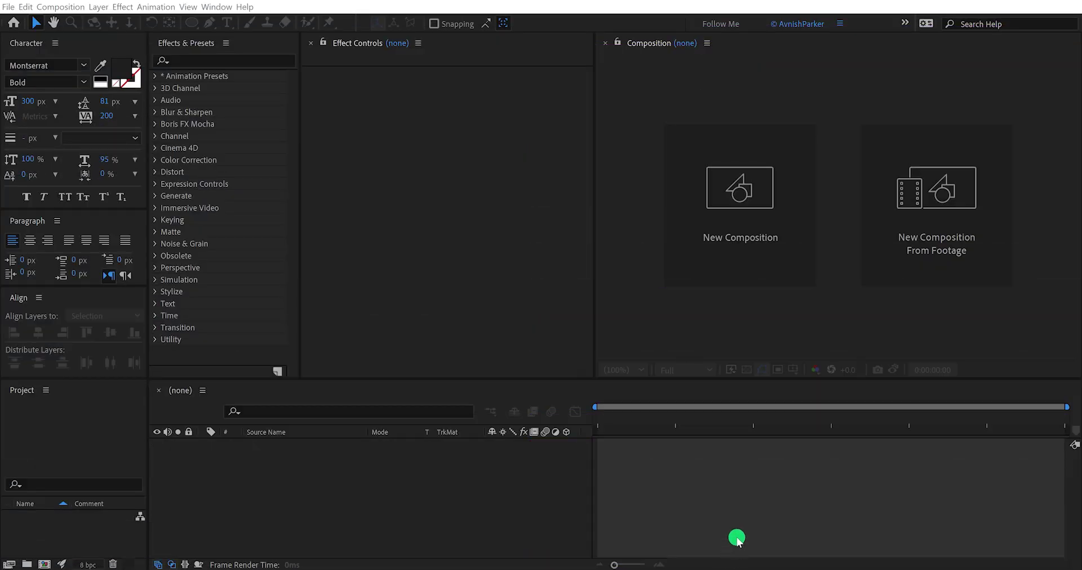
- Start a new composition named Cartoon_Logo_Intro with a frame rate of 15 frames per second
click(741, 264)
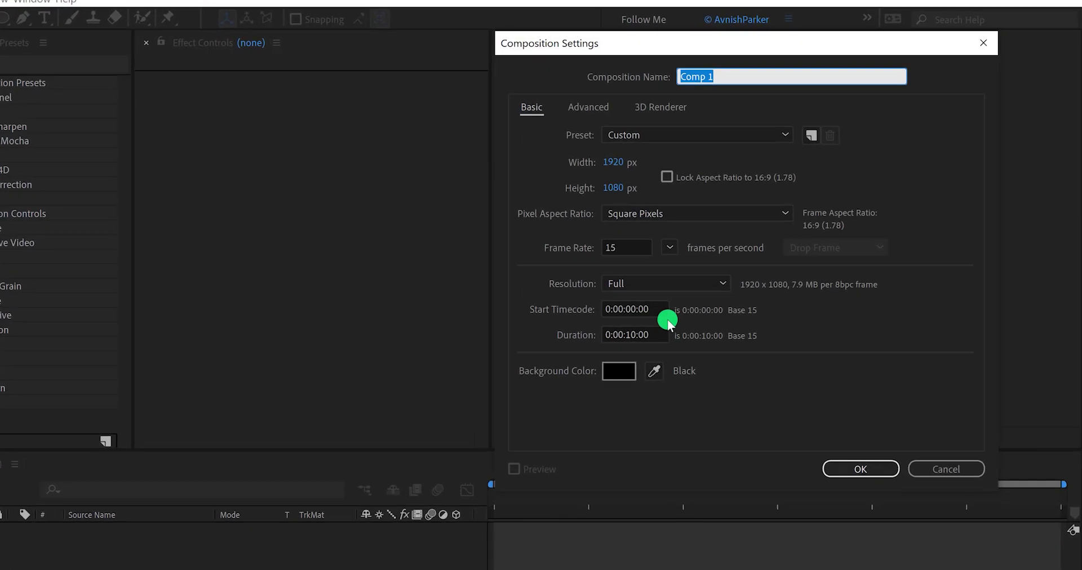
text(Cartoon_L)
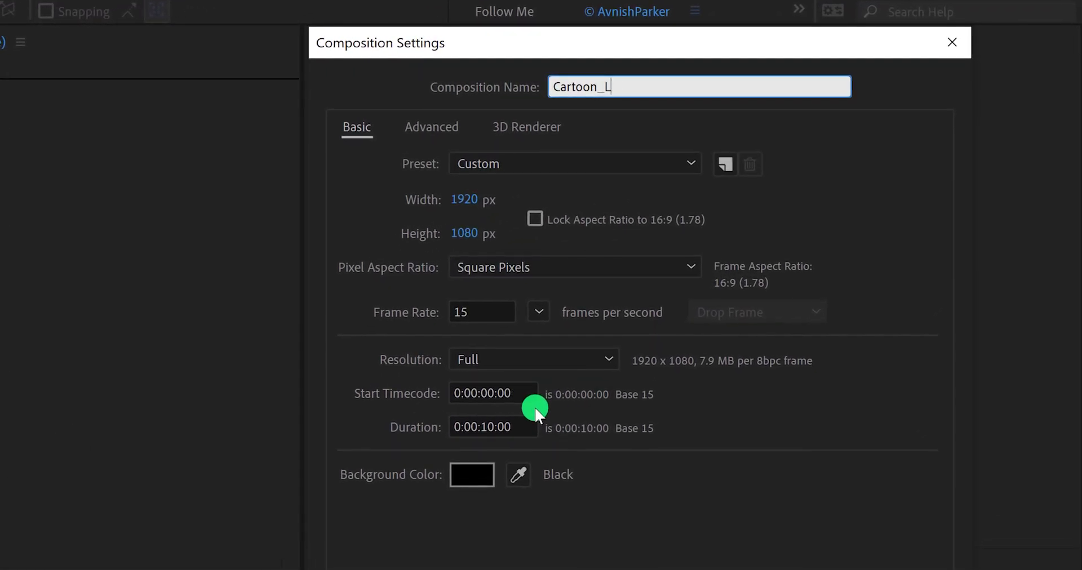
text(ogo_Intro)
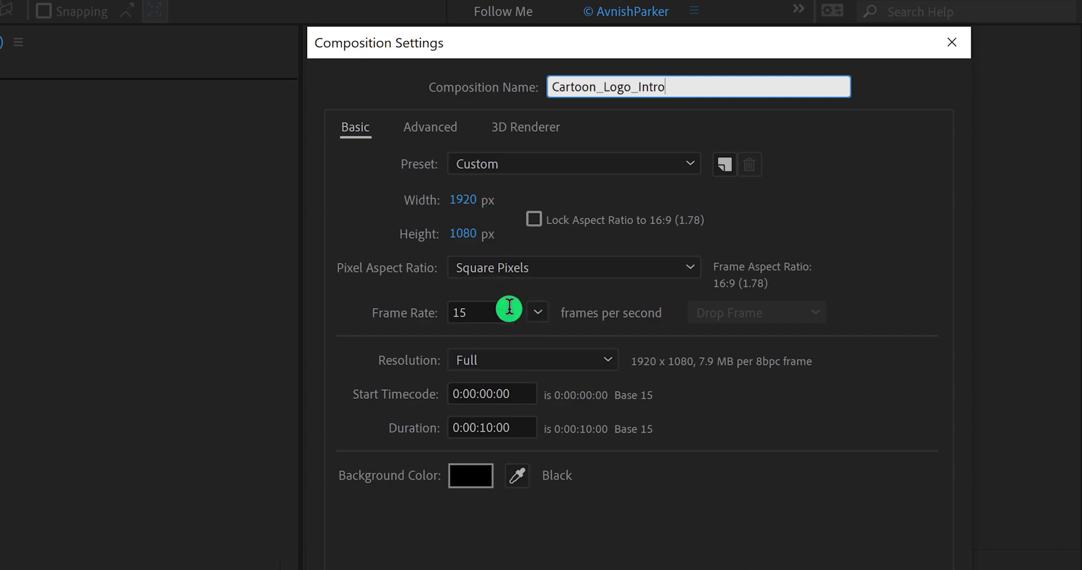
click(537, 311)
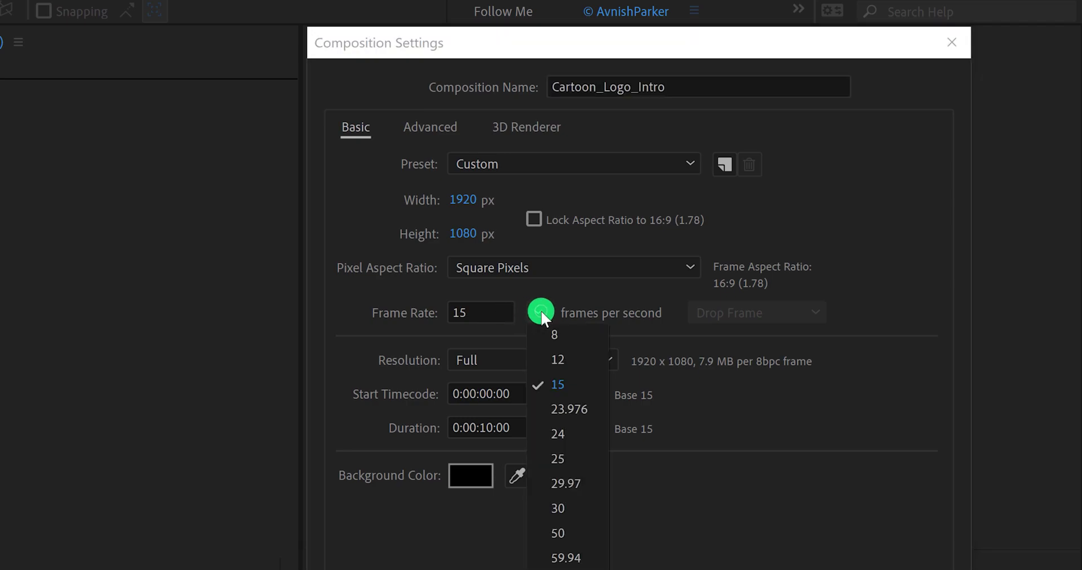
click(586, 385)
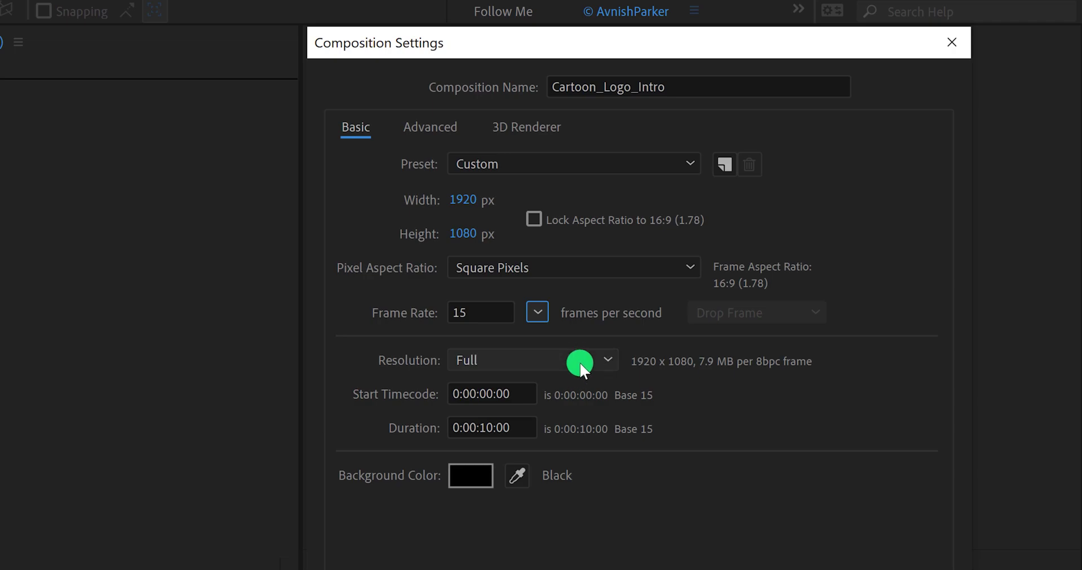
- Choose Cinema 4D as the composition's 3D renderer and create the composition
click(532, 135)
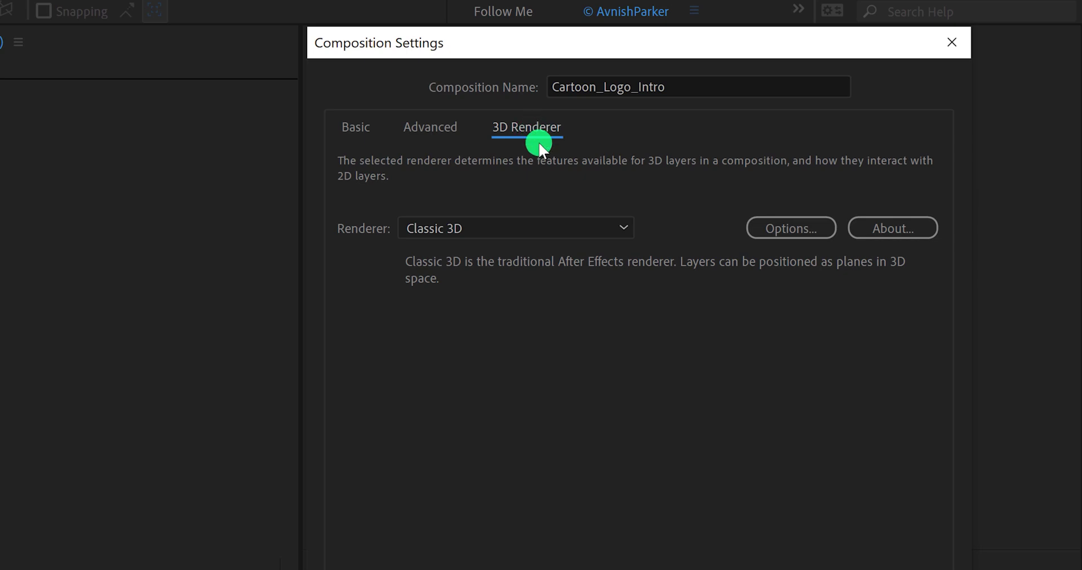
click(510, 229)
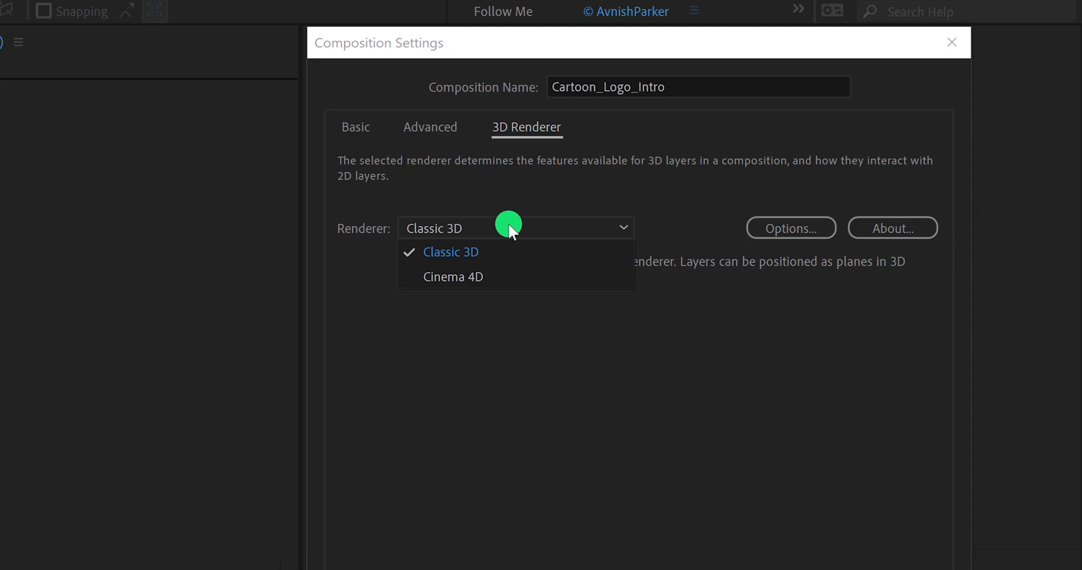
click(498, 279)
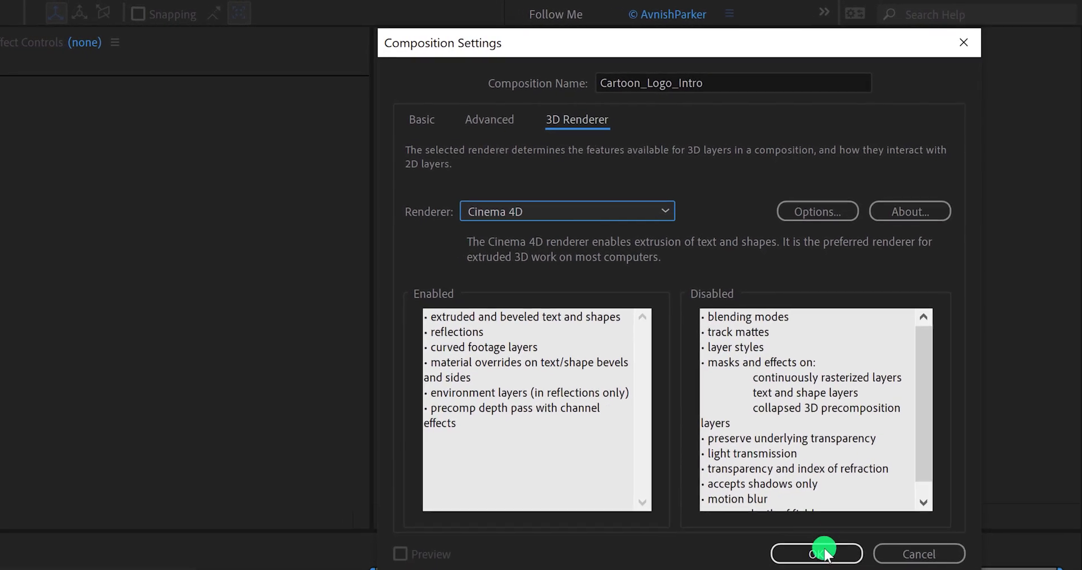
click(805, 567)
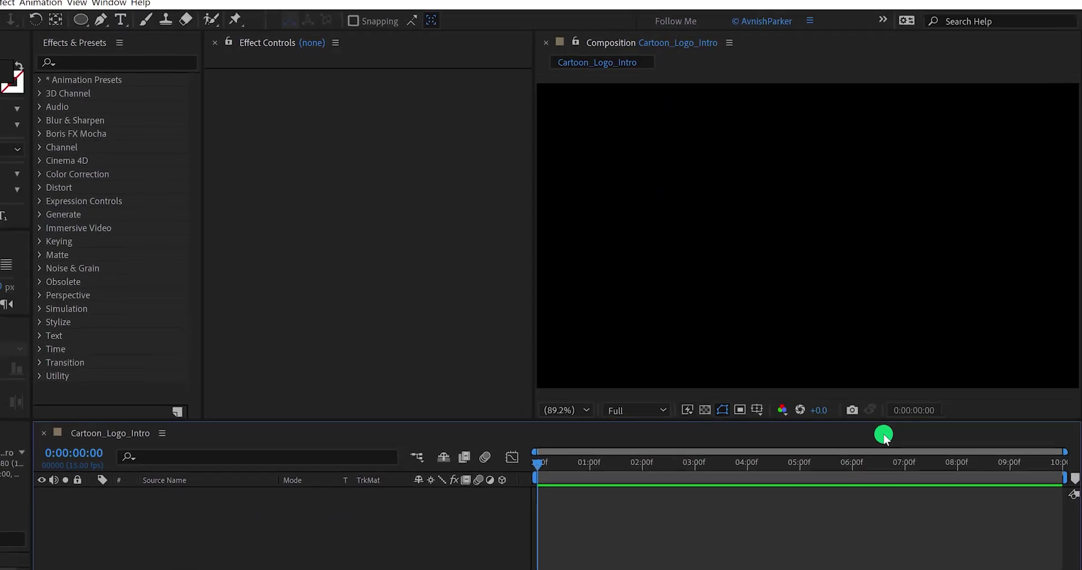
- Start a new solid layer named Background and match its size to the composition
right_click(416, 494)
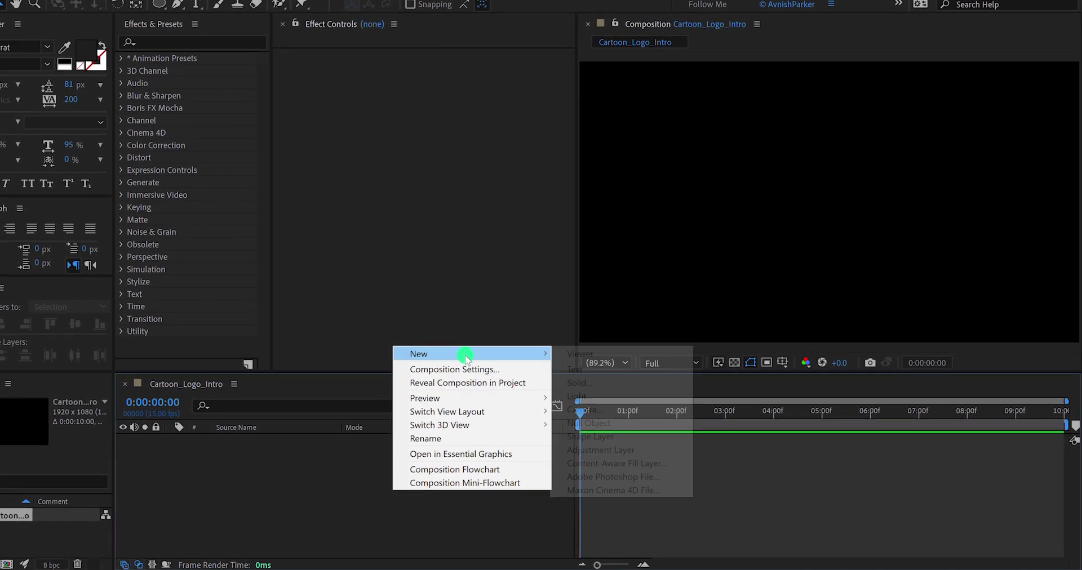
click(567, 373)
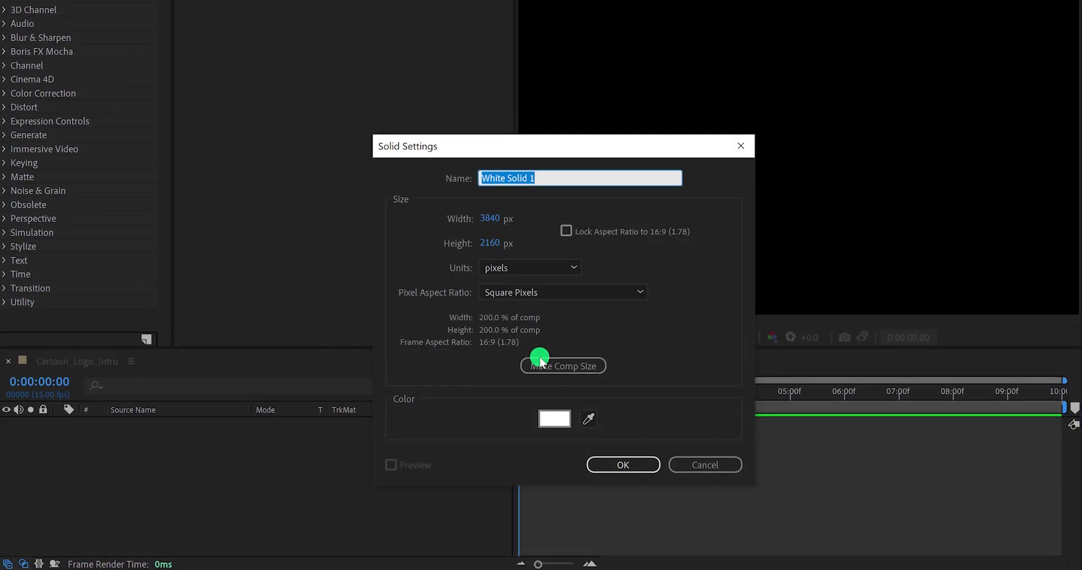
text(Background)
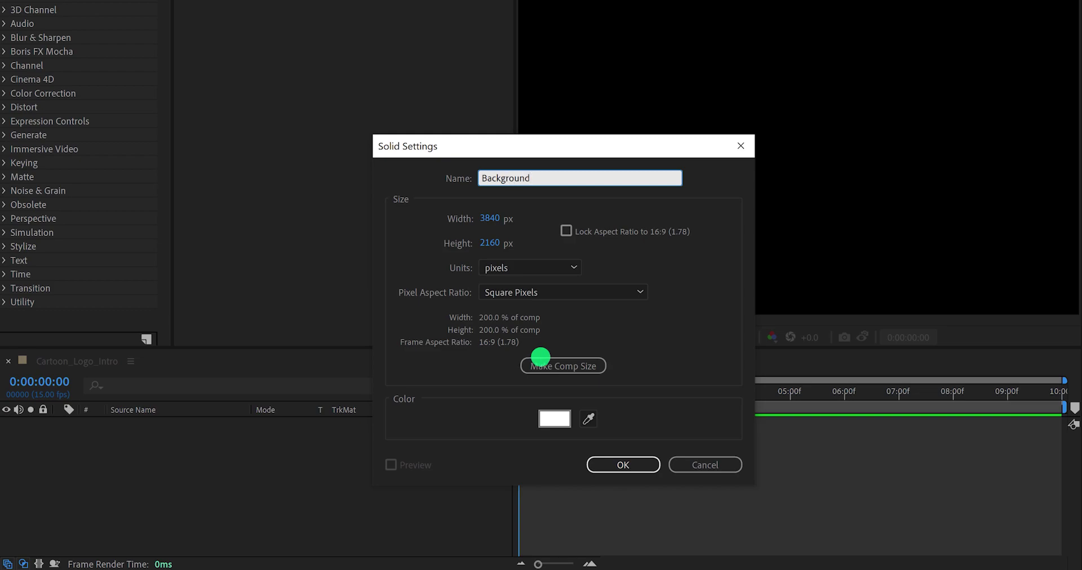
click(589, 366)
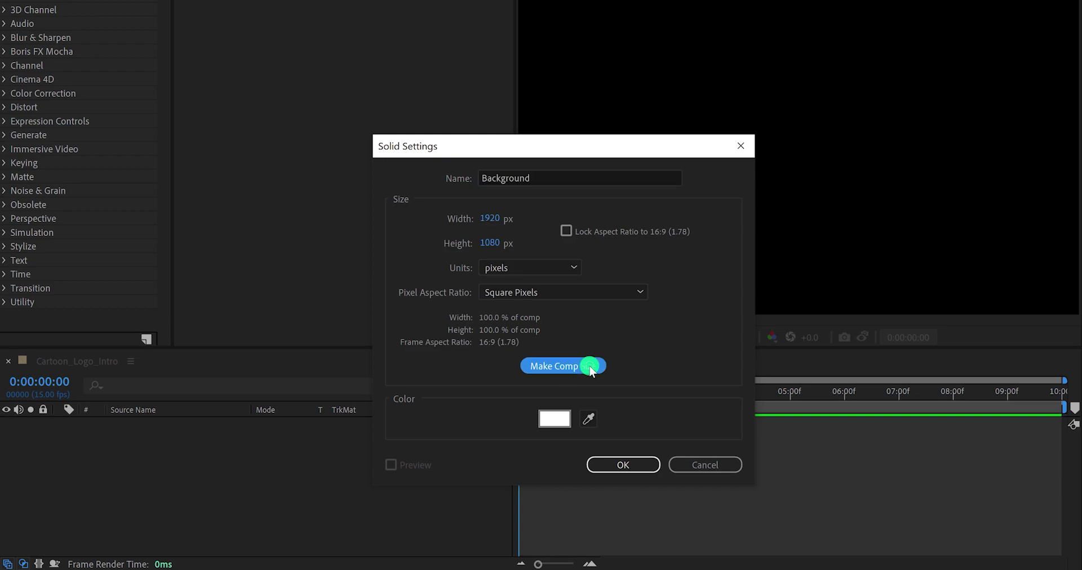
- Pick a very dark purple as the Background solid's color and create the layer
click(554, 418)
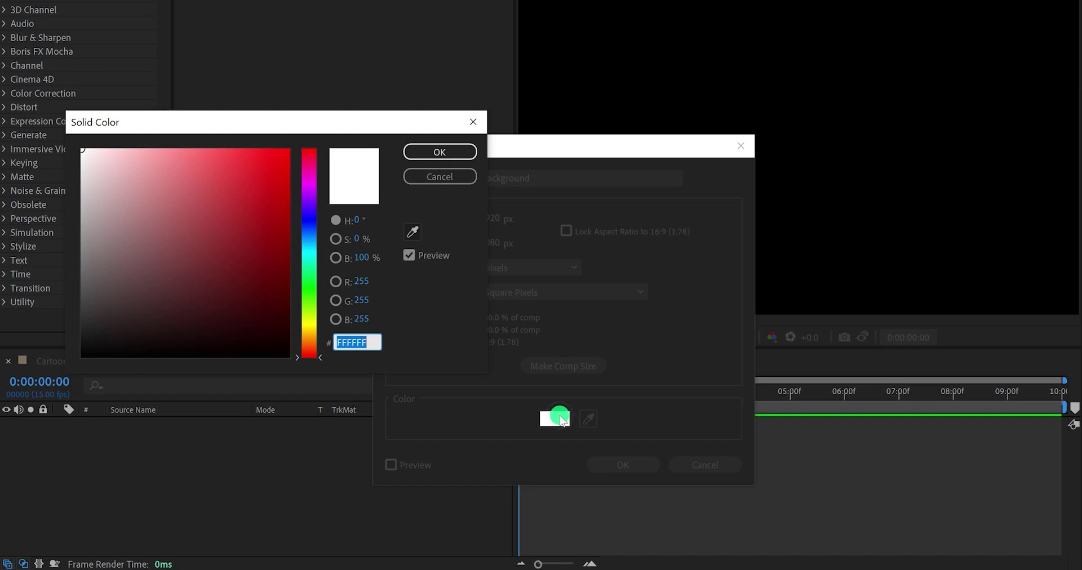
click(309, 220)
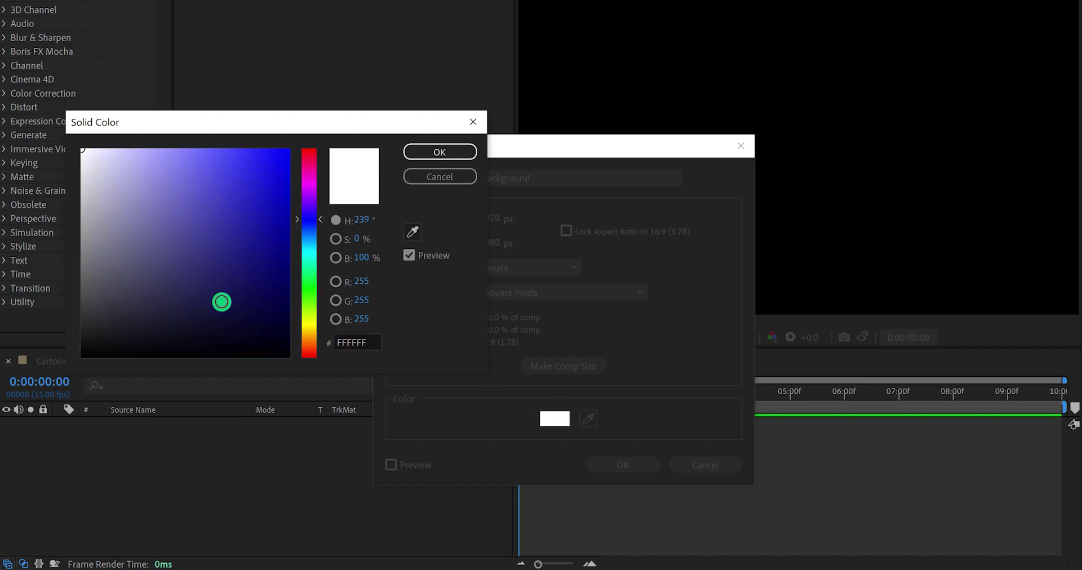
click(194, 337)
drag(304, 208, 314, 189)
drag(235, 316, 234, 325)
click(409, 156)
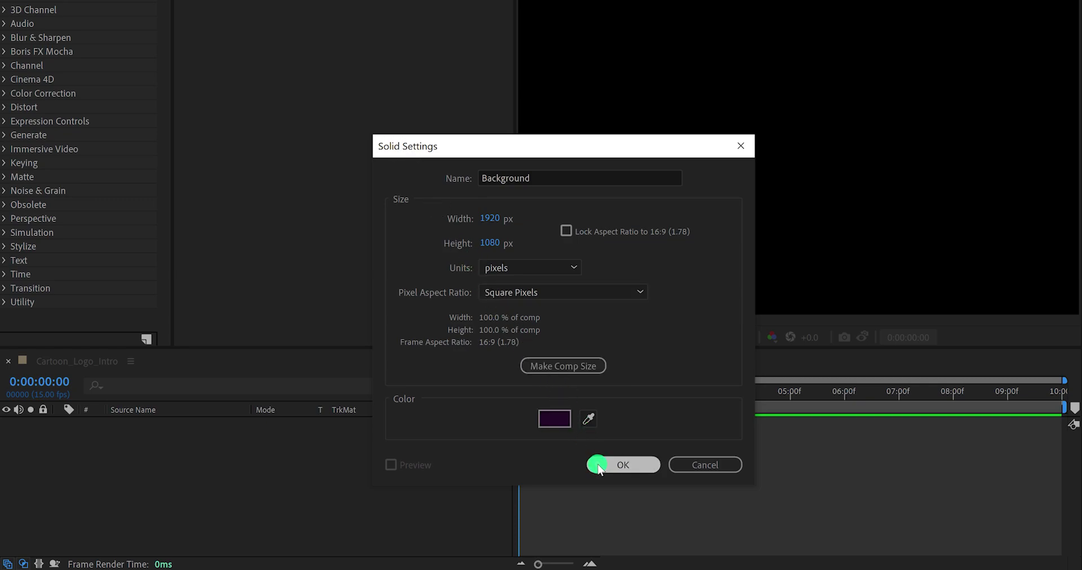
click(597, 465)
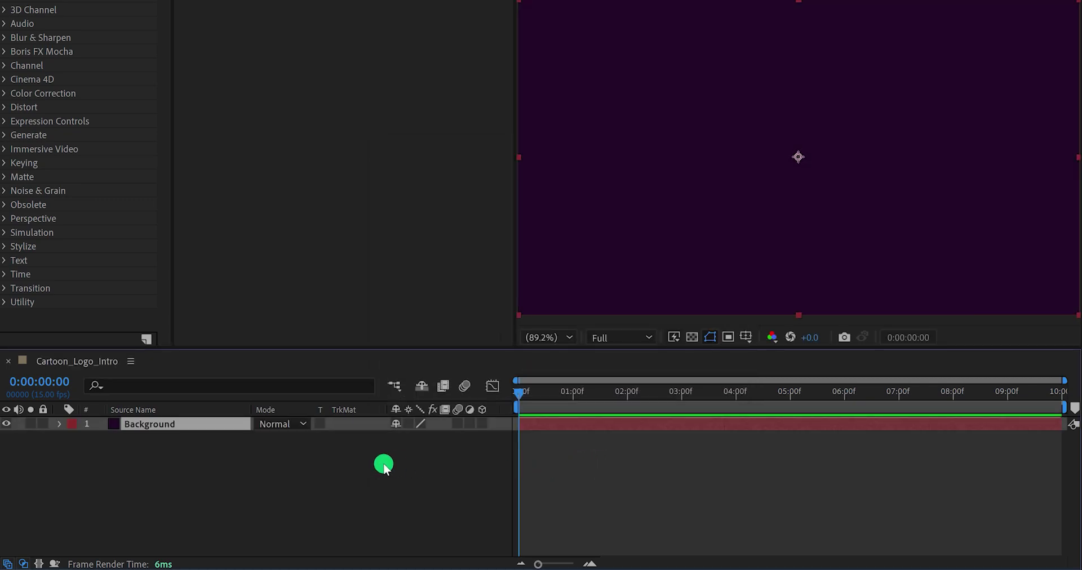
- Start another new solid layer in the composition and name it Scratch
click(265, 461)
right_click(265, 460)
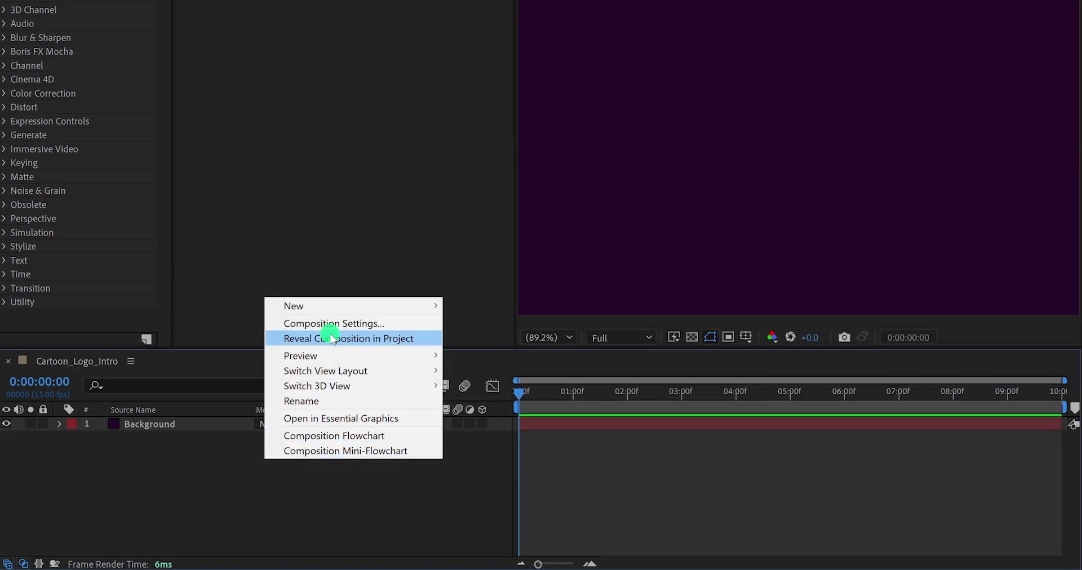
mouse_move(326, 302)
click(491, 337)
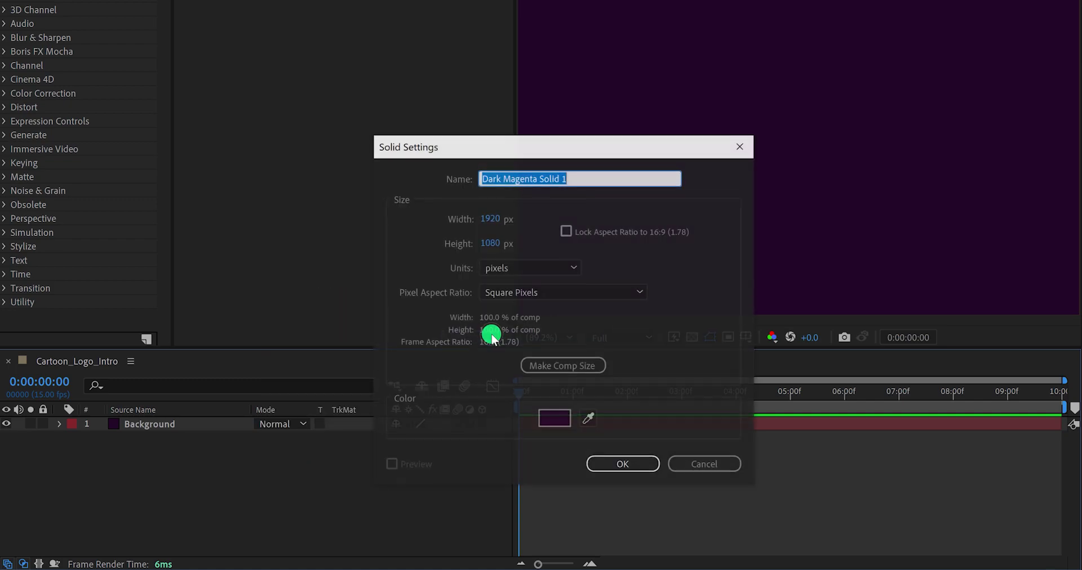
text(Scratch)
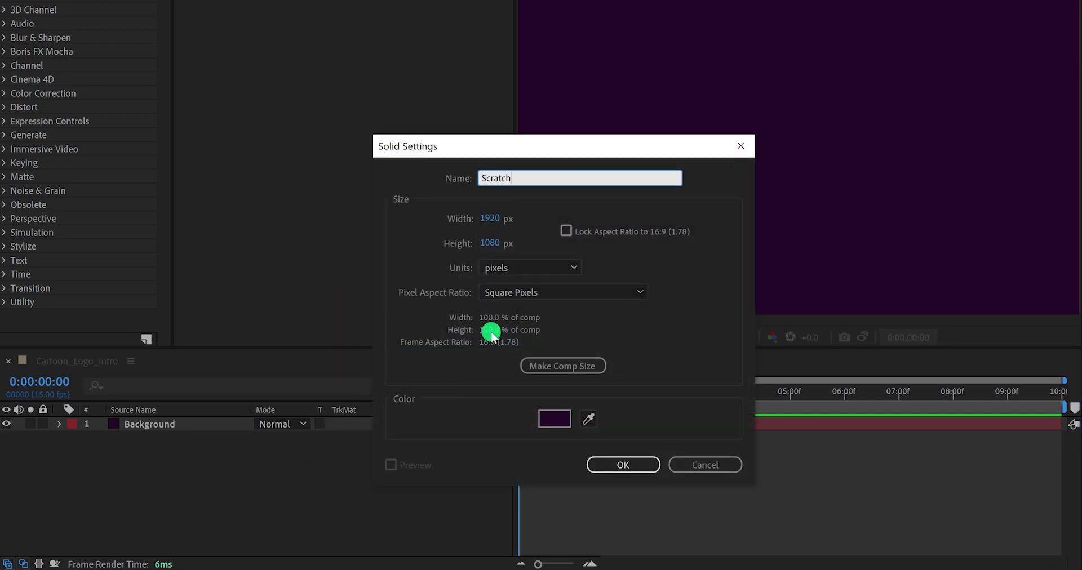
- Set the Scratch solid's color to white and create the layer
click(553, 420)
click(128, 190)
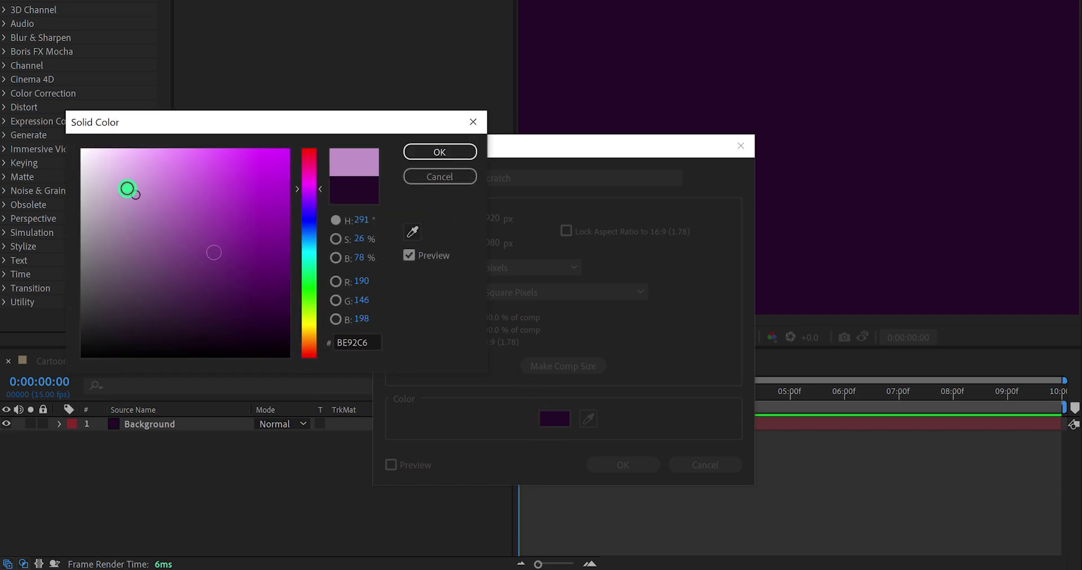
drag(128, 190, 67, 145)
click(431, 152)
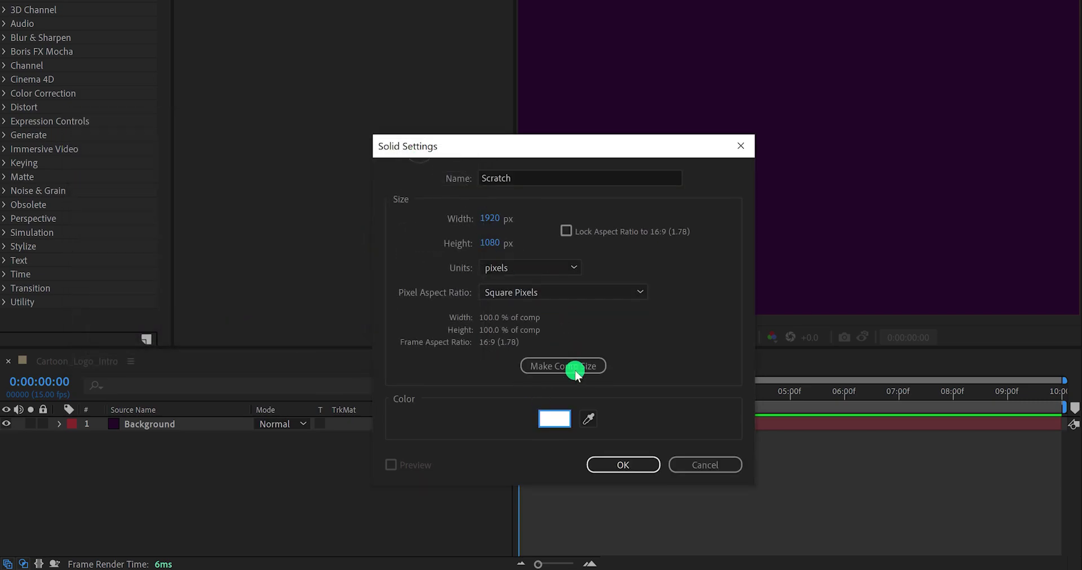
click(600, 466)
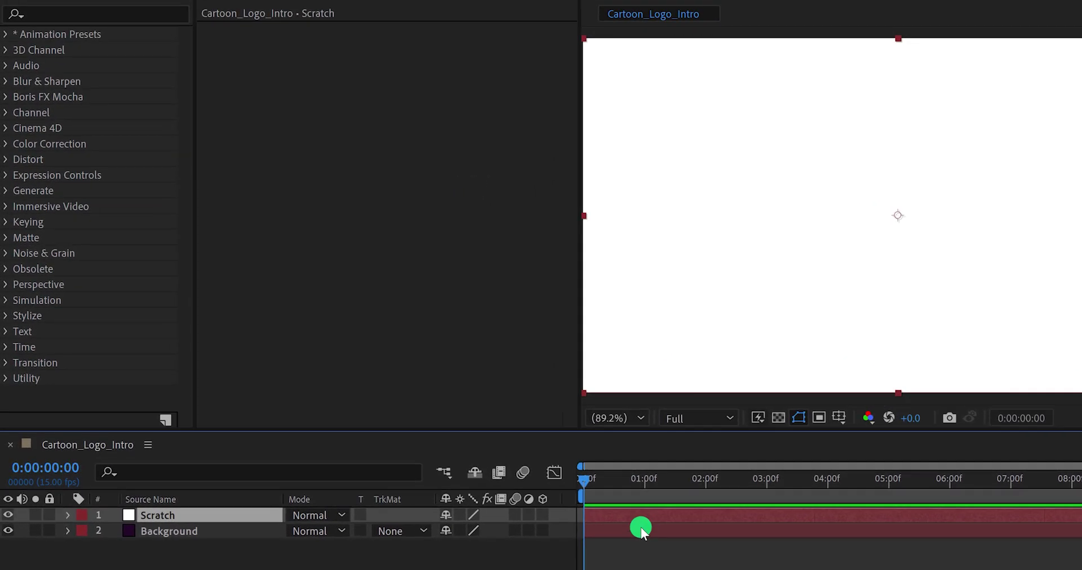
- Find the CC Star Burst effect and apply it to the Scratch layer
click(101, 13)
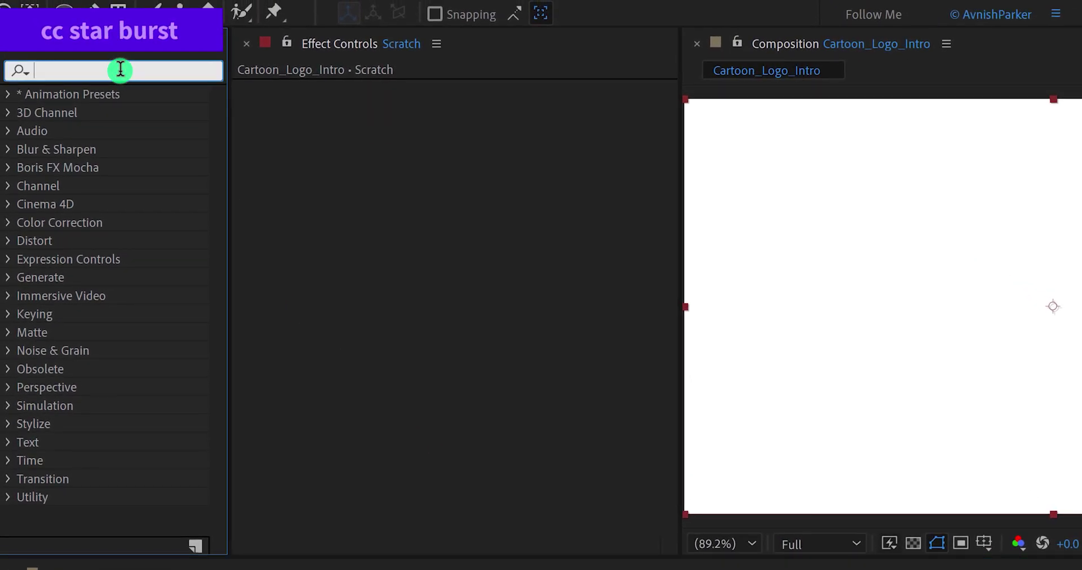
text(star)
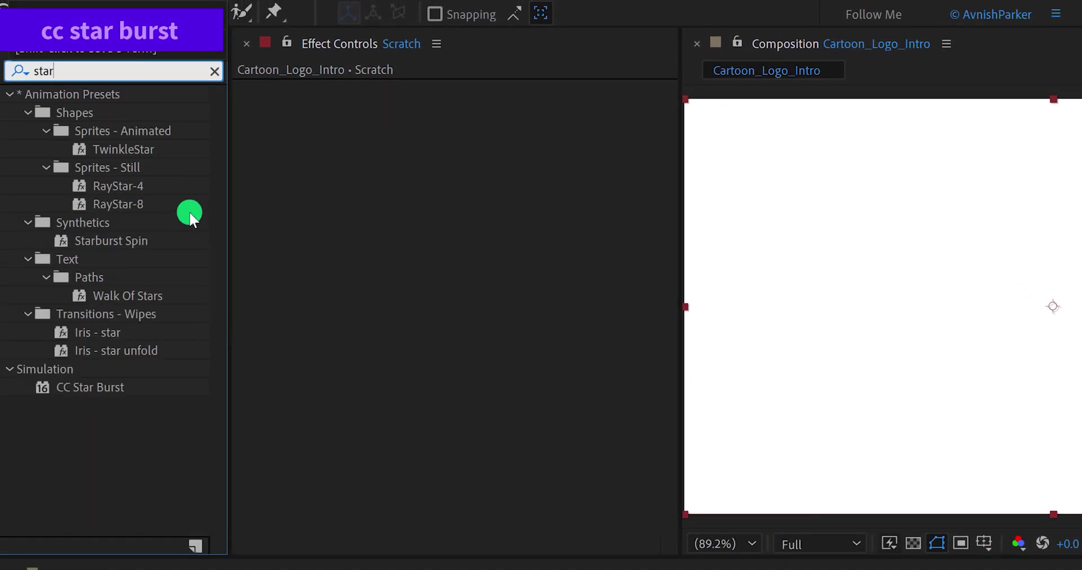
drag(108, 388, 319, 310)
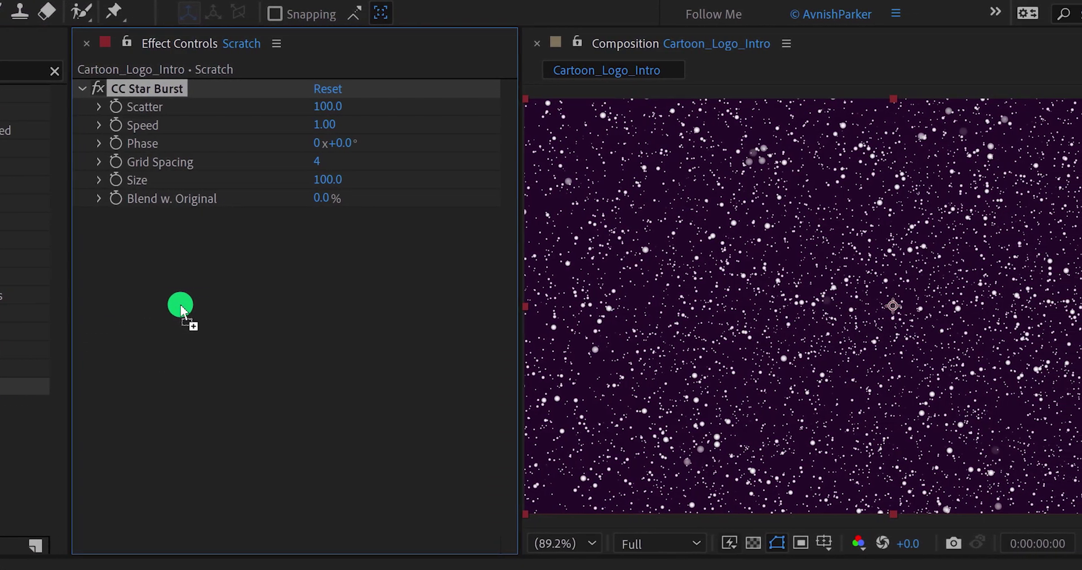
- Set the CC Star Burst effect's Scatter to 1000, Size to 50 and Speed to 5
click(257, 106)
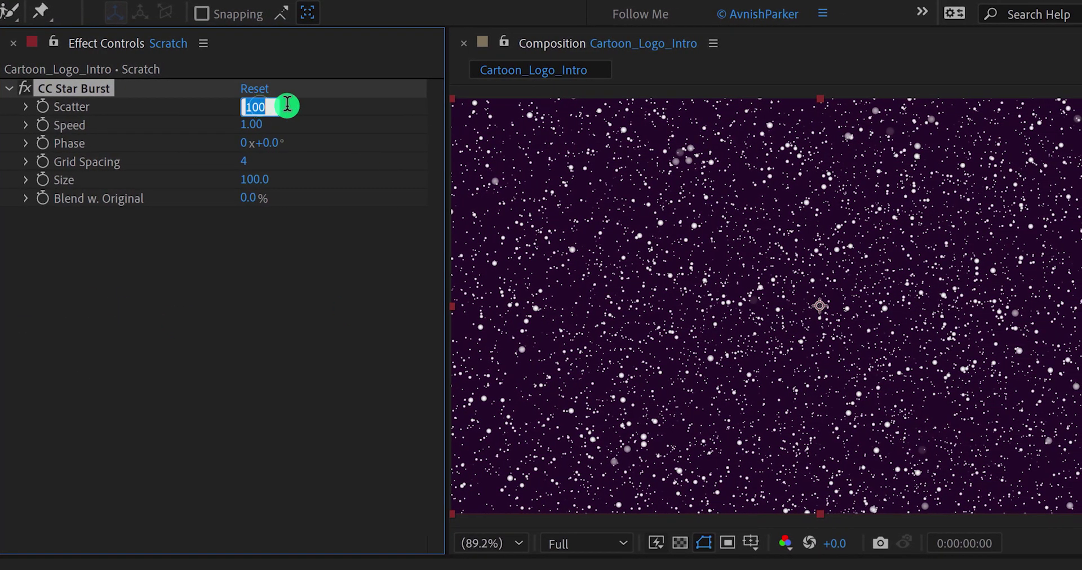
text(1000)
key(Return)
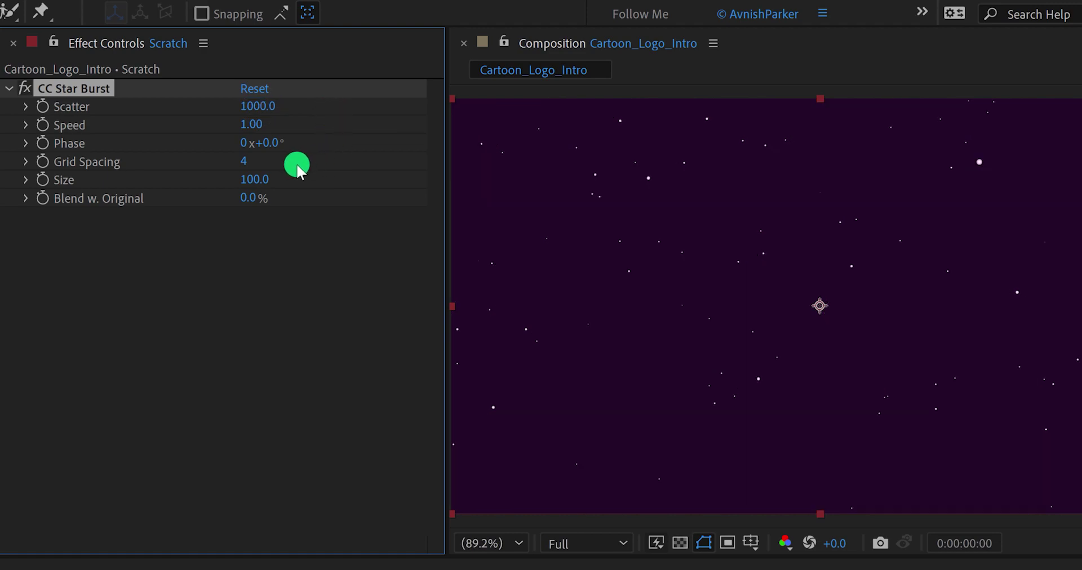
click(255, 179)
text(50)
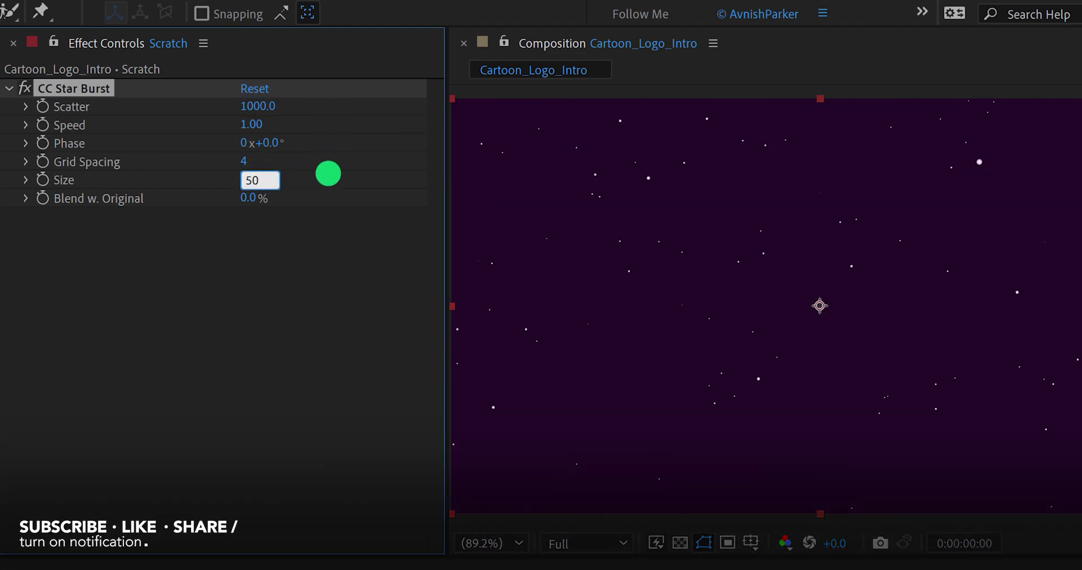
key(Return)
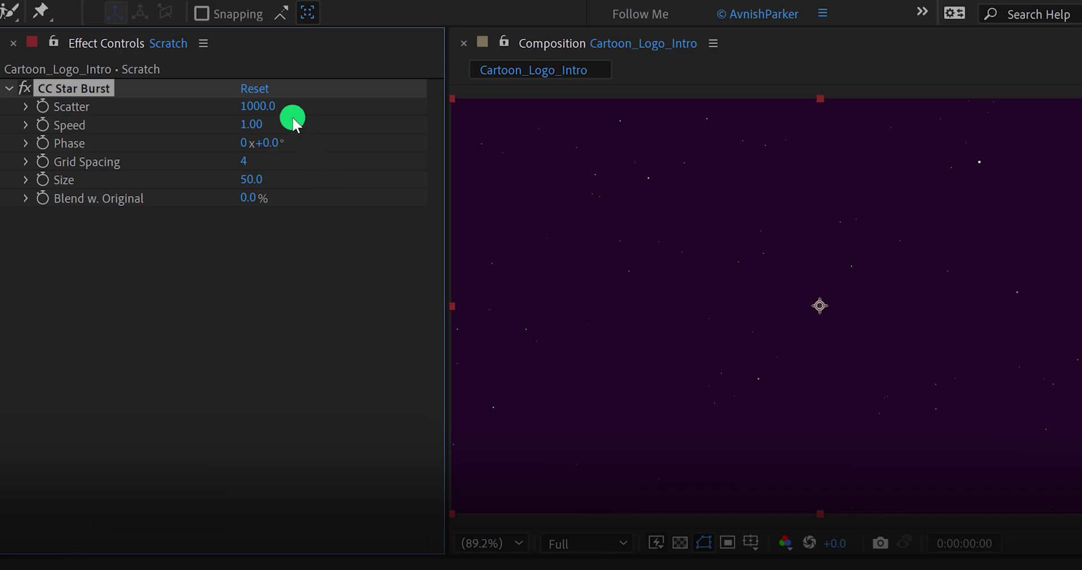
click(252, 125)
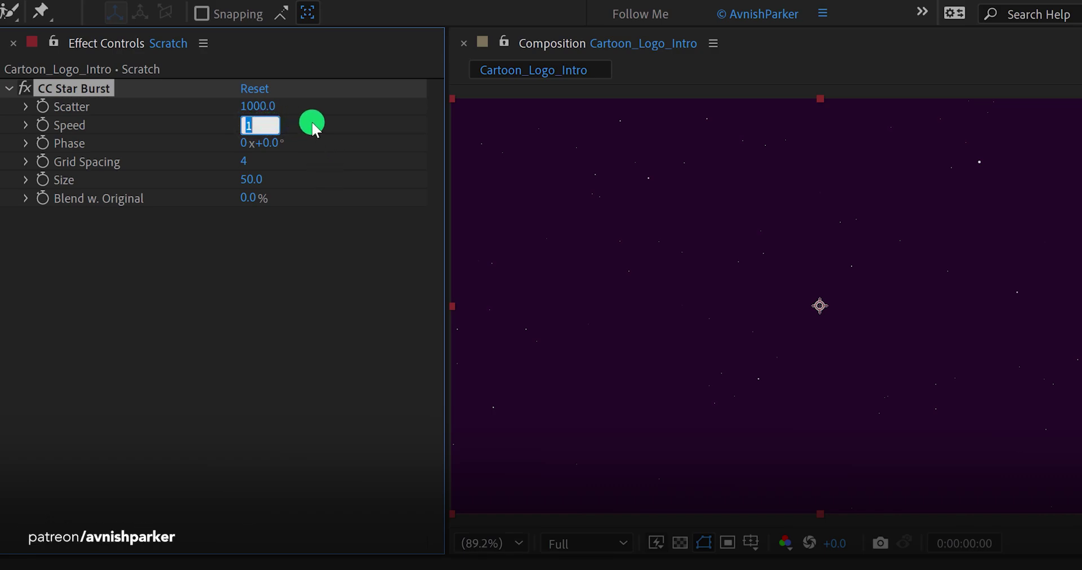
text(5)
key(Return)
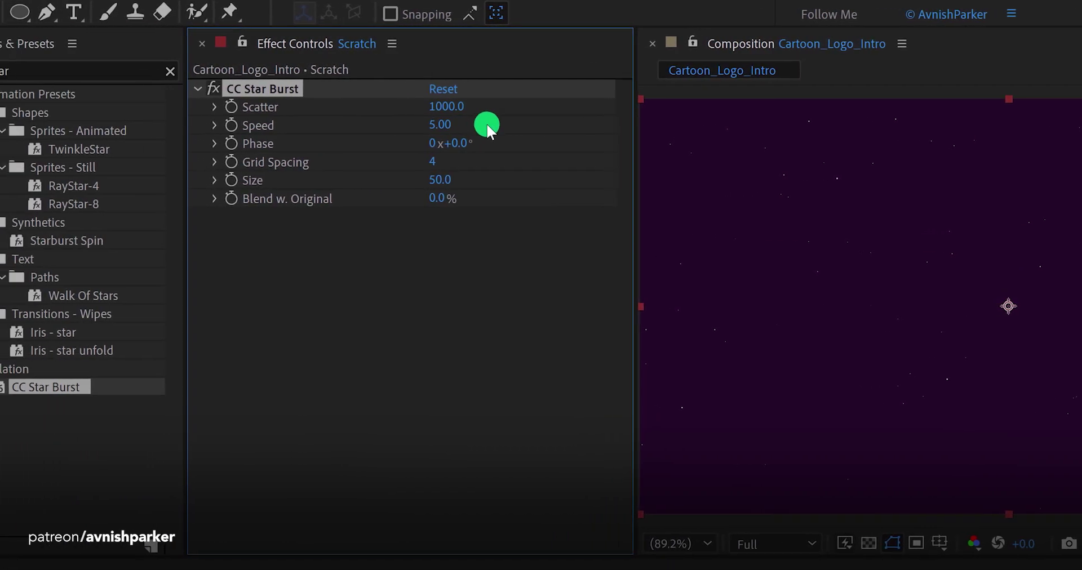
- Find the Posterize Time effect and add it to the Scratch layer below CC Star Burst
double_click(98, 69)
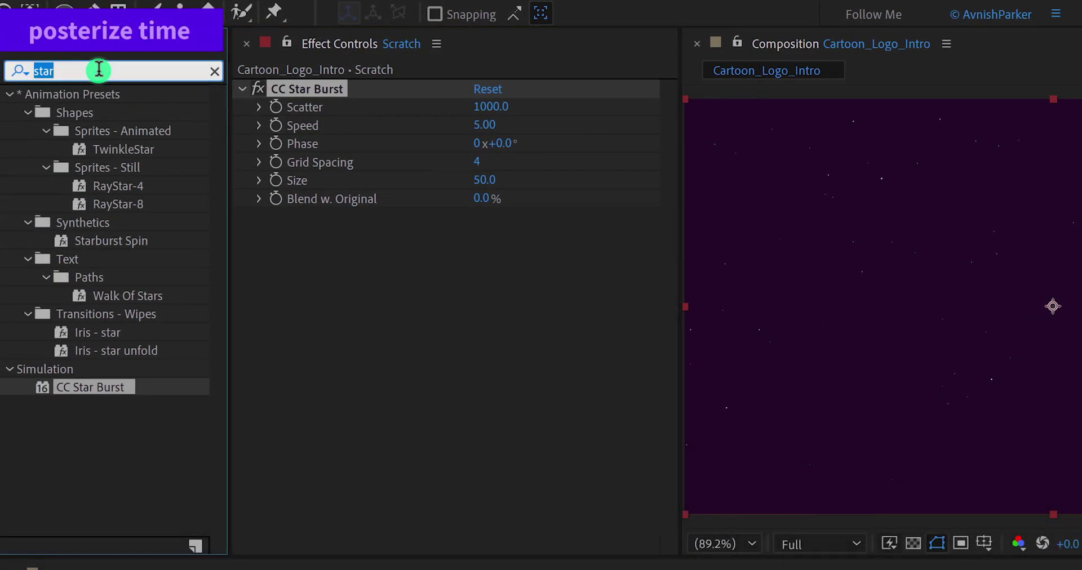
text(poster)
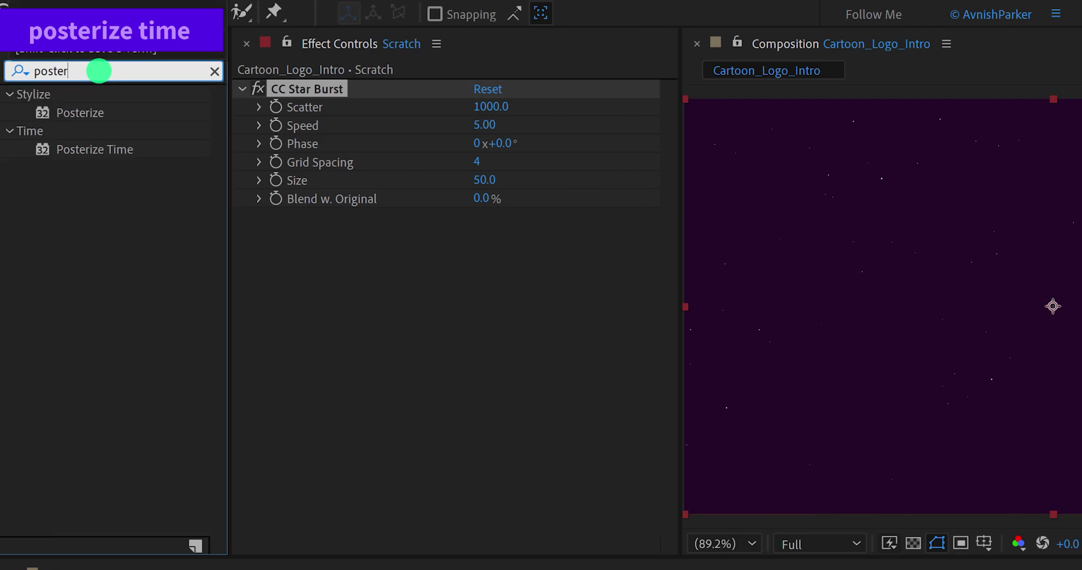
drag(96, 149, 312, 241)
drag(156, 241, 158, 236)
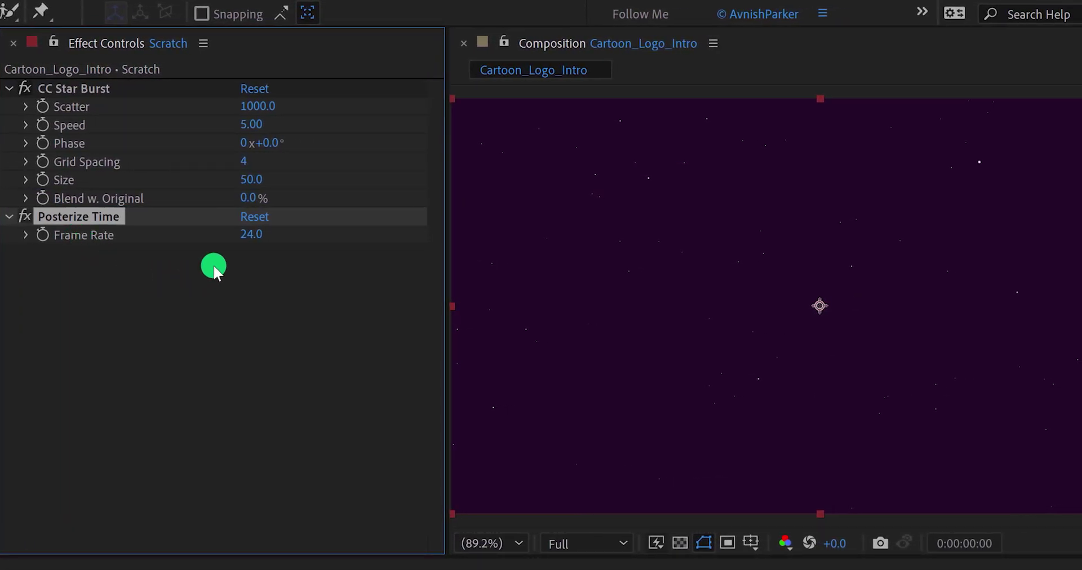
- Set the Posterize Time effect's Frame Rate to 8 and preview the scratch animation without layer controls
click(249, 236)
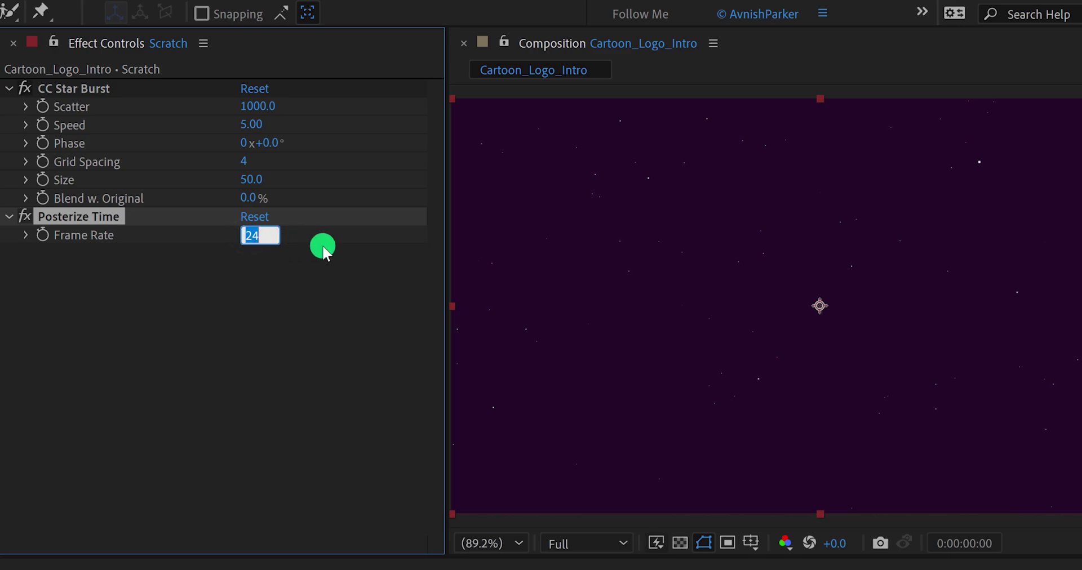
key(Return)
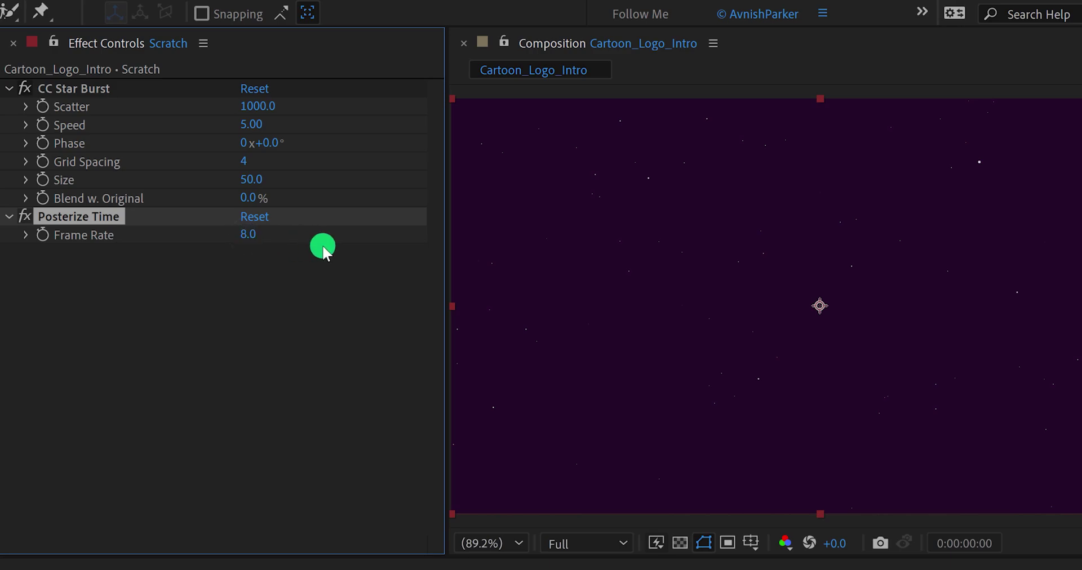
click(323, 251)
key(ctrl+shift+h)
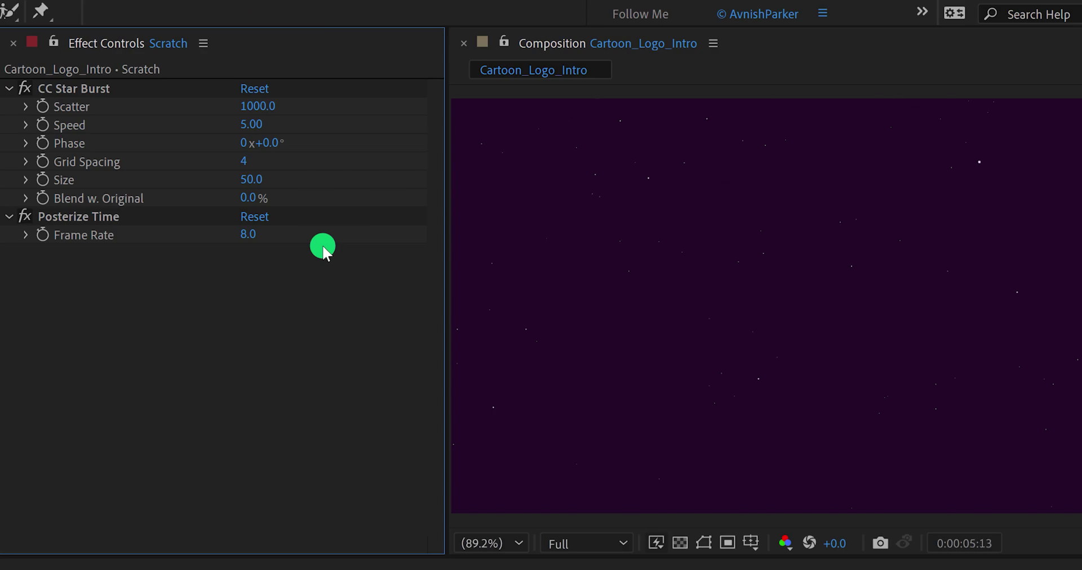
key(ctrl+shift+h)
- Set the Posterize Time effect's Frame Rate to 4 and preview the scratch animation
click(248, 235)
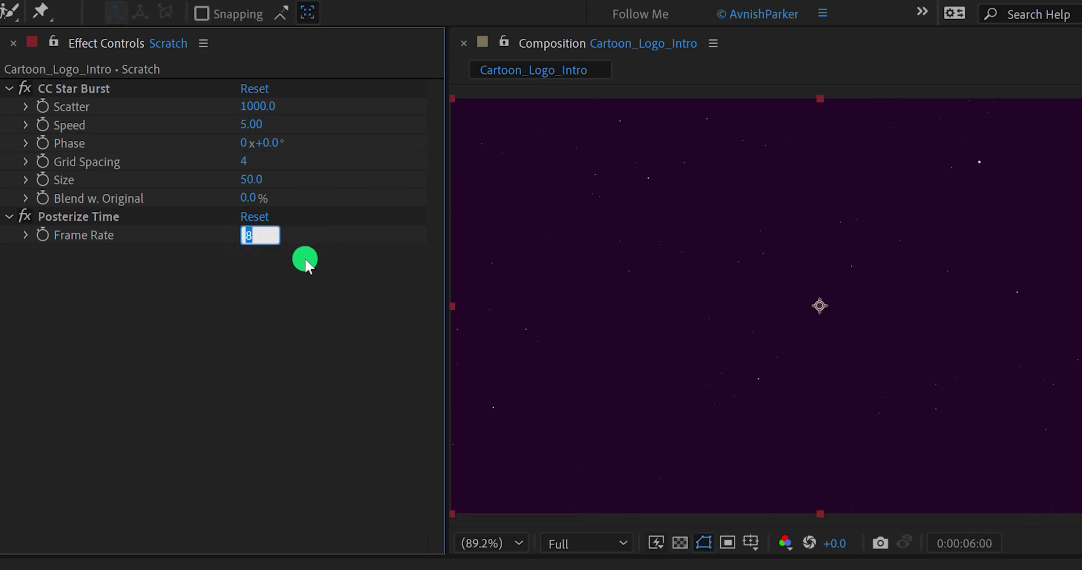
text(4)
key(Return)
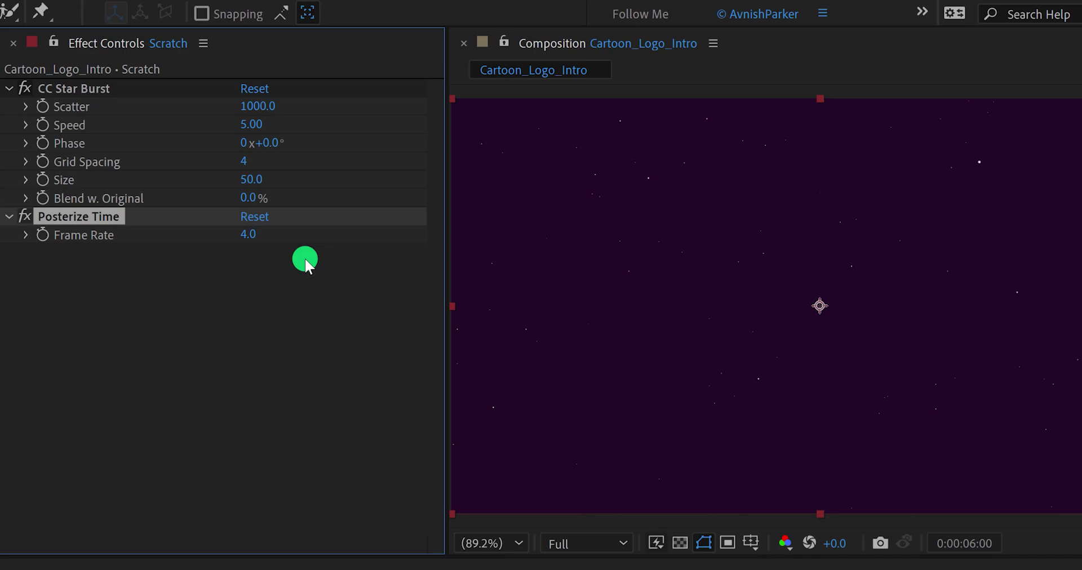
key(ctrl+shift+h)
key(space)
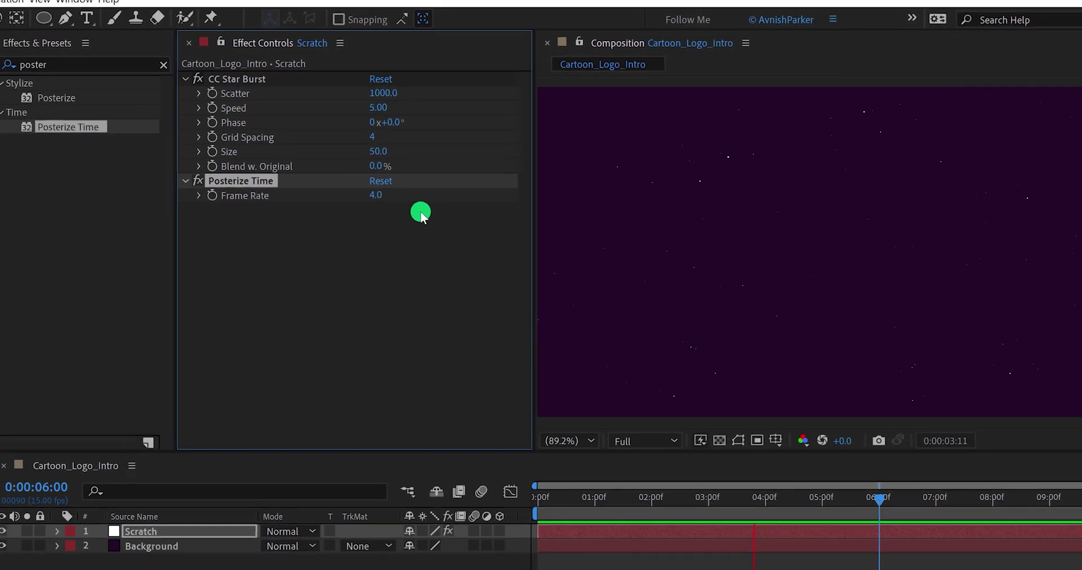
key(space)
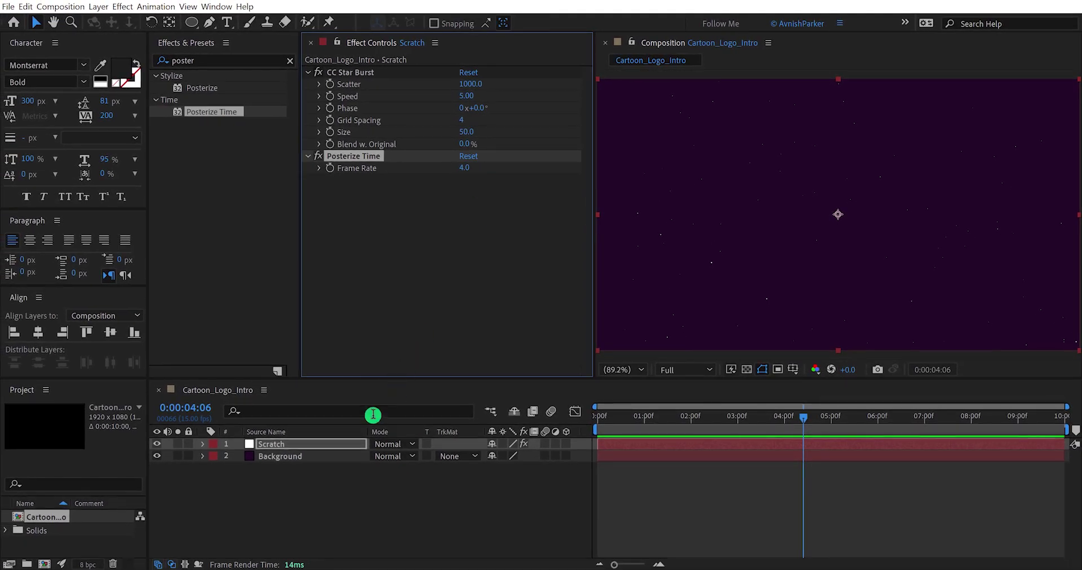
- Add Logo.png to the Cartoon_Logo_Intro composition as the layer above Scratch
click(317, 487)
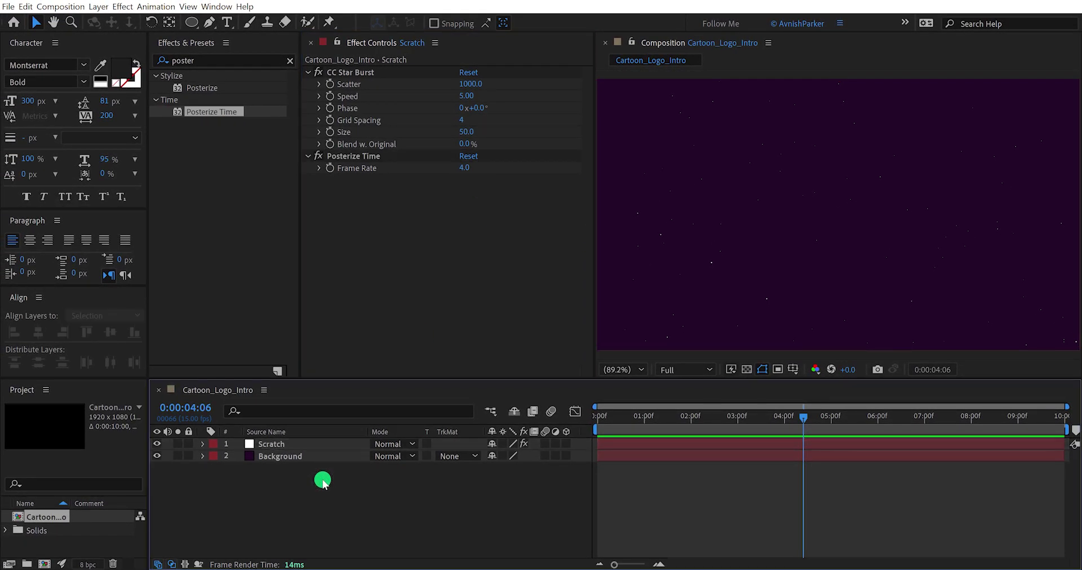
drag(0, 394, 257, 440)
drag(255, 442, 253, 443)
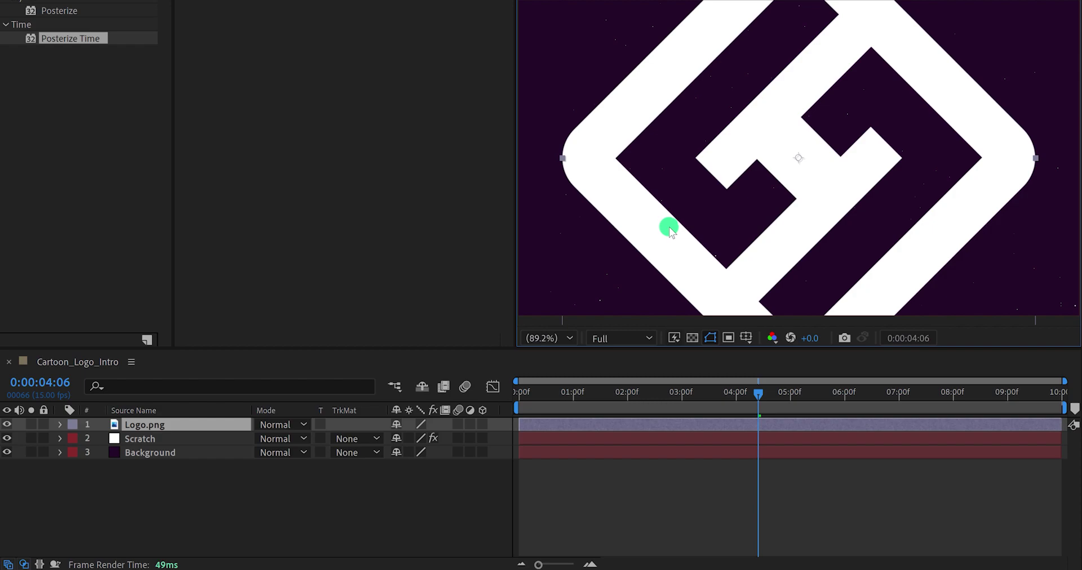
- Set the Logo.png layer's scale to 25%
key(s)
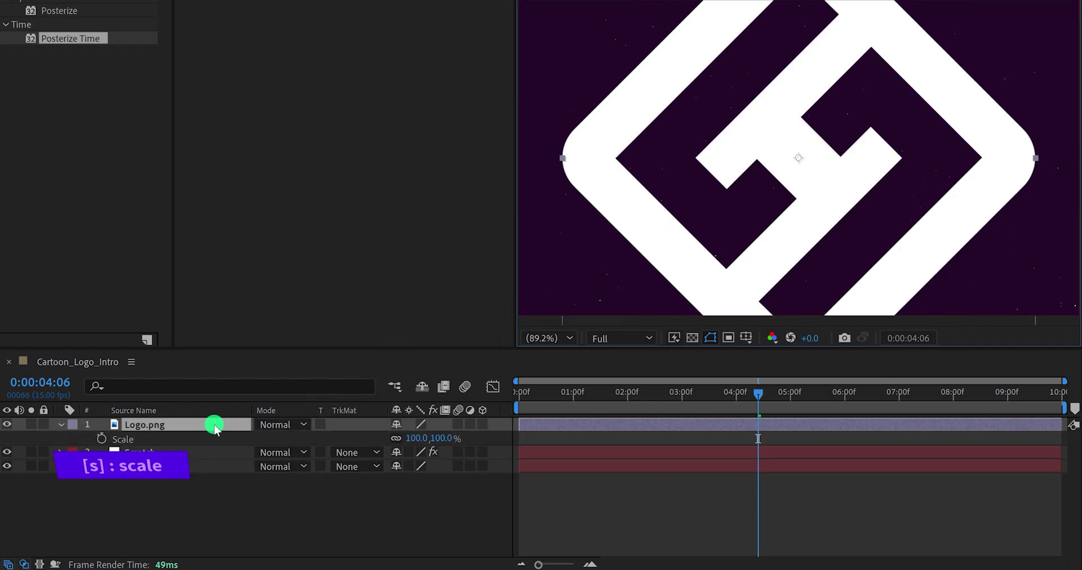
click(445, 439)
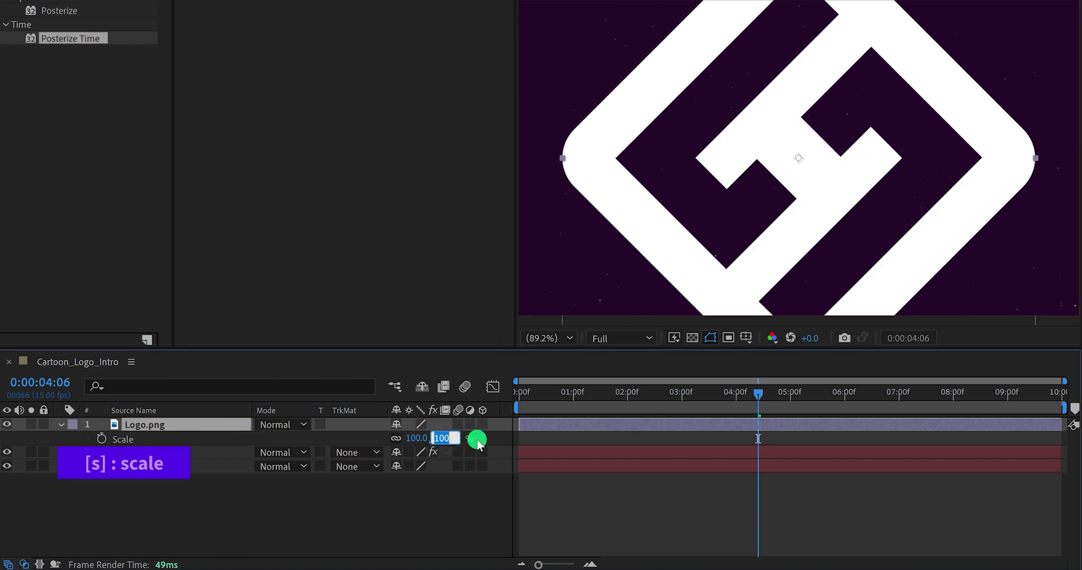
text(25)
key(Return)
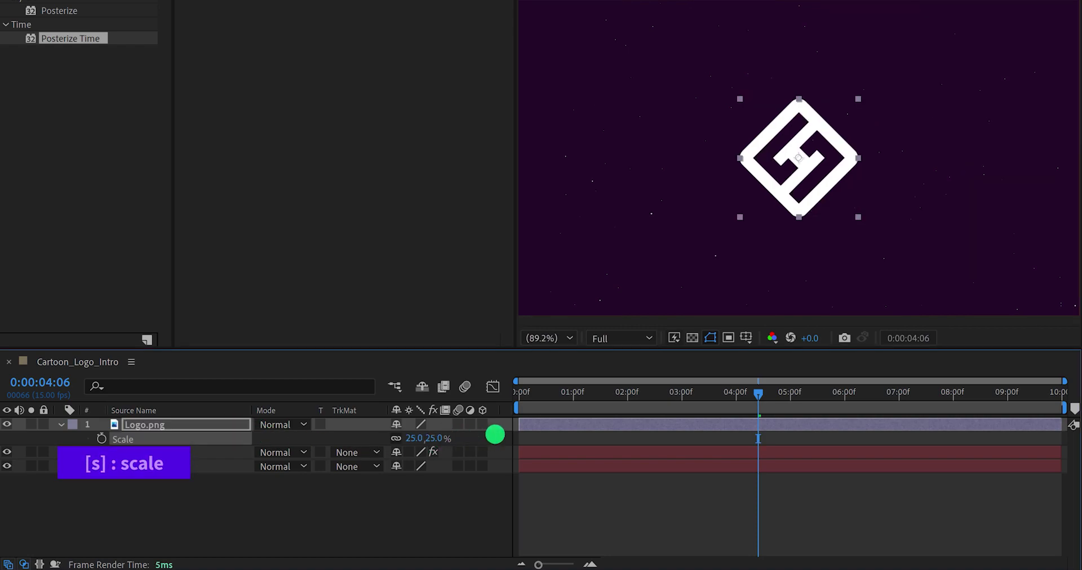
click(453, 486)
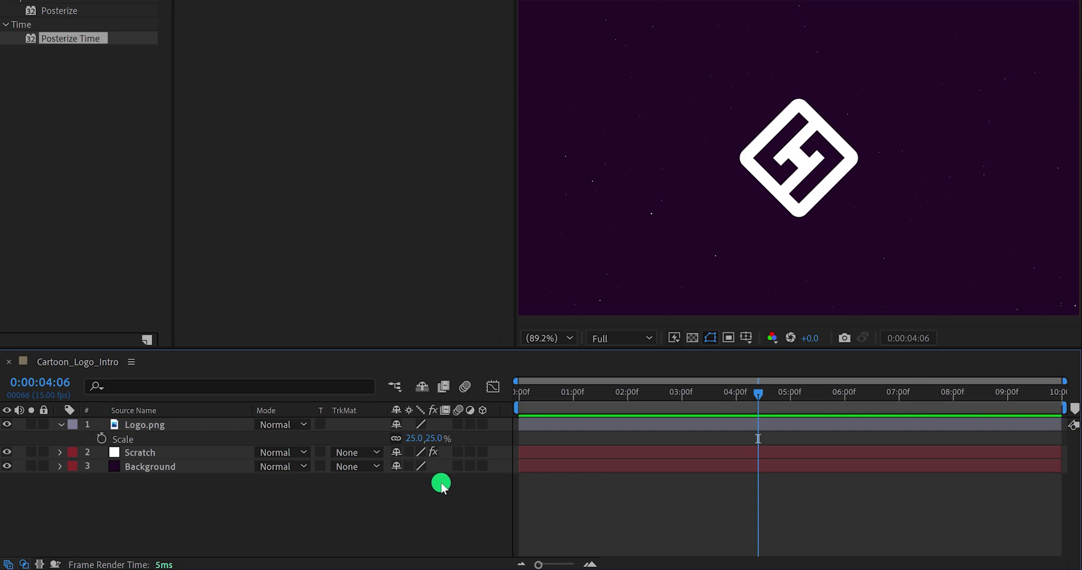
- Choose the Ellipse tool and set the shape fill color to yellow-orange FFAC00
click(191, 425)
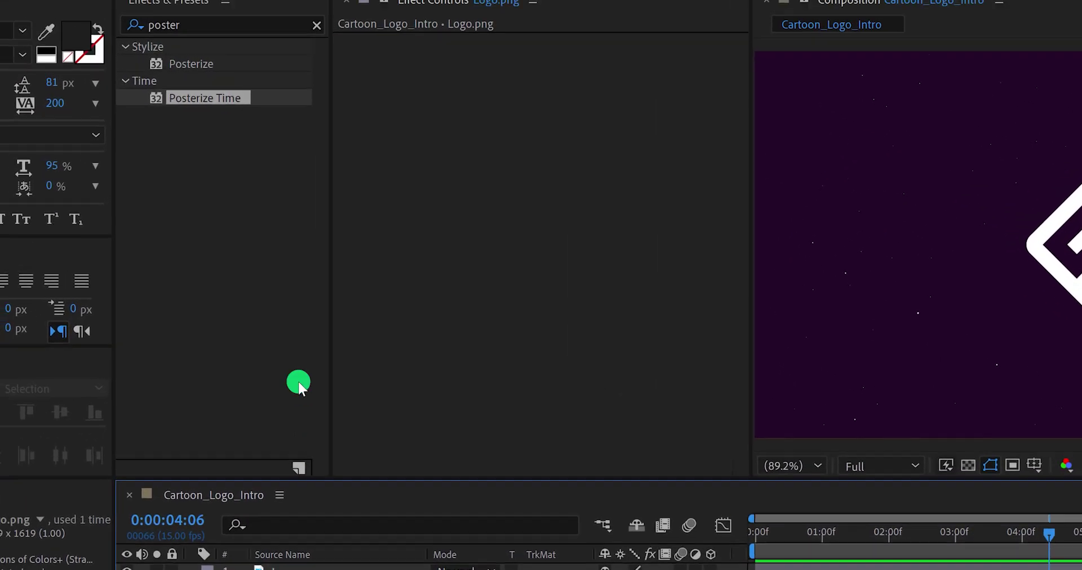
drag(260, 0, 389, 44)
drag(469, 69, 469, 68)
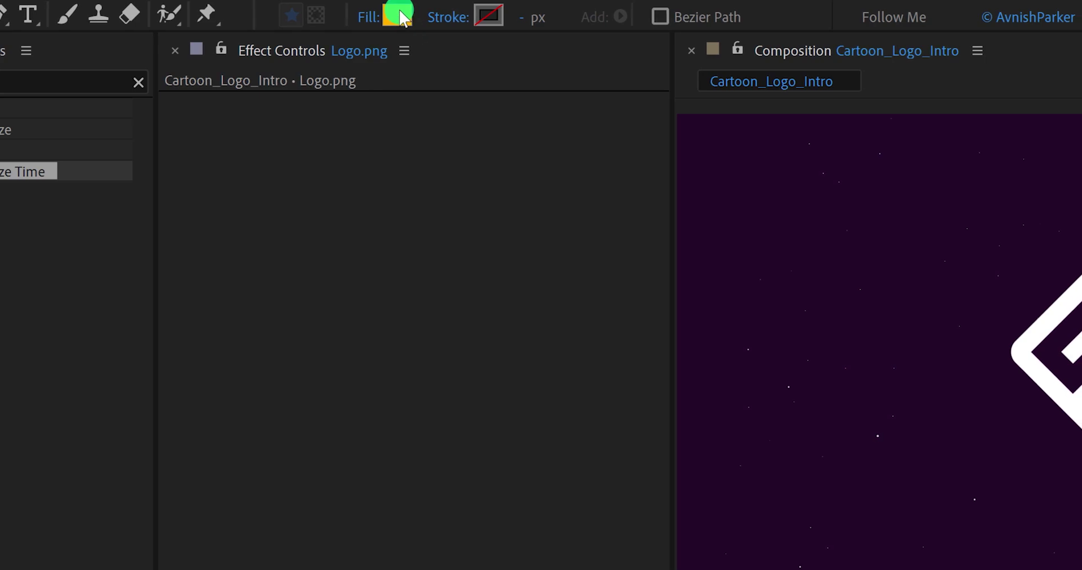
click(401, 12)
click(524, 367)
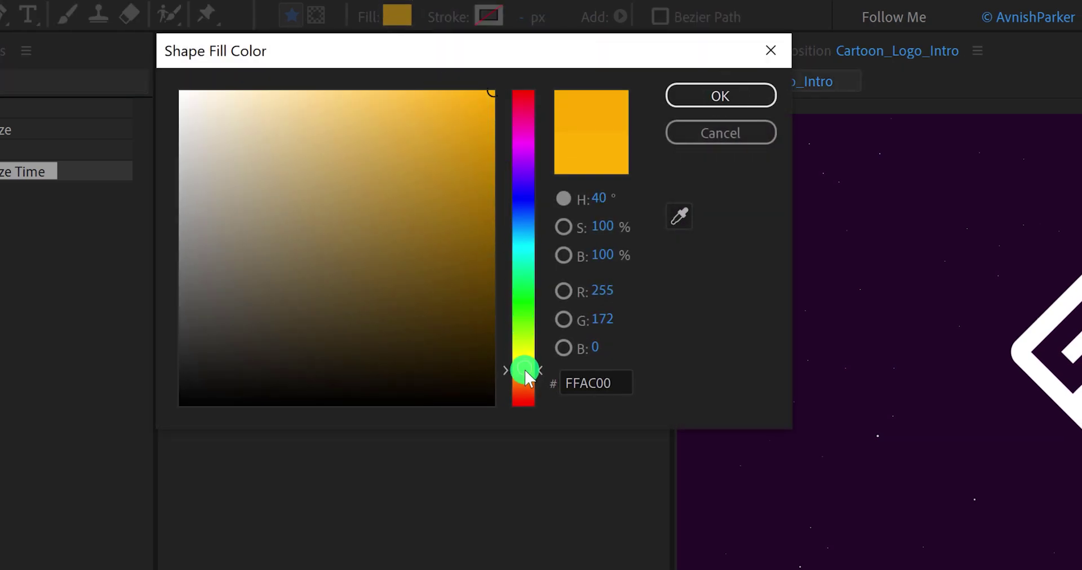
click(646, 100)
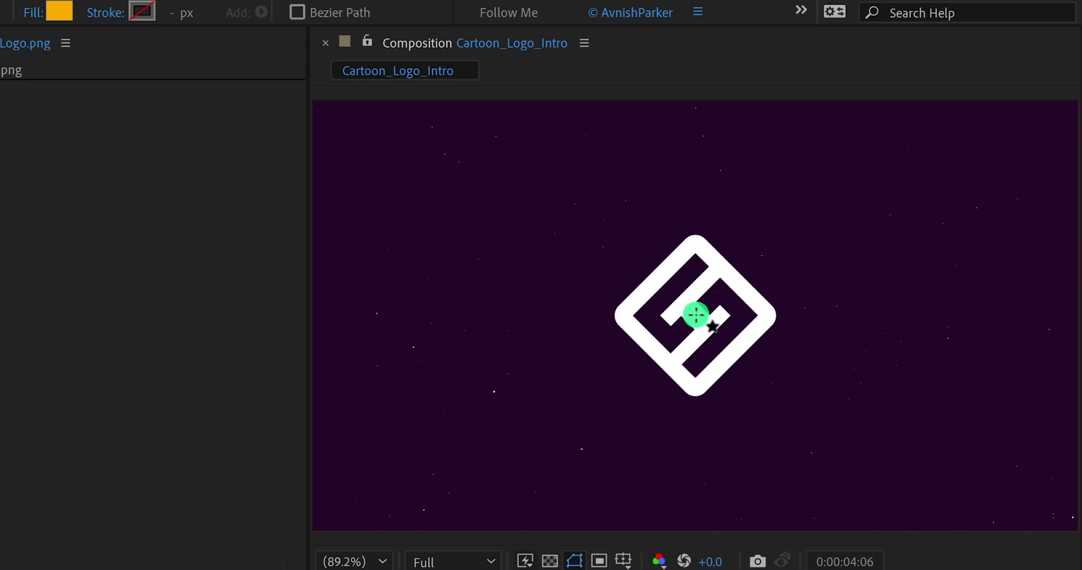
- Draw a filled circle from the logo's center just large enough to cover it, and align it to the composition's center
drag(696, 315, 772, 396)
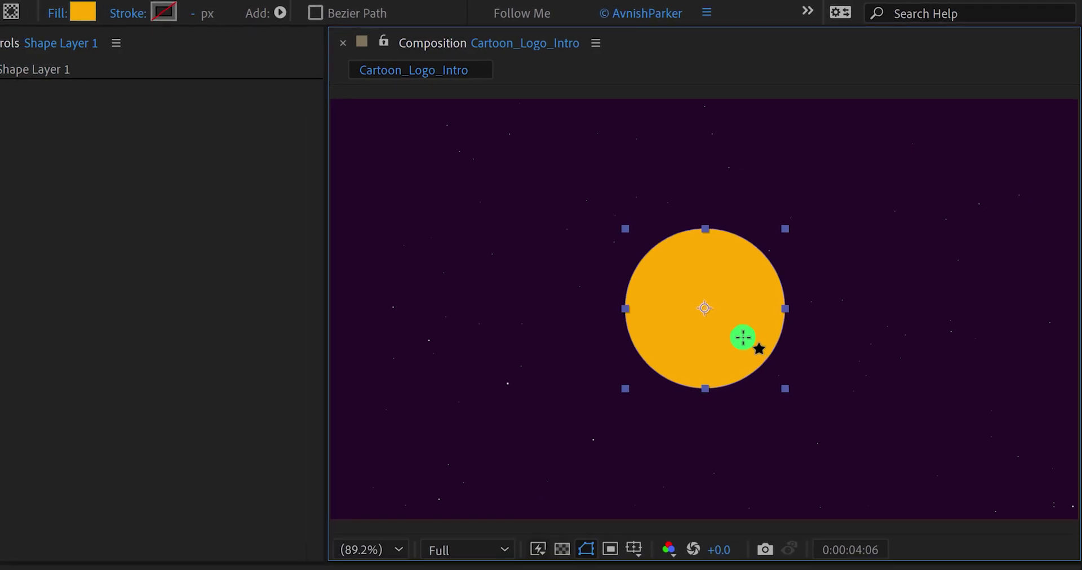
key(v)
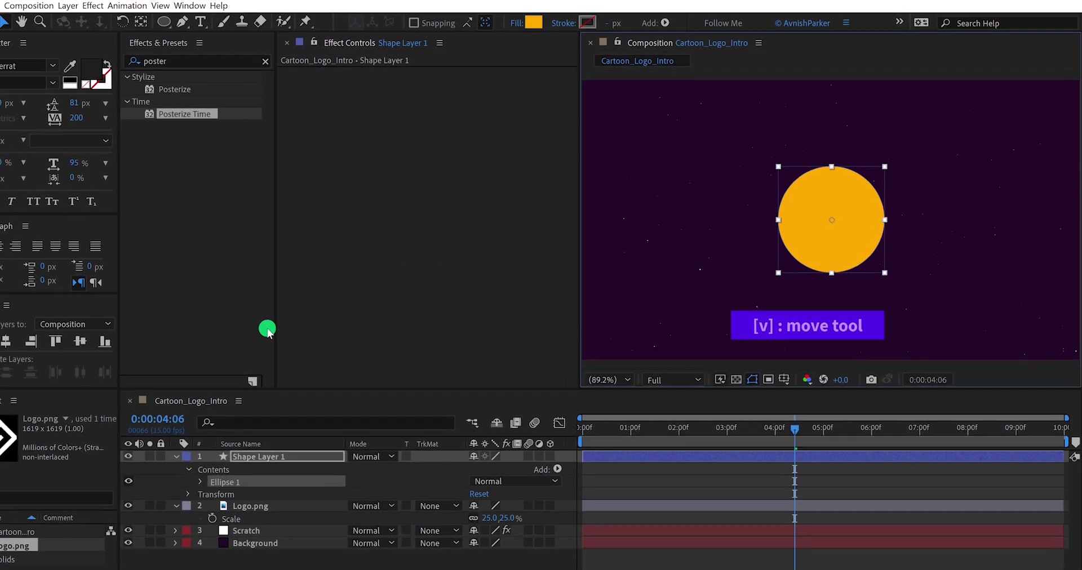
click(0, 368)
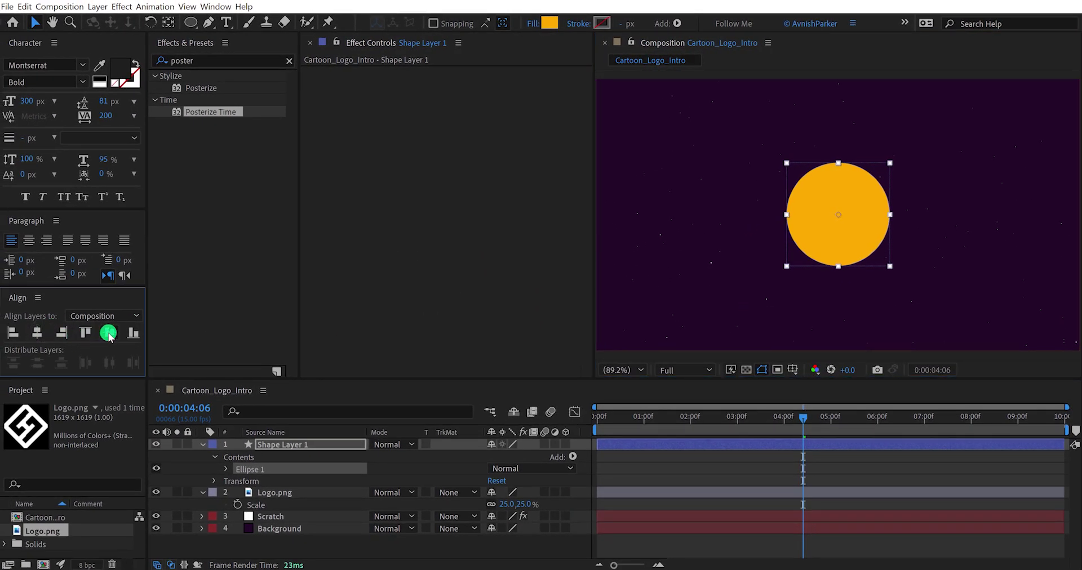
- Move the circle's shape layer below Logo.png and rename it Logo_BG
drag(170, 371, 319, 485)
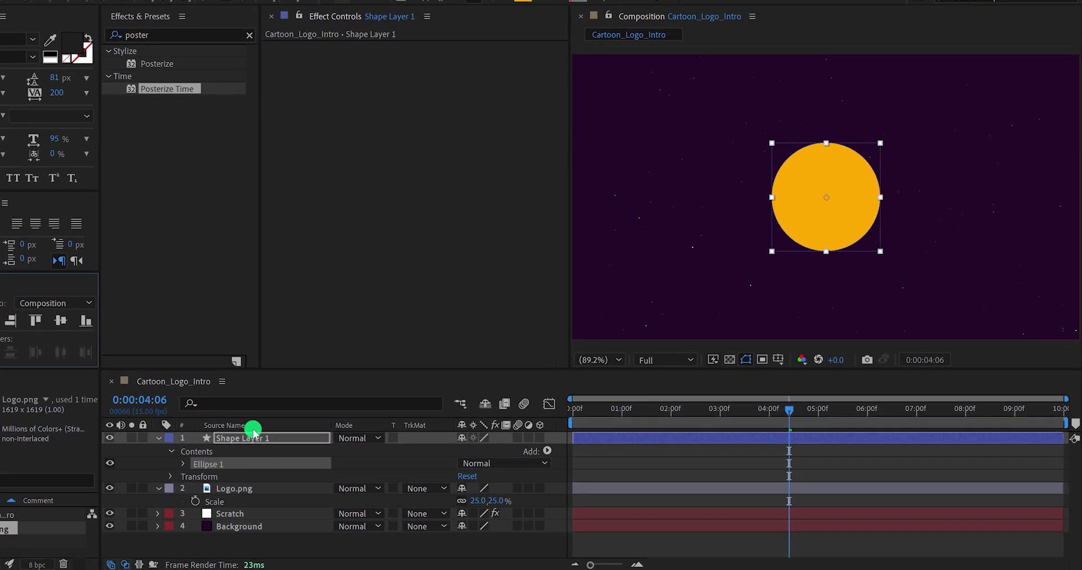
drag(199, 472, 198, 490)
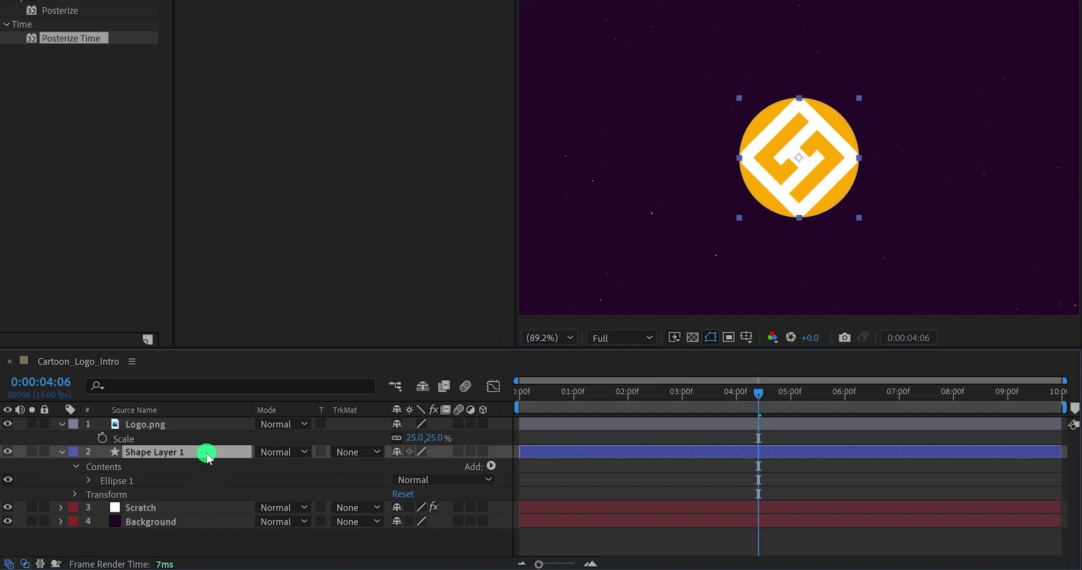
key(Return)
text(Logo_BG)
key(Return)
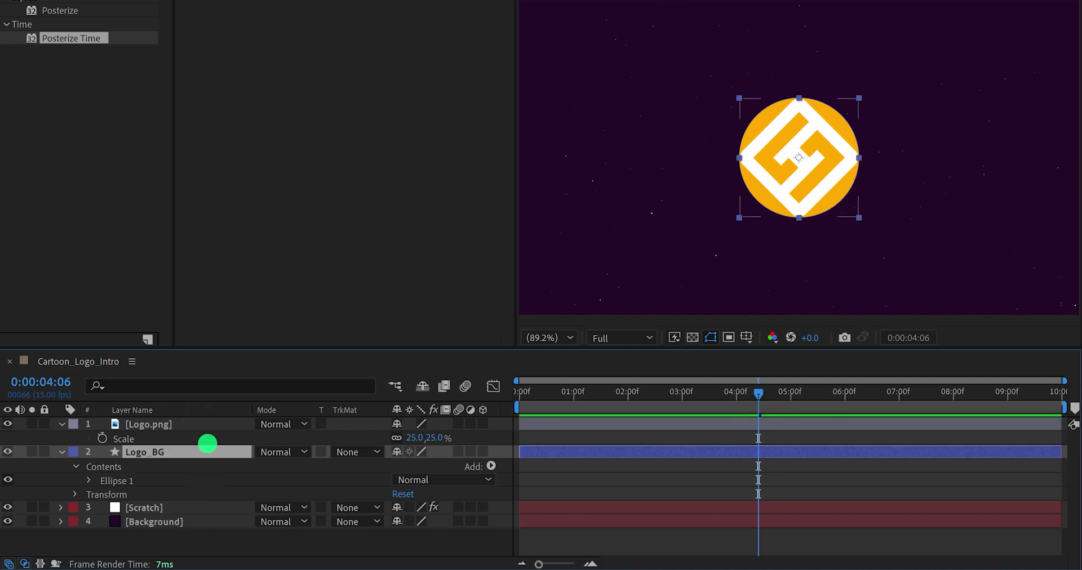
- Scale the Logo.png layer to 12% and the Logo_BG layer to 83%
click(196, 423)
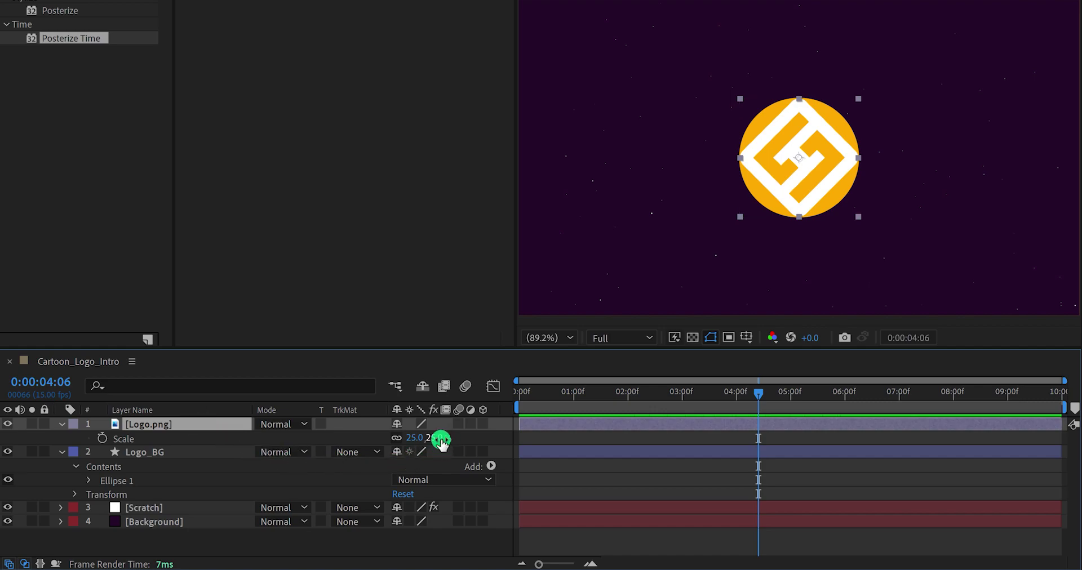
drag(441, 439, 430, 442)
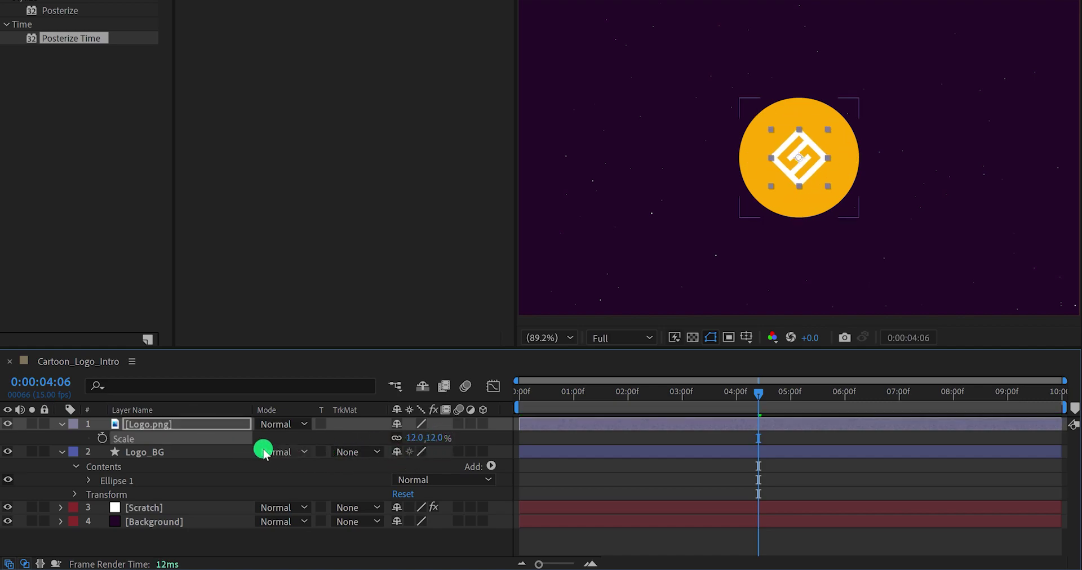
click(177, 454)
key(s)
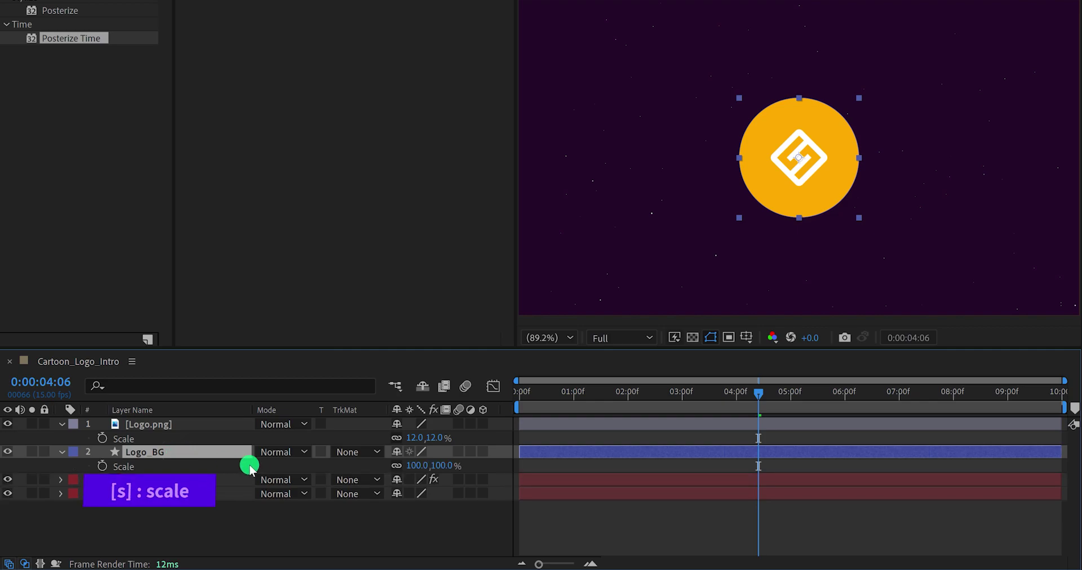
drag(450, 466, 437, 466)
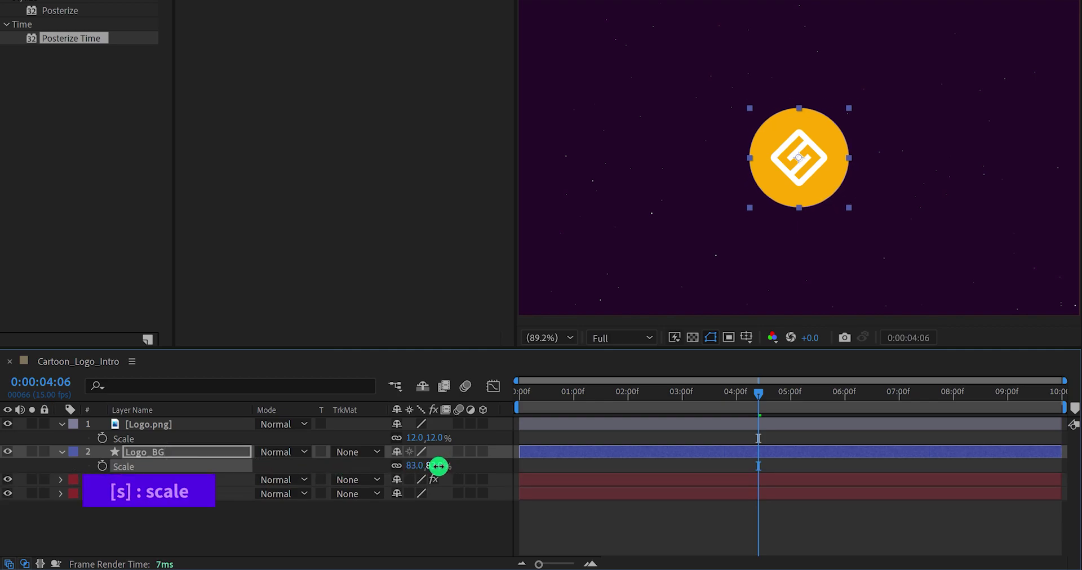
click(419, 517)
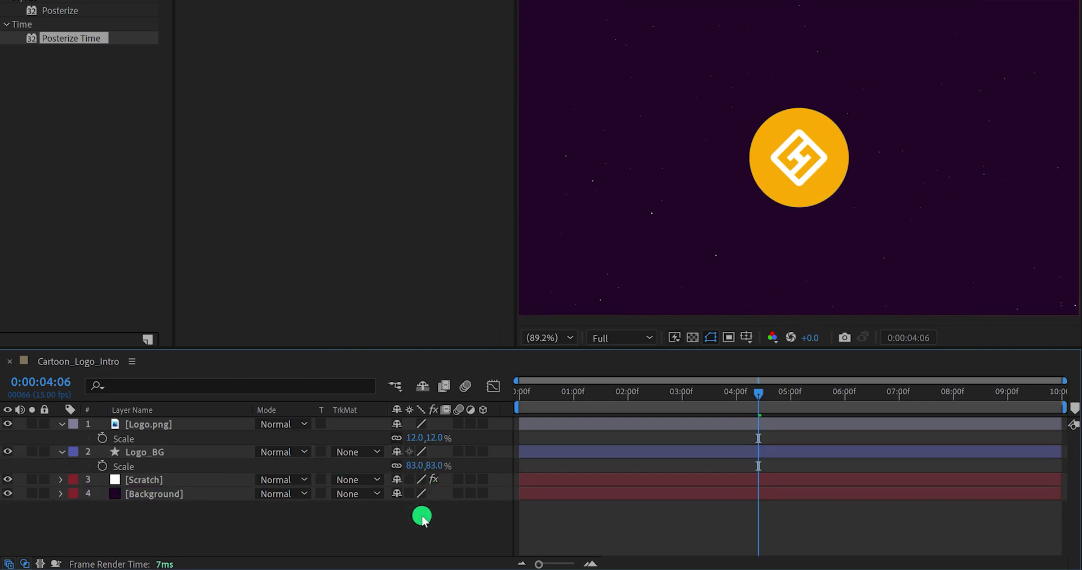
- Center the Logo_BG layer's anchor point in its layer content
click(253, 452)
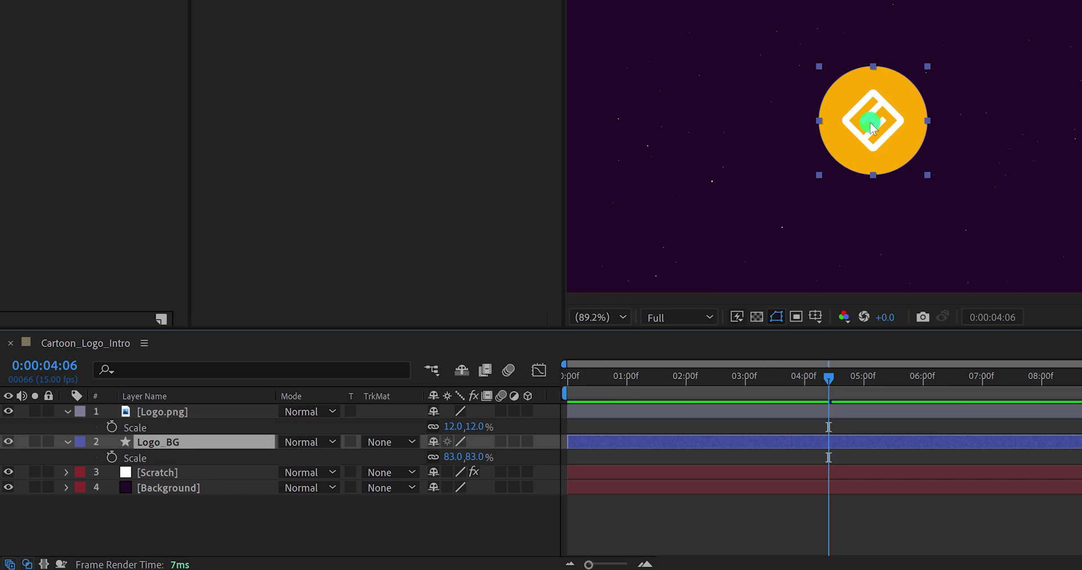
right_click(847, 160)
mouse_move(852, 161)
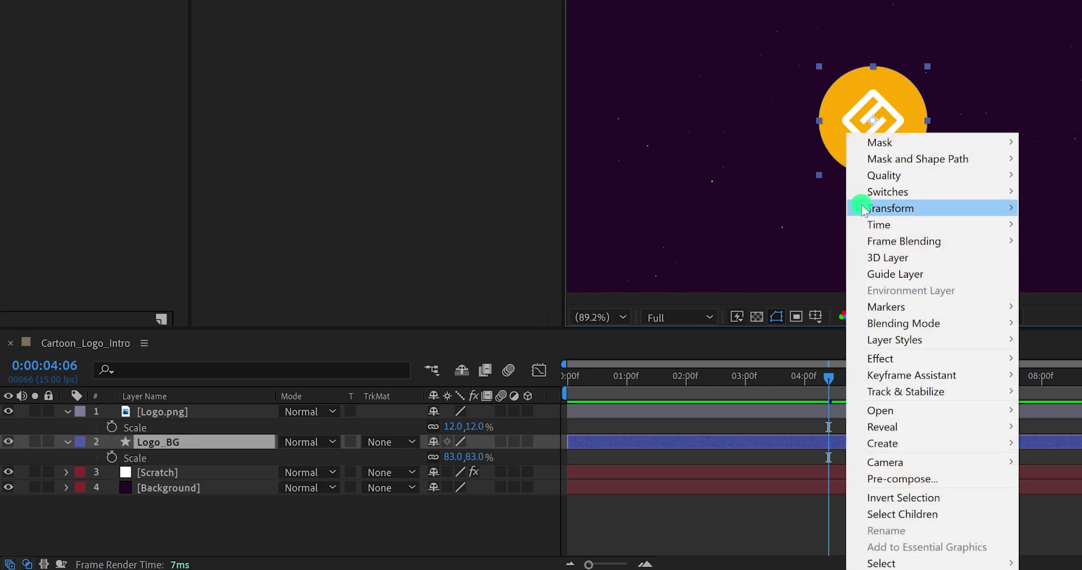
mouse_move(862, 209)
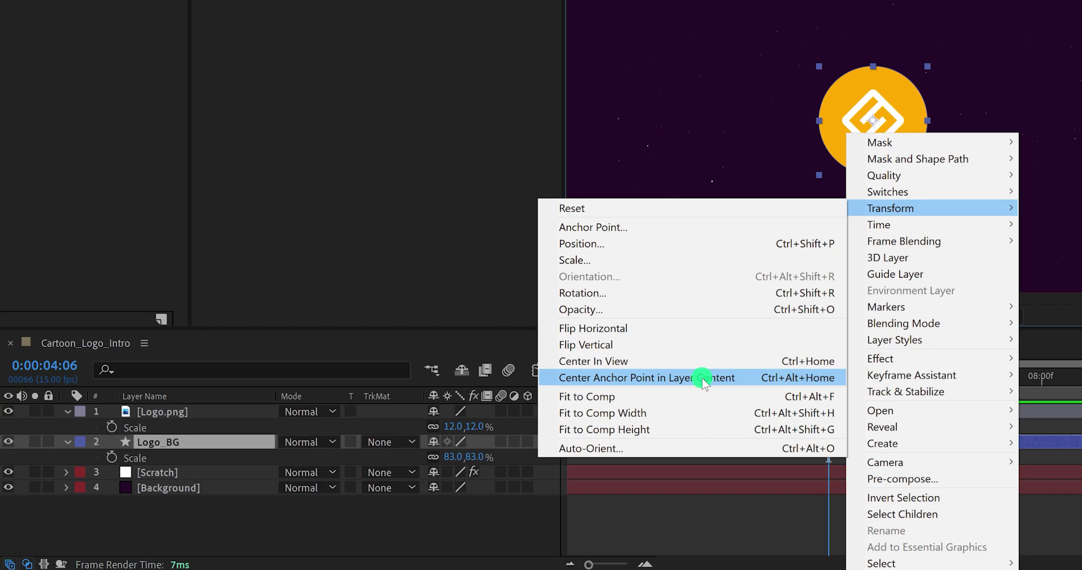
click(439, 528)
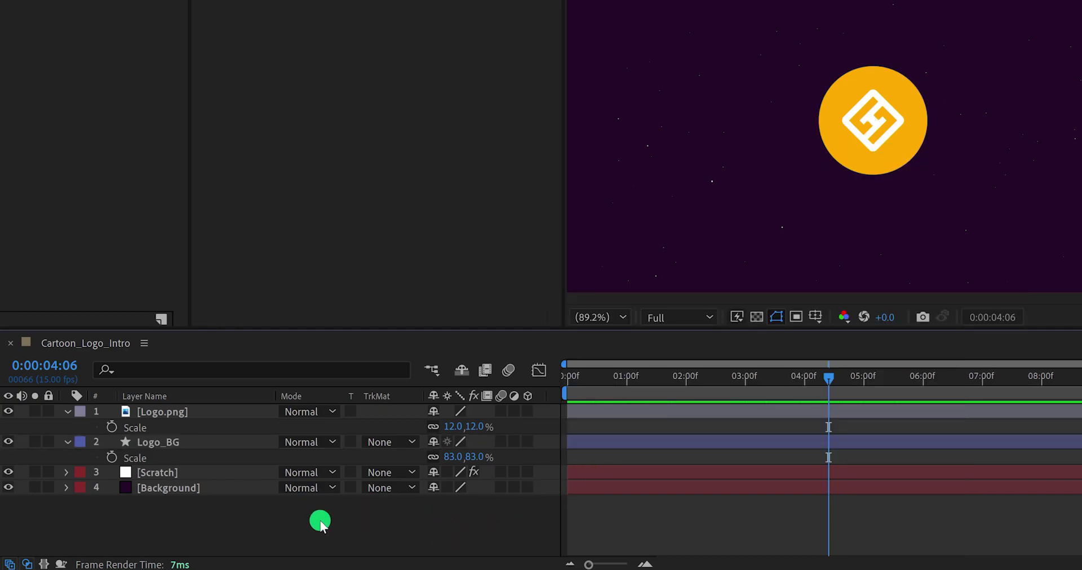
- Duplicate the Logo_BG layer and place the copy below the original
click(196, 443)
key(ctrl+d)
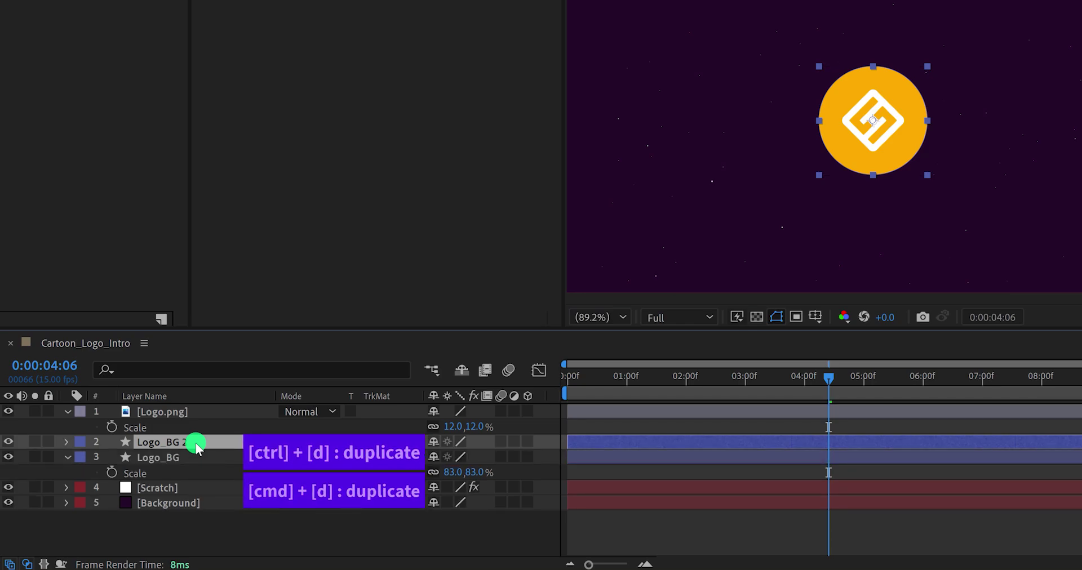
drag(196, 442, 201, 467)
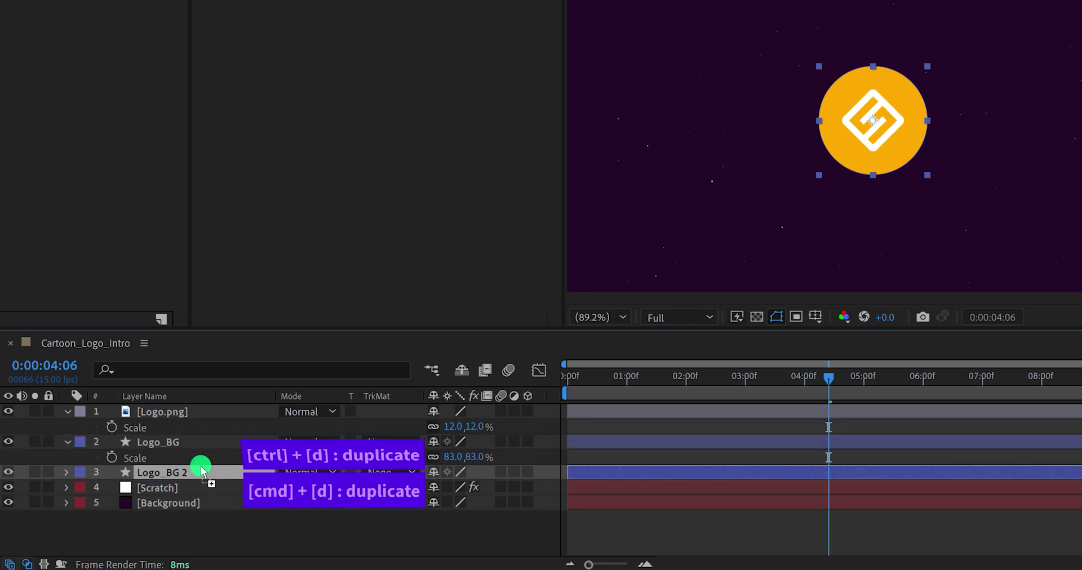
- Rename the duplicated circle layer Logo_BG 3D and turn it into a 3D layer
key(Return)
click(203, 468)
key(BackSpace)
text(3D)
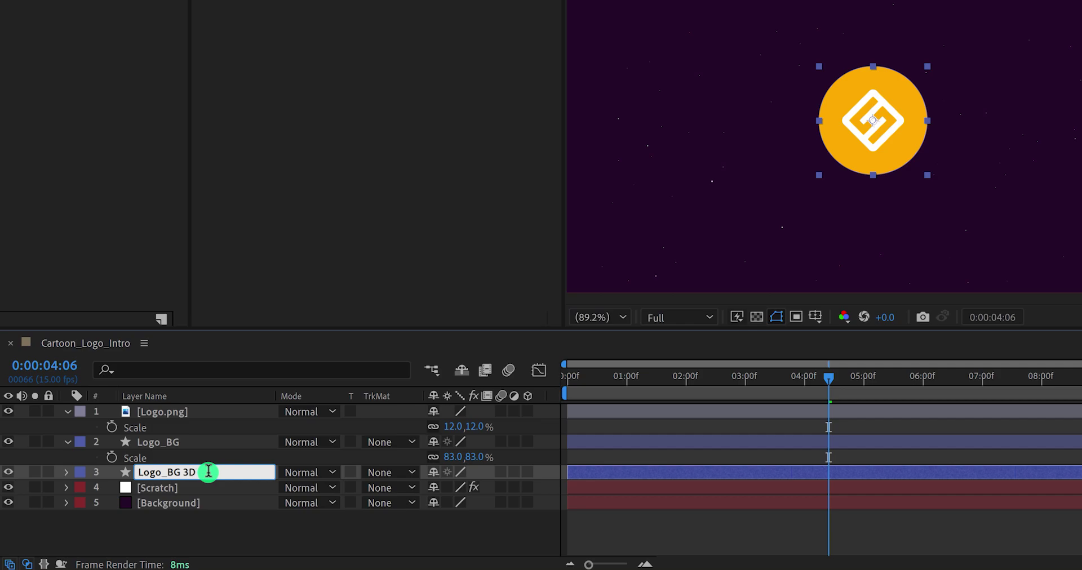
key(Return)
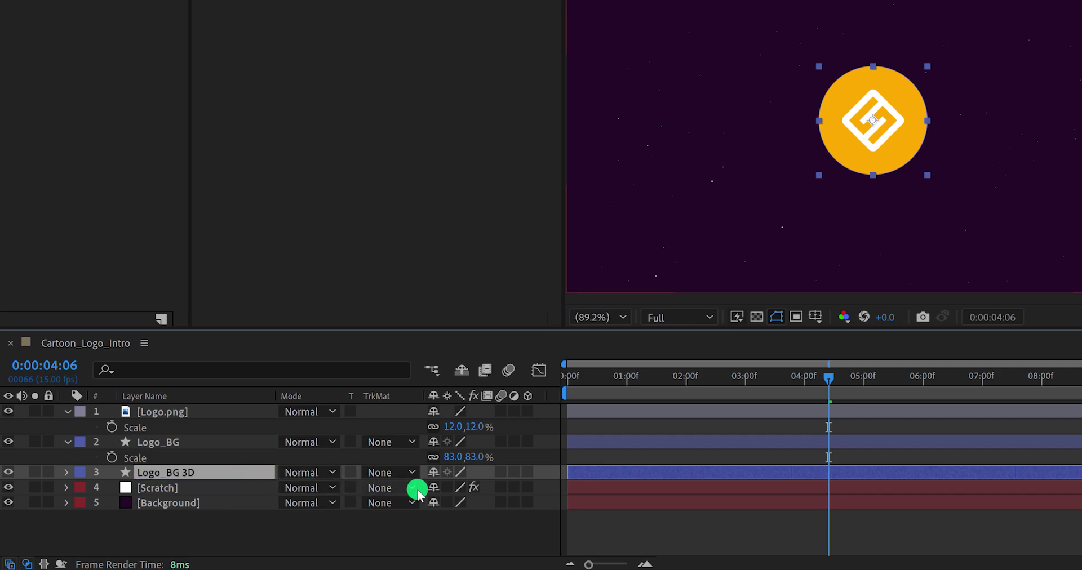
click(527, 472)
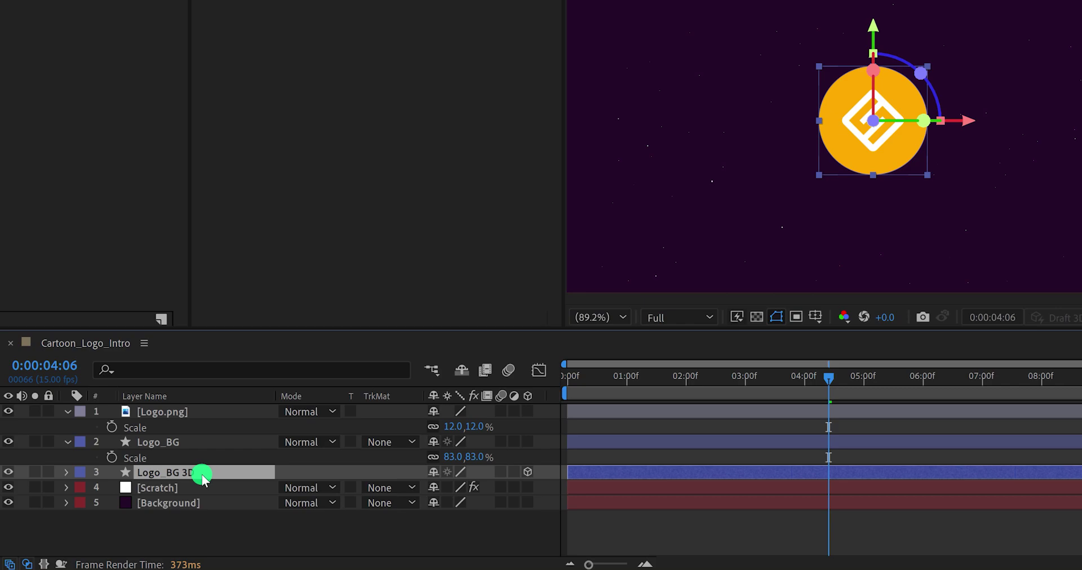
- Set the Extrusion Depth in the Logo_BG 3D layer's geometry options to 20
click(67, 472)
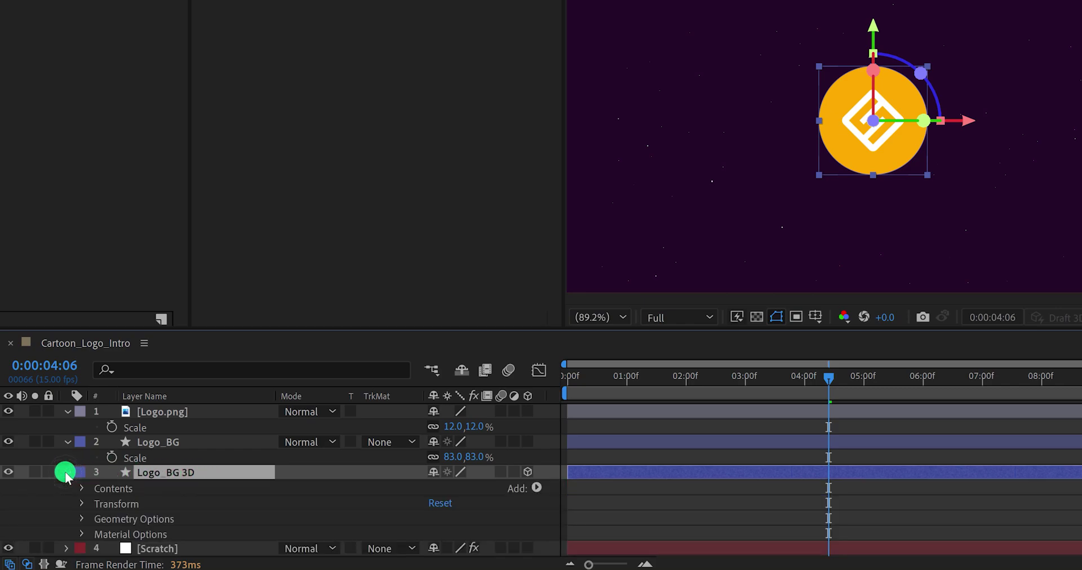
click(81, 517)
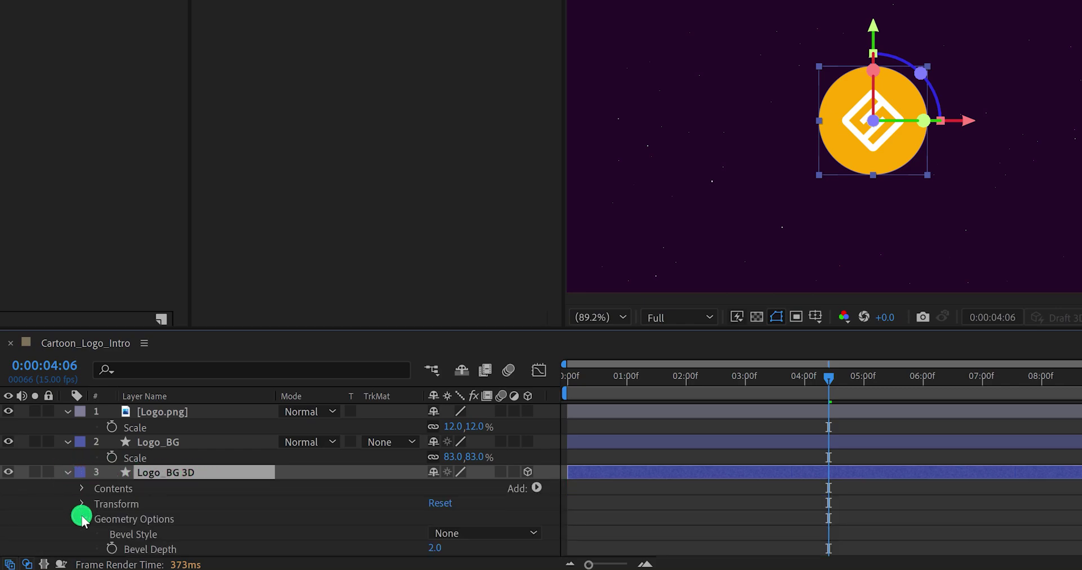
scroll(80, 514, down, 1)
scroll(283, 523, down, 2)
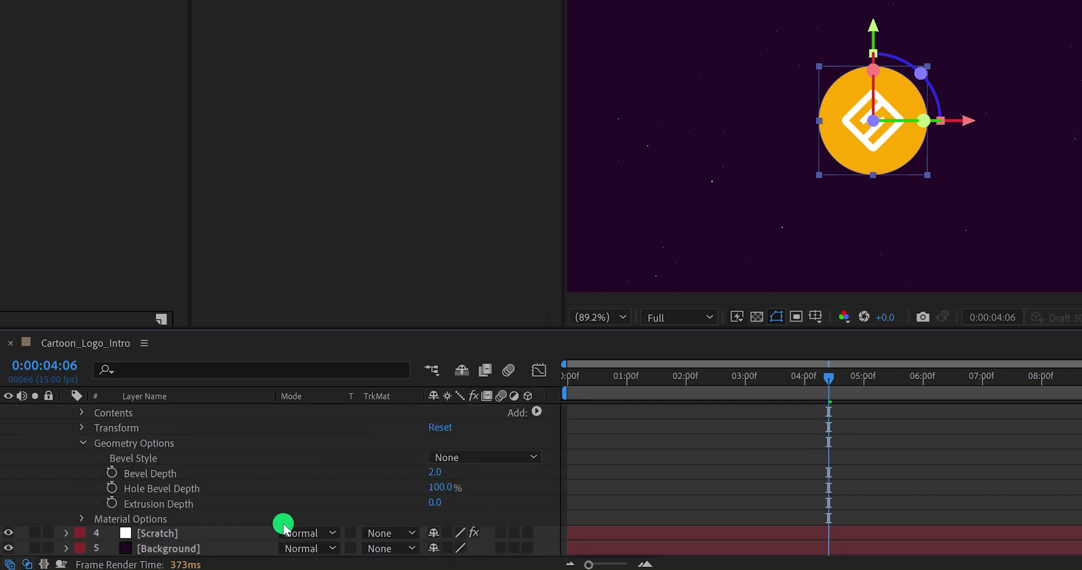
click(190, 504)
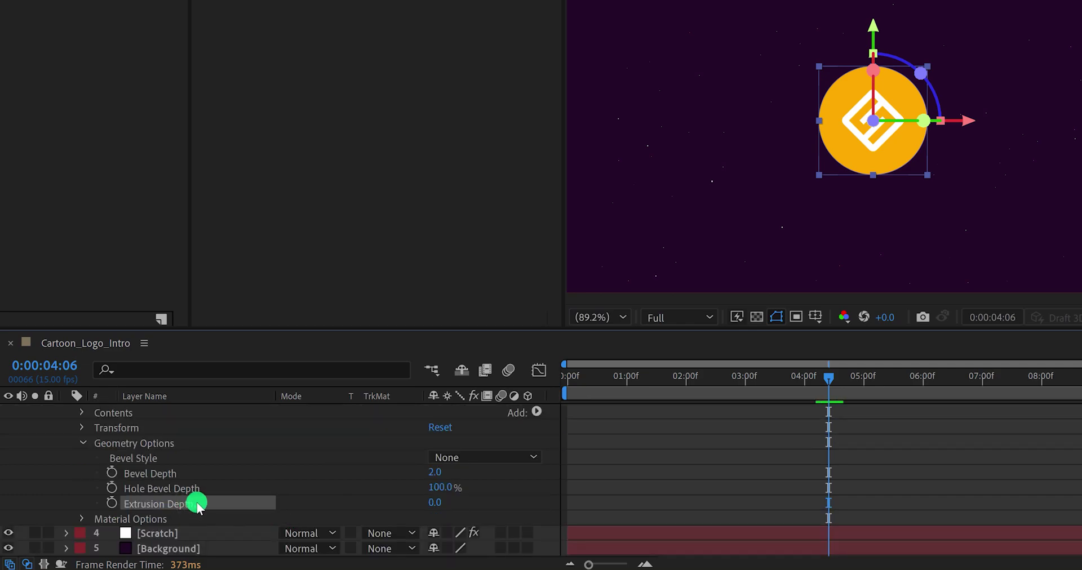
click(434, 503)
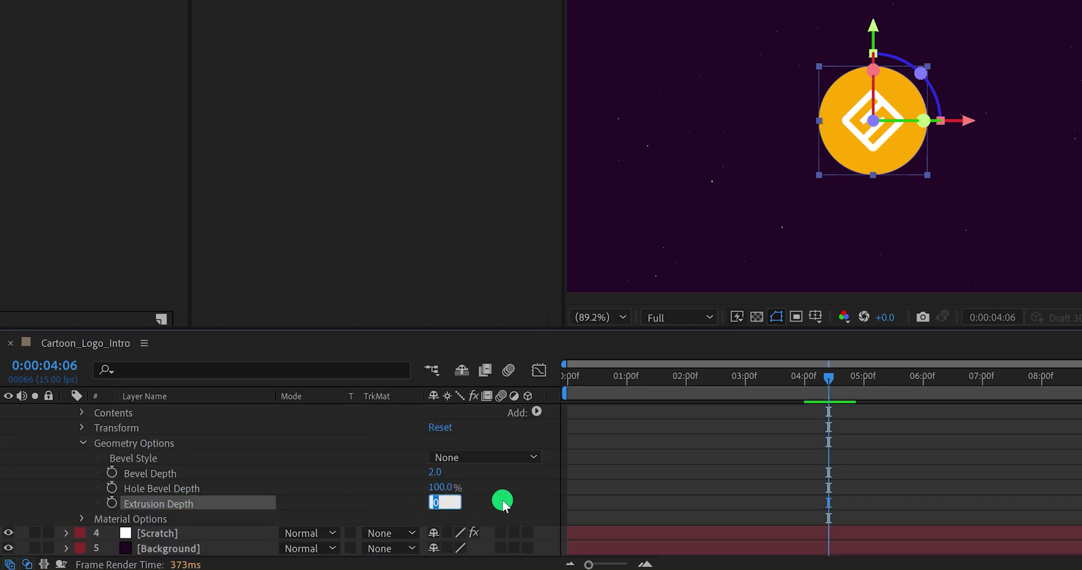
text(20)
key(Return)
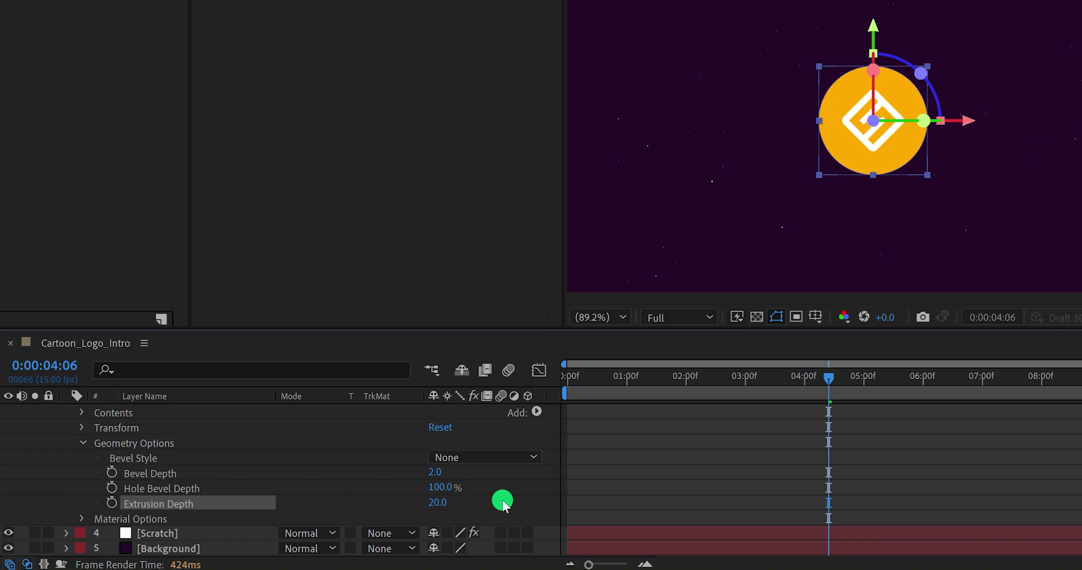
- Try rotating the Logo_BG 3D layer around its Y axis to preview the extrusion, and undo the rotation
key(r)
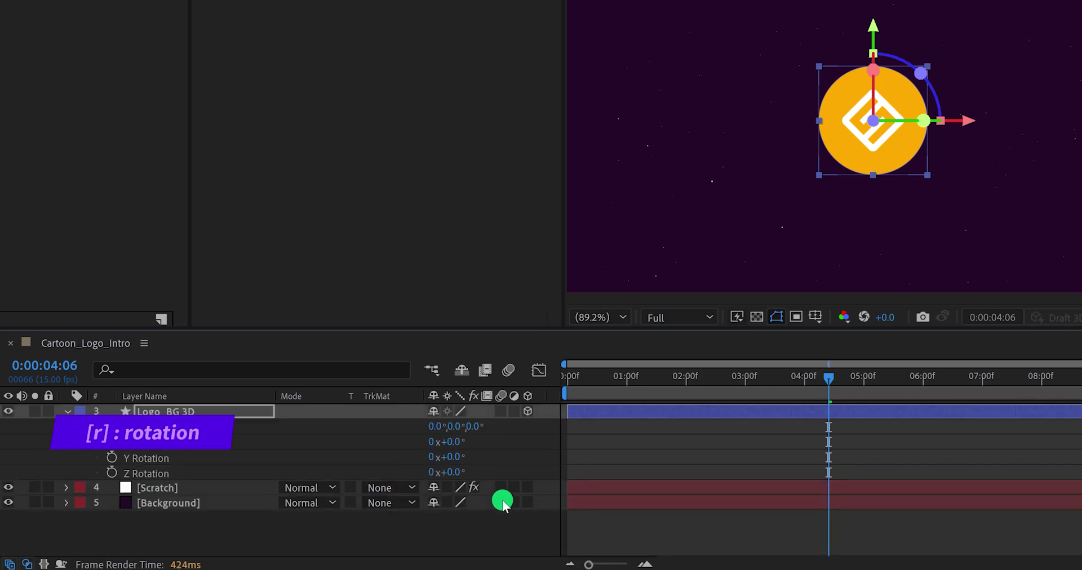
drag(452, 507, 498, 505)
key(ctrl+z)
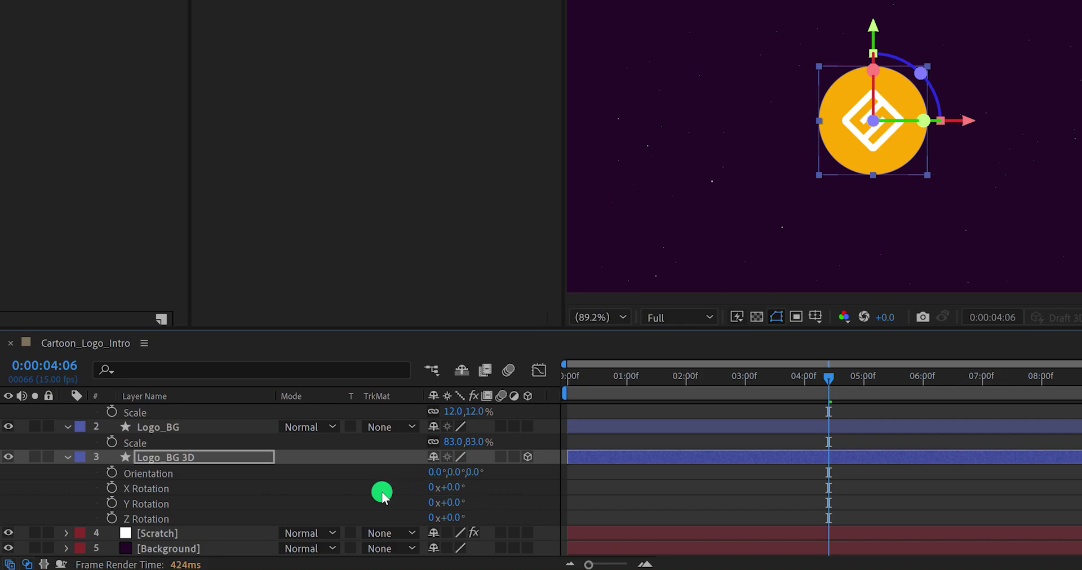
- Collapse the properties of the logo layers and add a null object named Controls
click(67, 457)
click(67, 442)
click(67, 412)
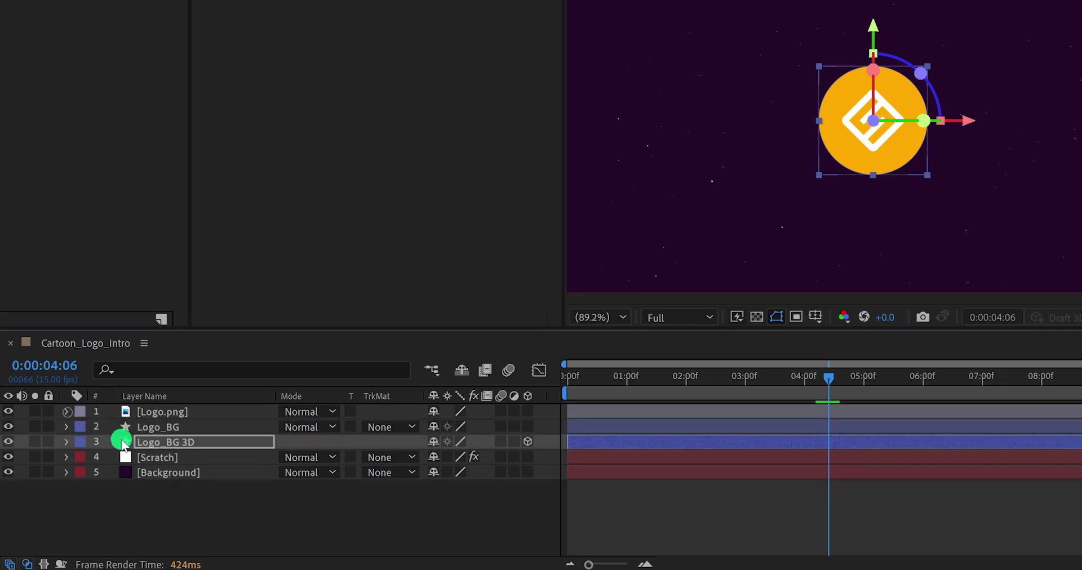
click(222, 502)
right_click(224, 504)
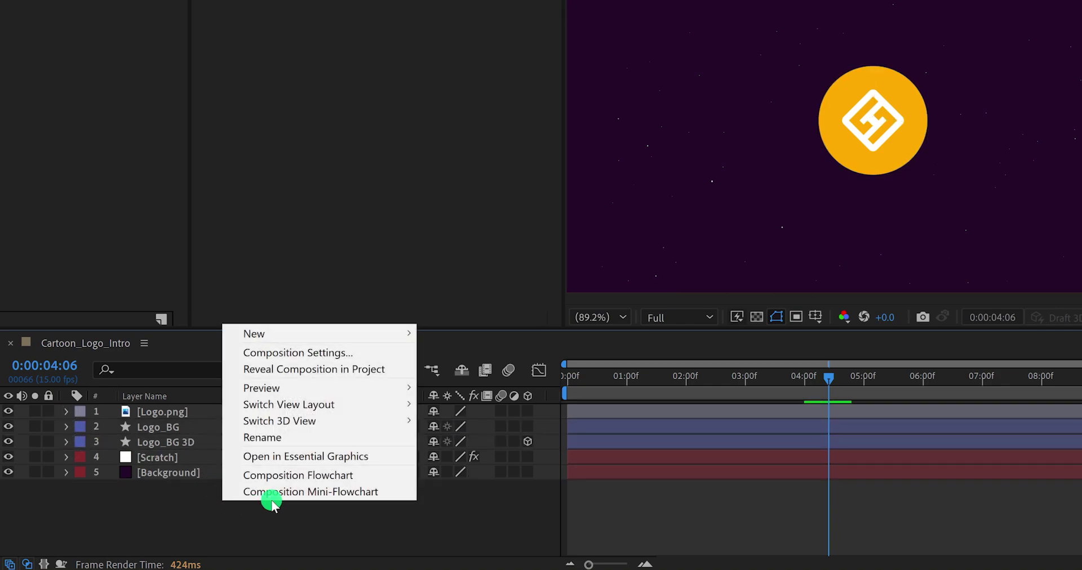
mouse_move(321, 334)
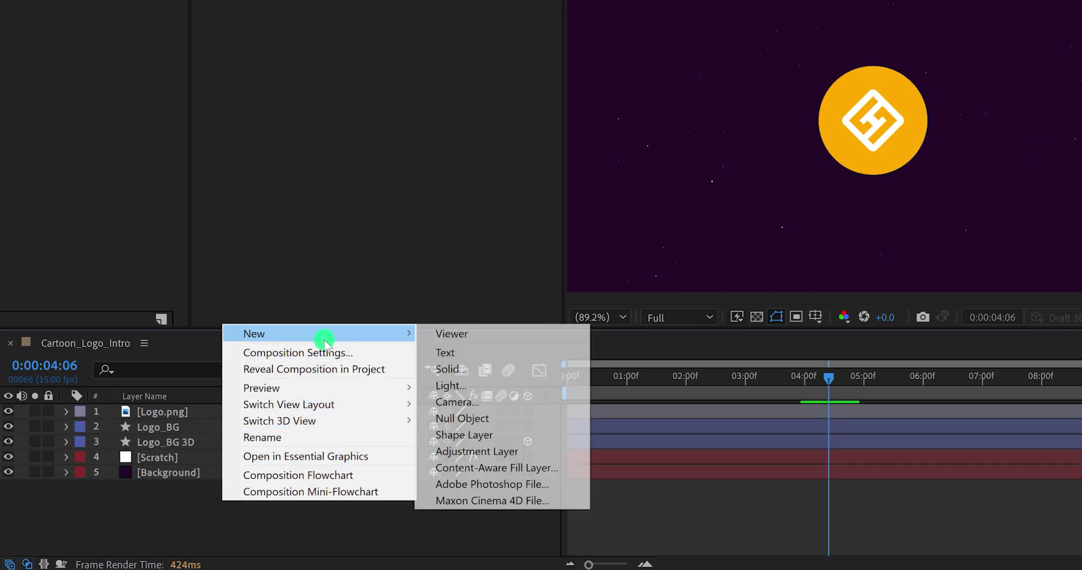
click(510, 418)
key(Return)
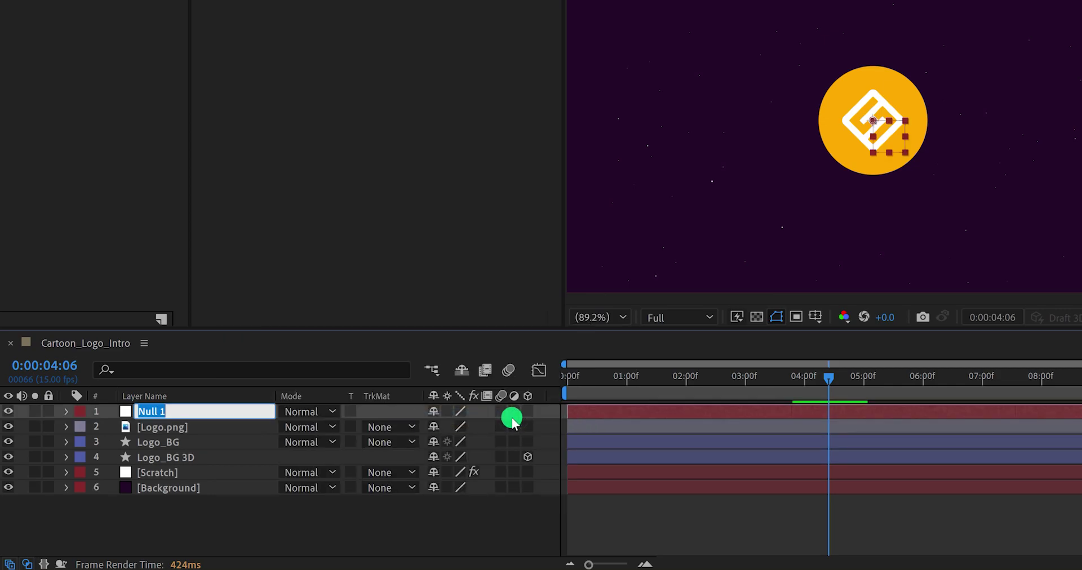
text(Controls)
key(Return)
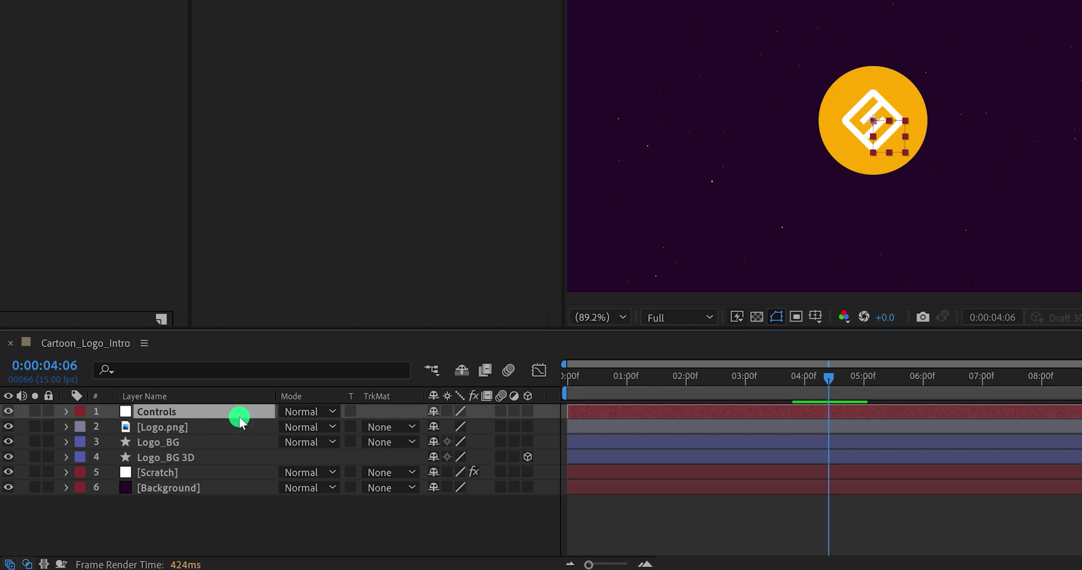
- Show the Parent & Link column and parent the Logo.png, Logo_BG and Logo_BG 3D layers to Controls
click(175, 430)
shift+click(184, 459)
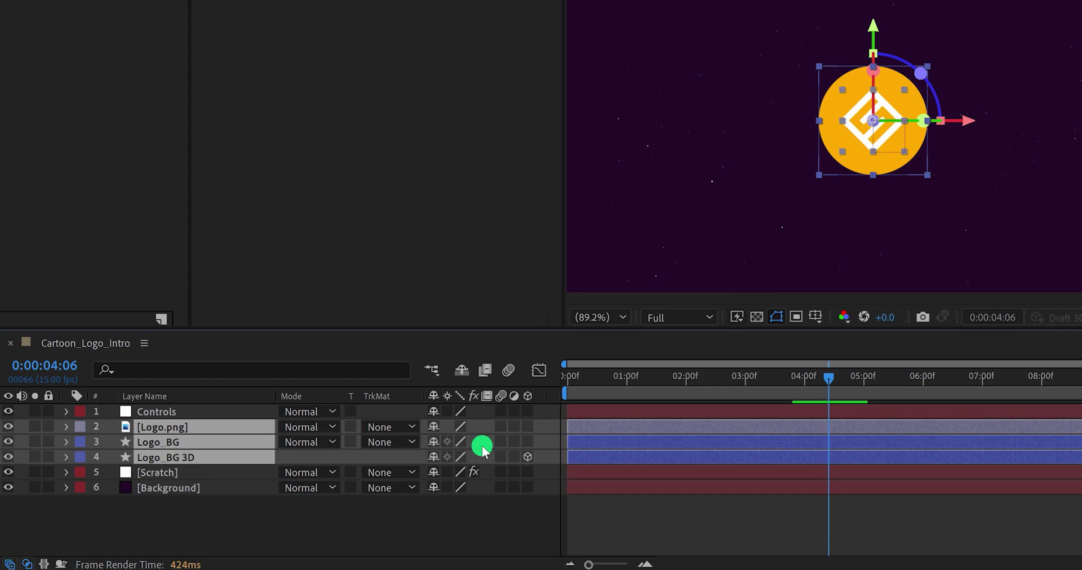
right_click(555, 396)
mouse_move(607, 440)
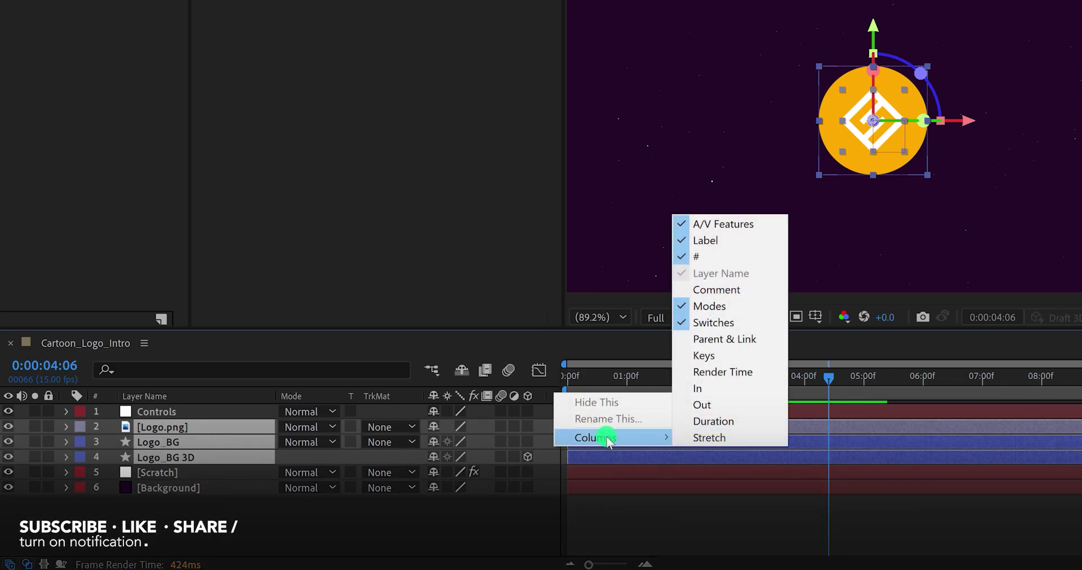
click(735, 340)
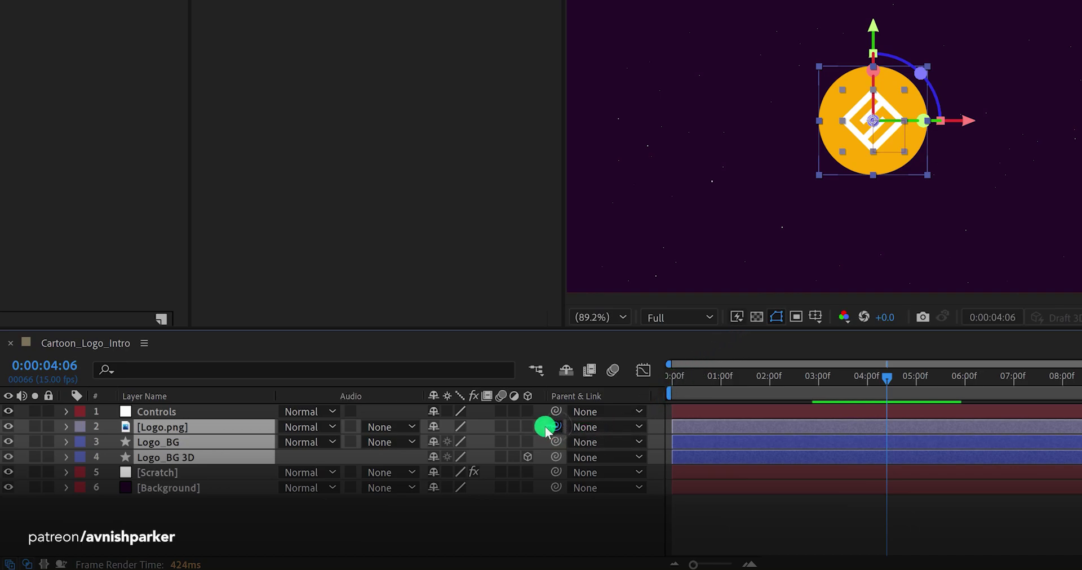
drag(545, 431, 215, 415)
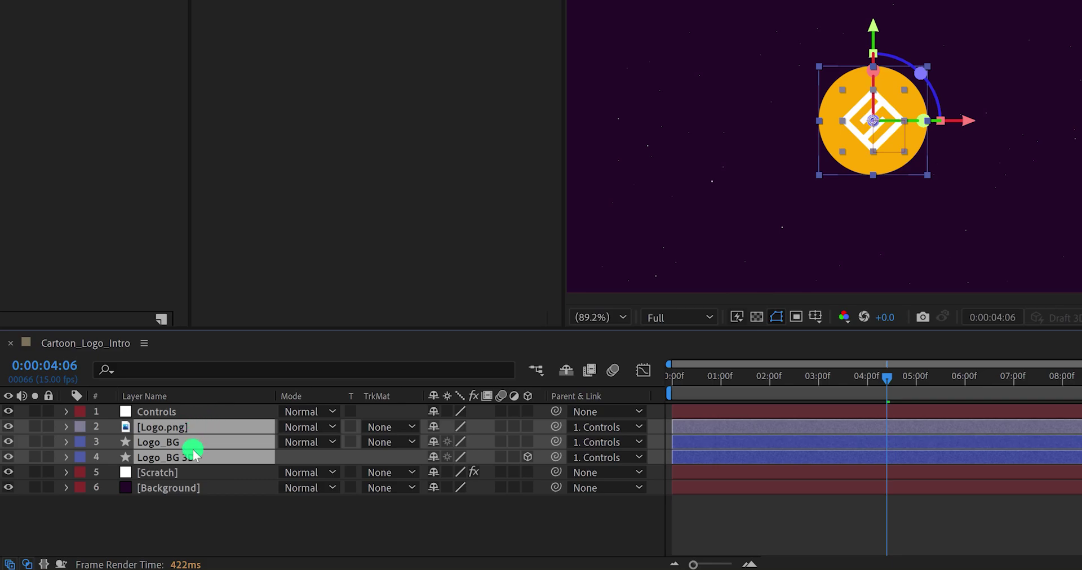
click(239, 513)
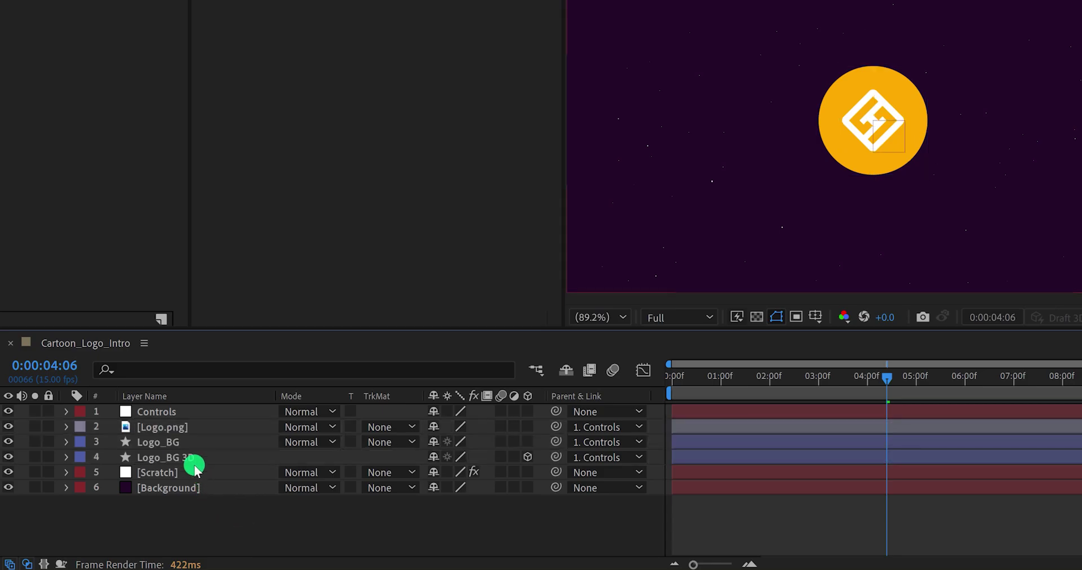
- Reveal the Controls layer's rotation properties, make it a 3D layer, and test its Y rotation before undoing that rotation
click(165, 414)
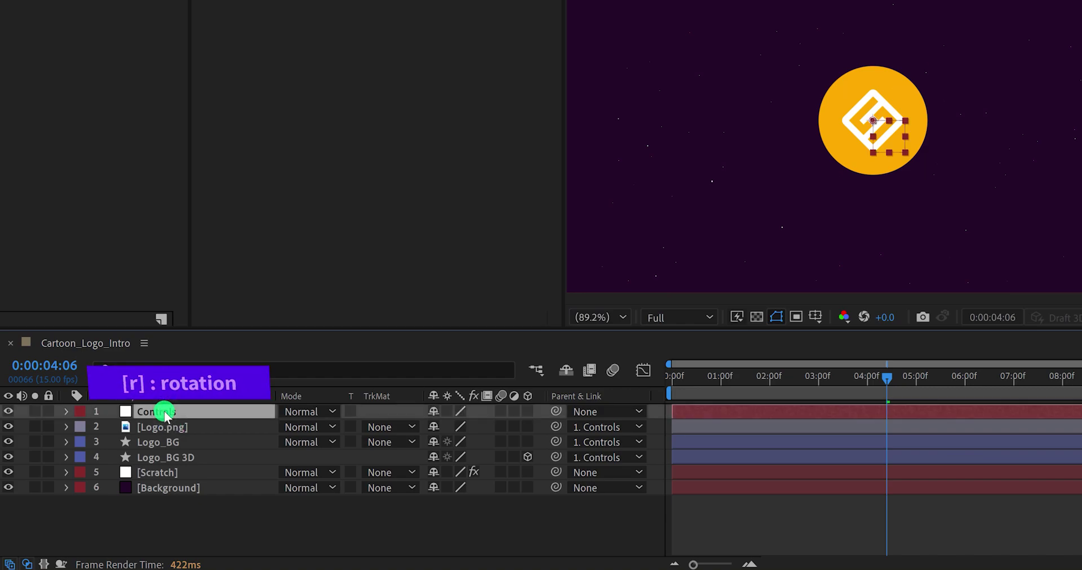
key(r)
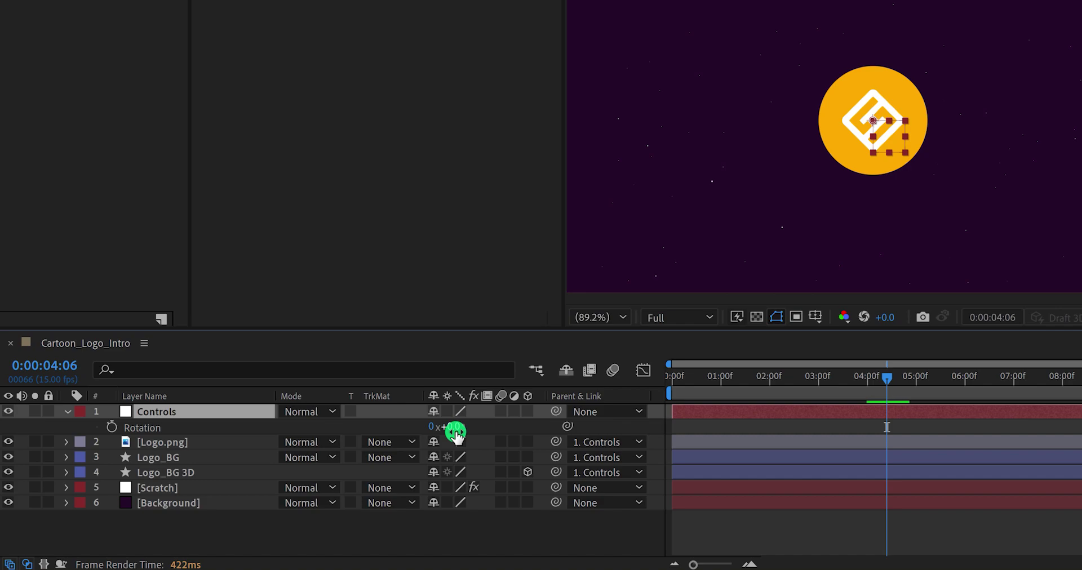
click(527, 412)
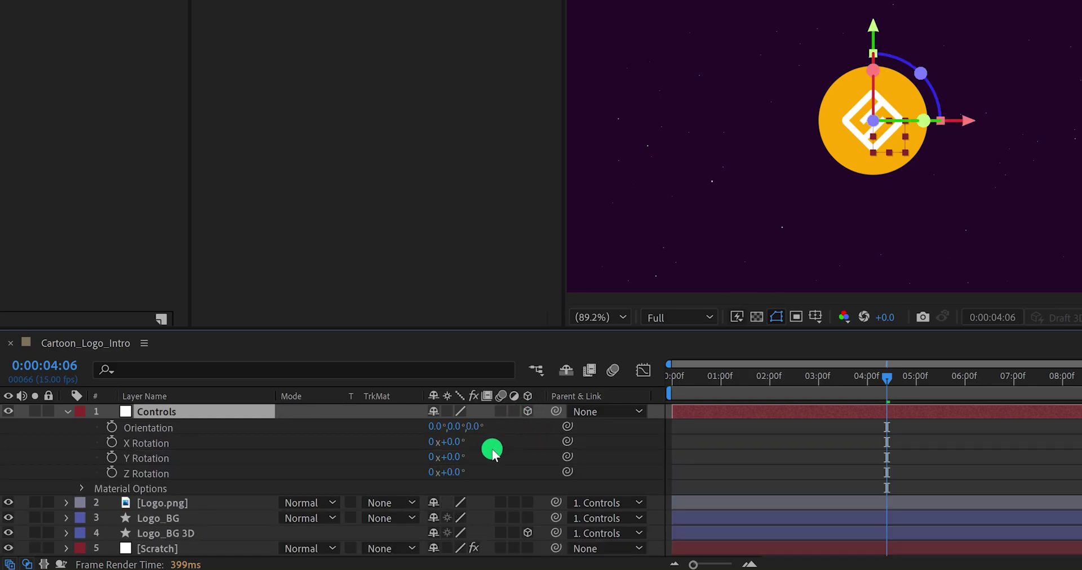
drag(456, 457, 513, 453)
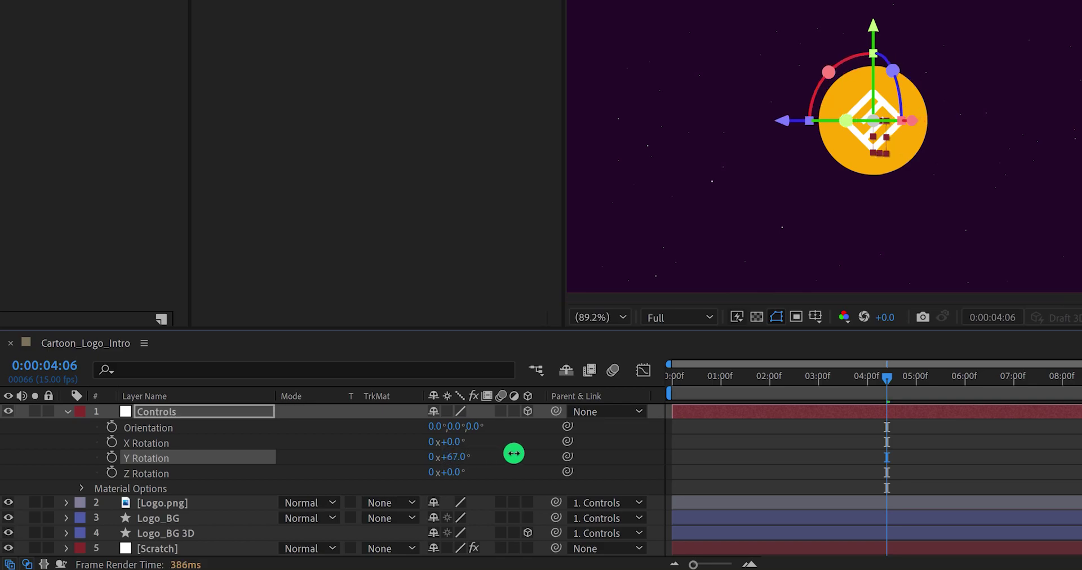
key(ctrl+z)
- Turn Logo.png and Logo_BG into 3D layers and test the Controls Y rotation again, undoing it
click(528, 502)
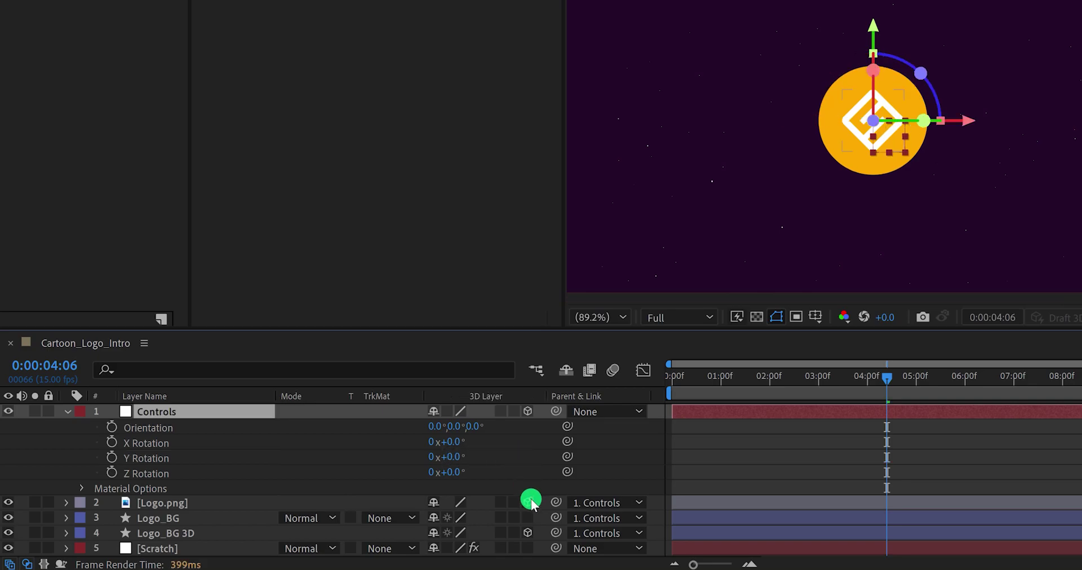
click(528, 517)
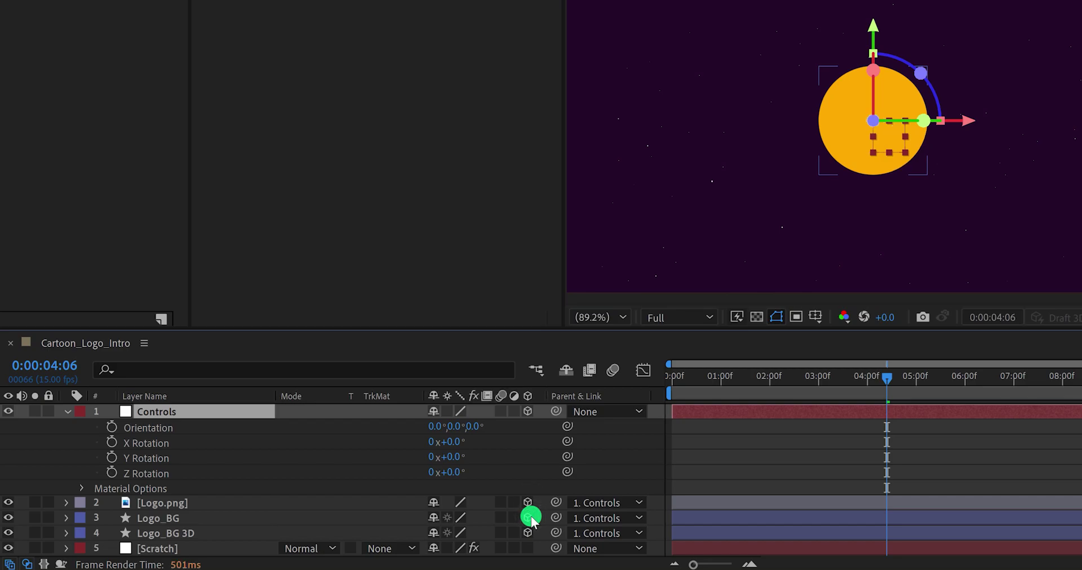
drag(459, 456, 495, 456)
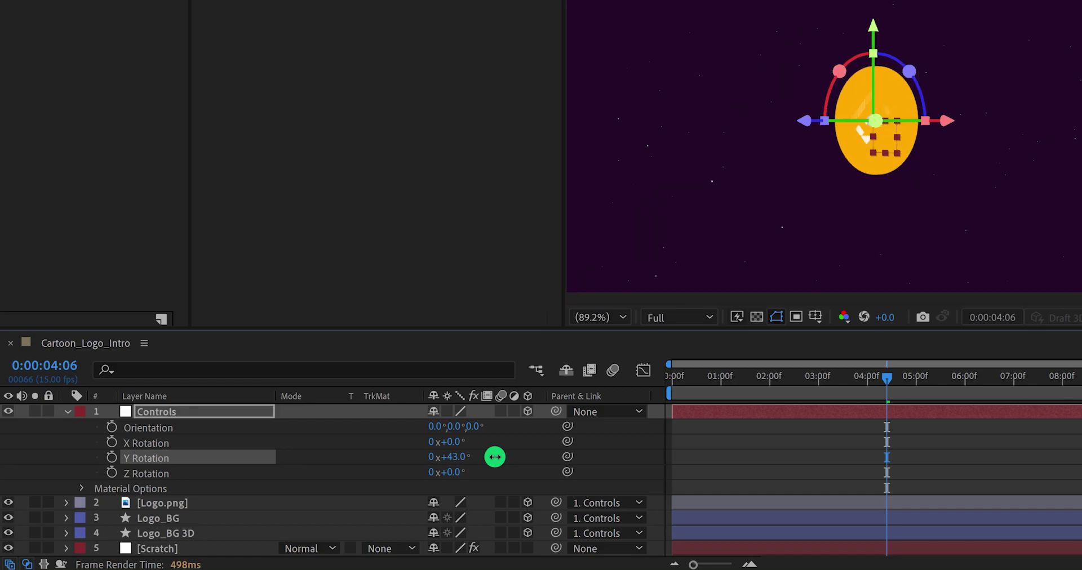
key(ctrl+z)
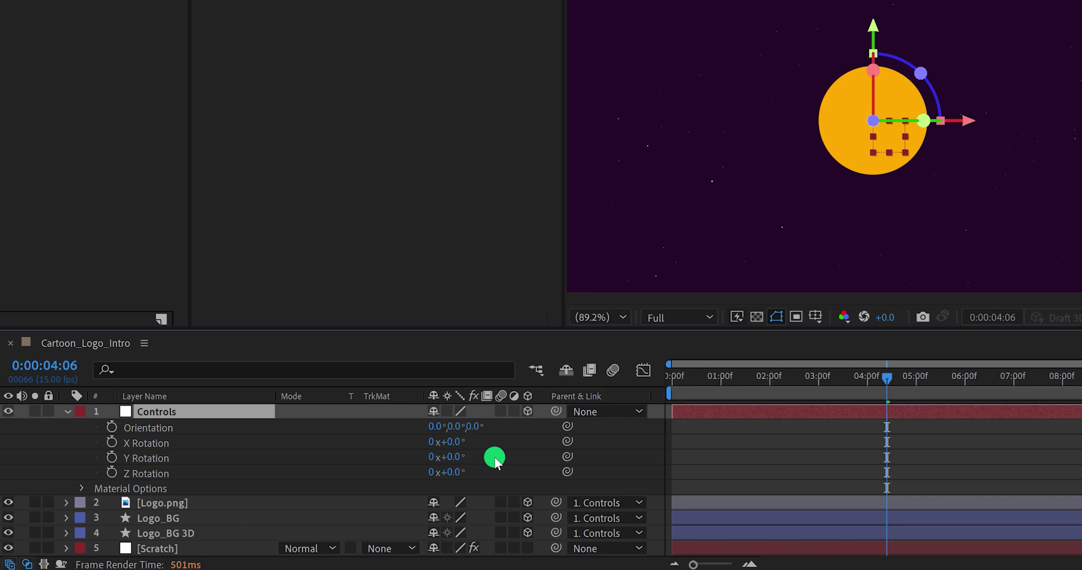
- Set the Z position of both the Logo.png and Logo_BG layers to -1
click(181, 502)
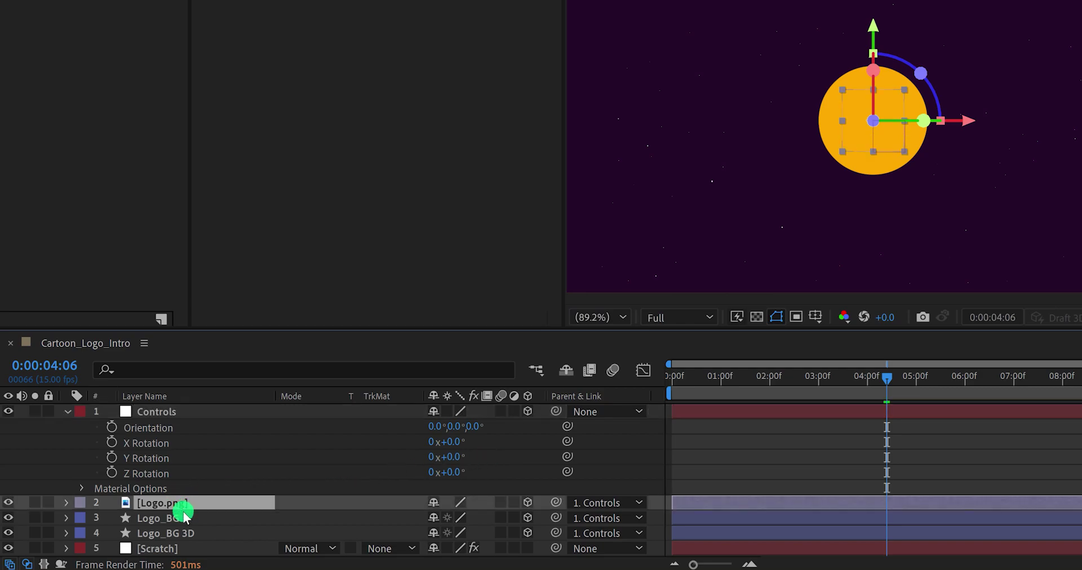
ctrl+click(185, 519)
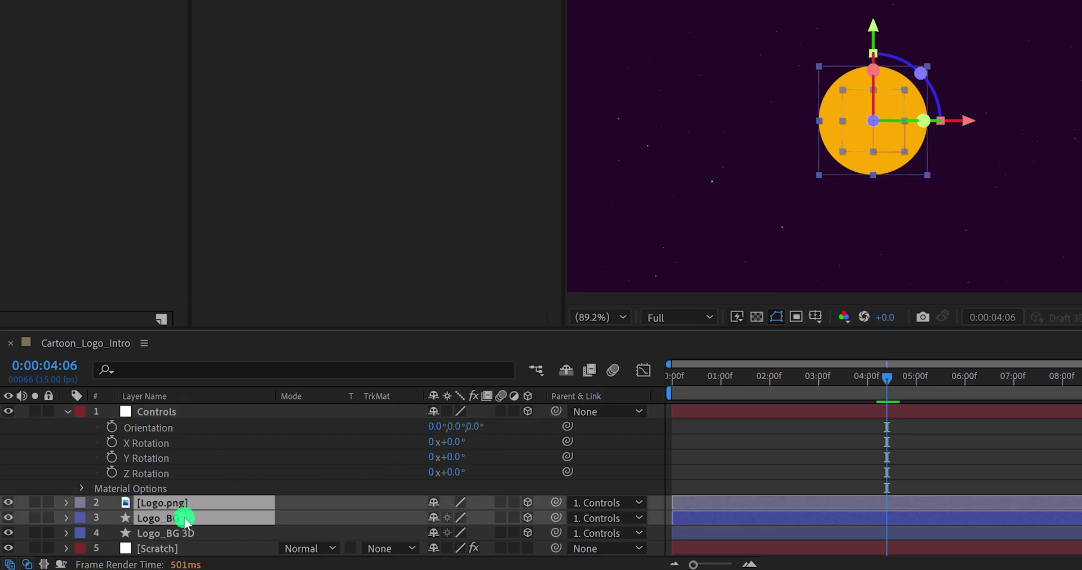
key(p)
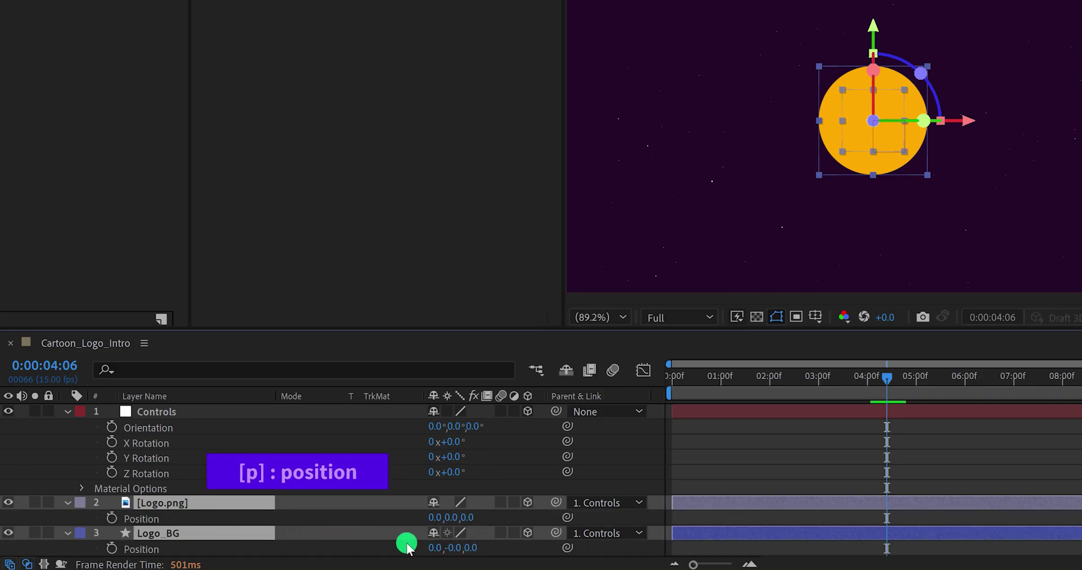
click(474, 521)
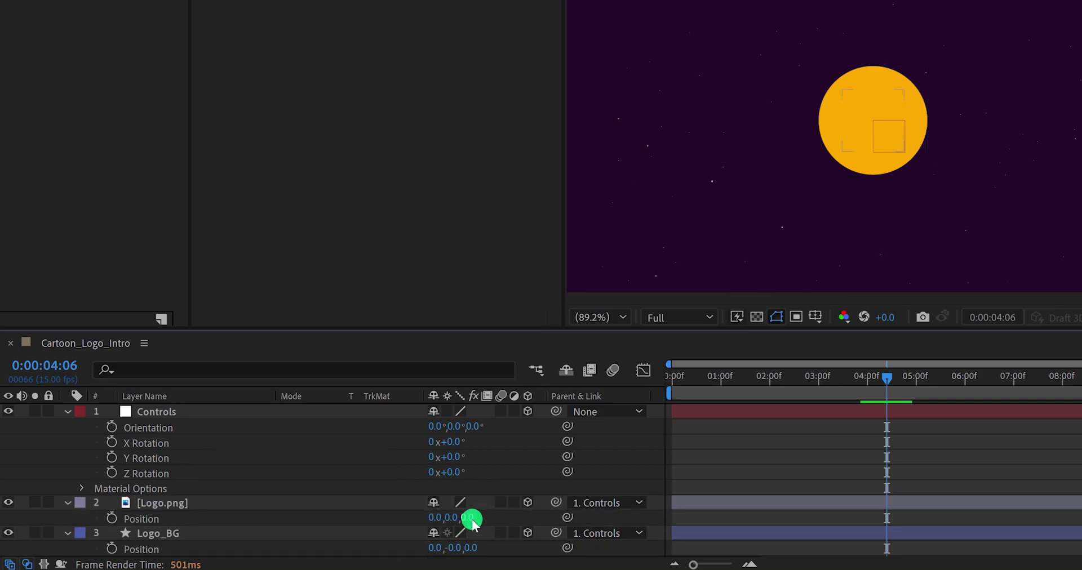
click(473, 518)
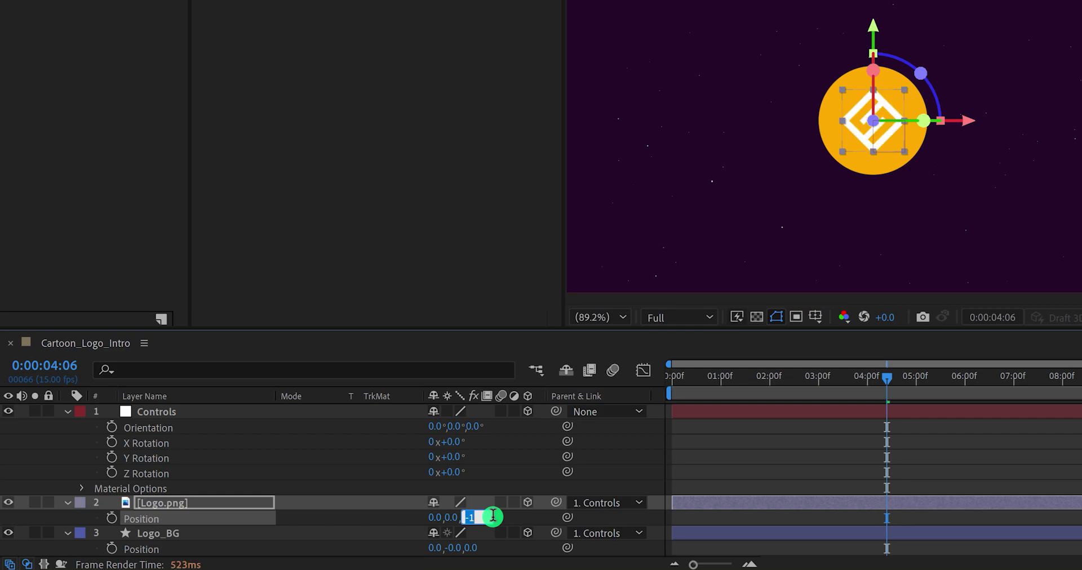
key(Return)
click(467, 547)
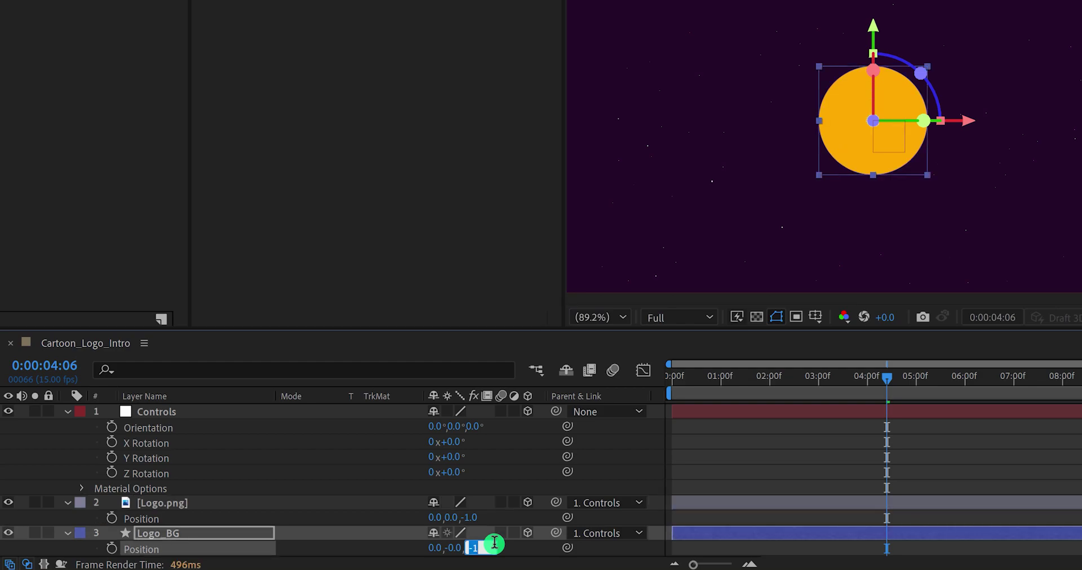
- Set the Z position of the Logo.png layer to -2
key(Return)
click(469, 517)
text(-2)
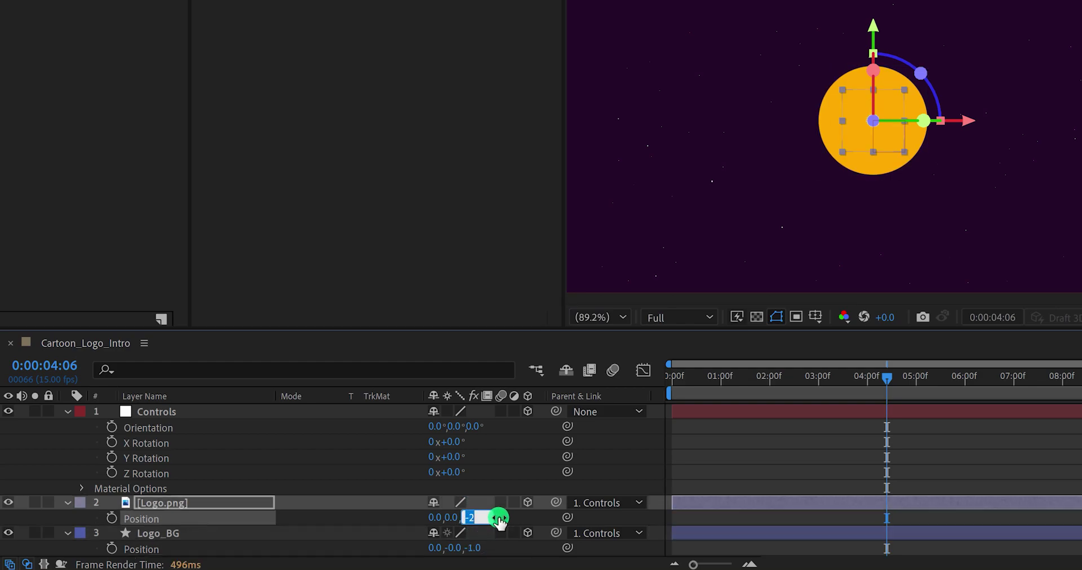
key(Return)
click(498, 519)
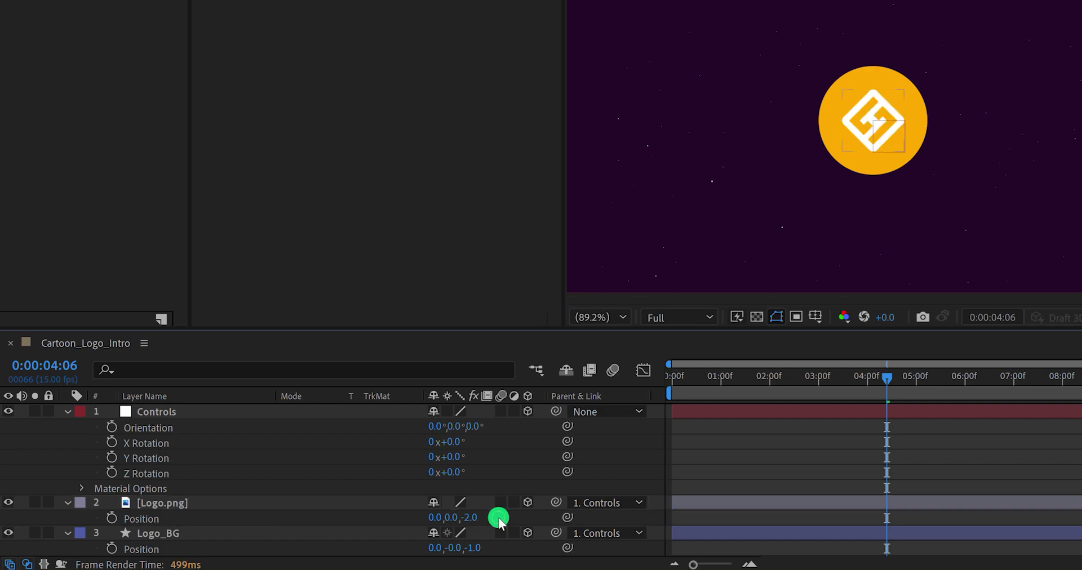
- Turn the Controls layer to 56° on Y and set the Logo_BG 3D layer's extrusion depth to 50
drag(459, 456, 506, 460)
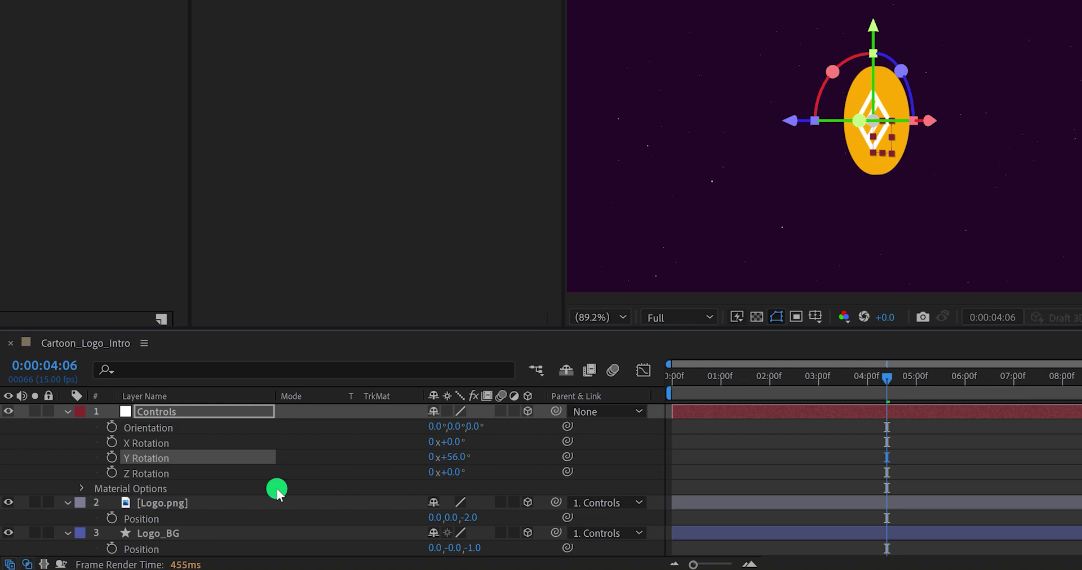
scroll(277, 490, down, 3)
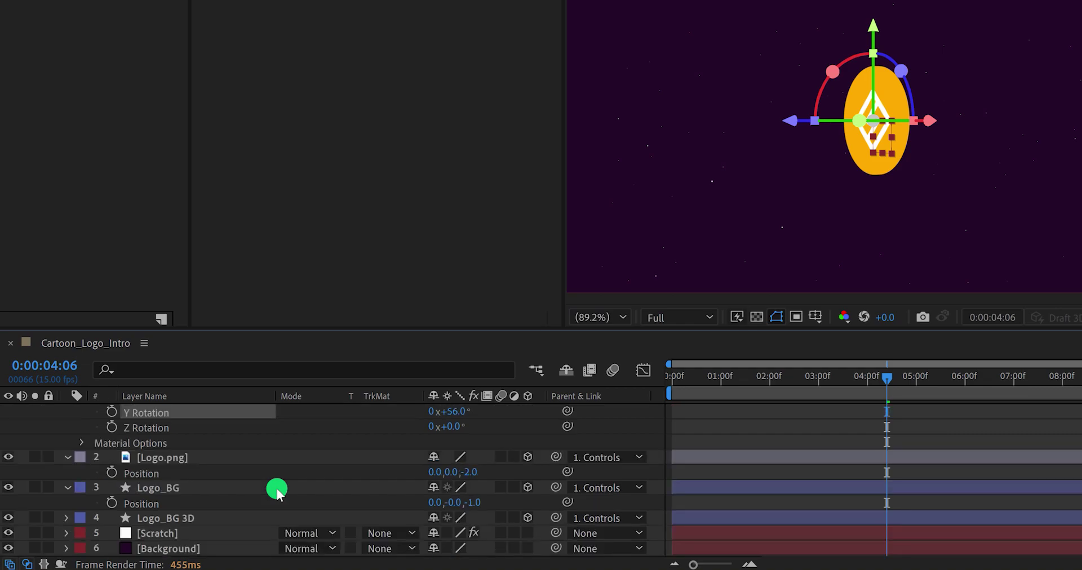
click(202, 518)
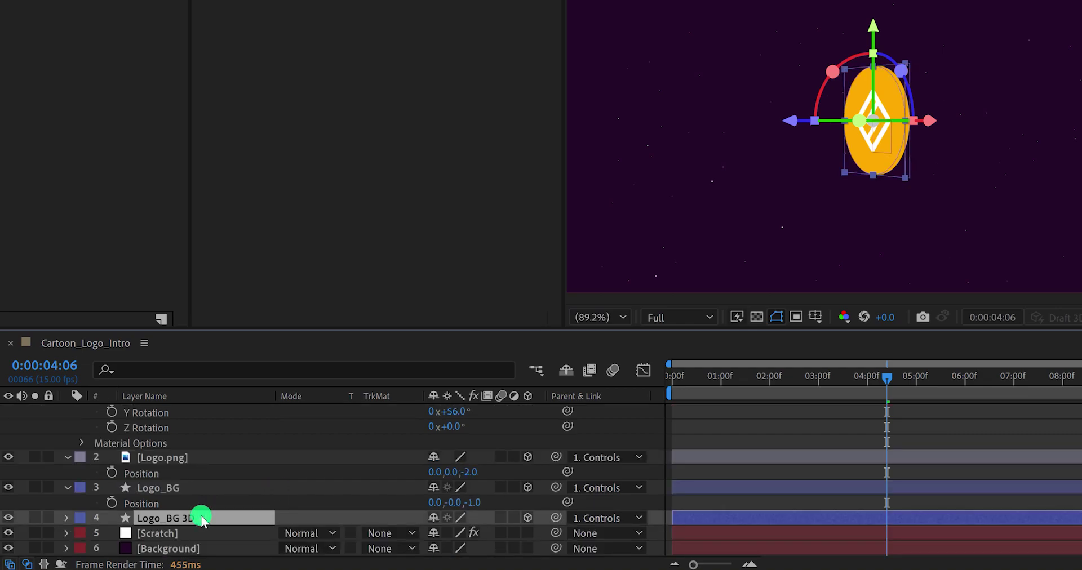
click(66, 518)
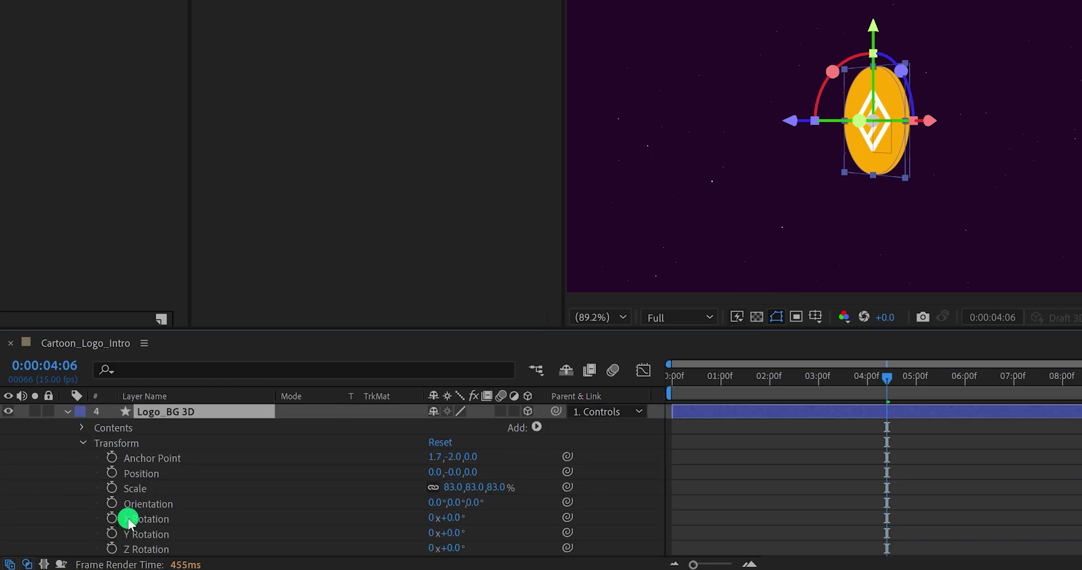
click(83, 443)
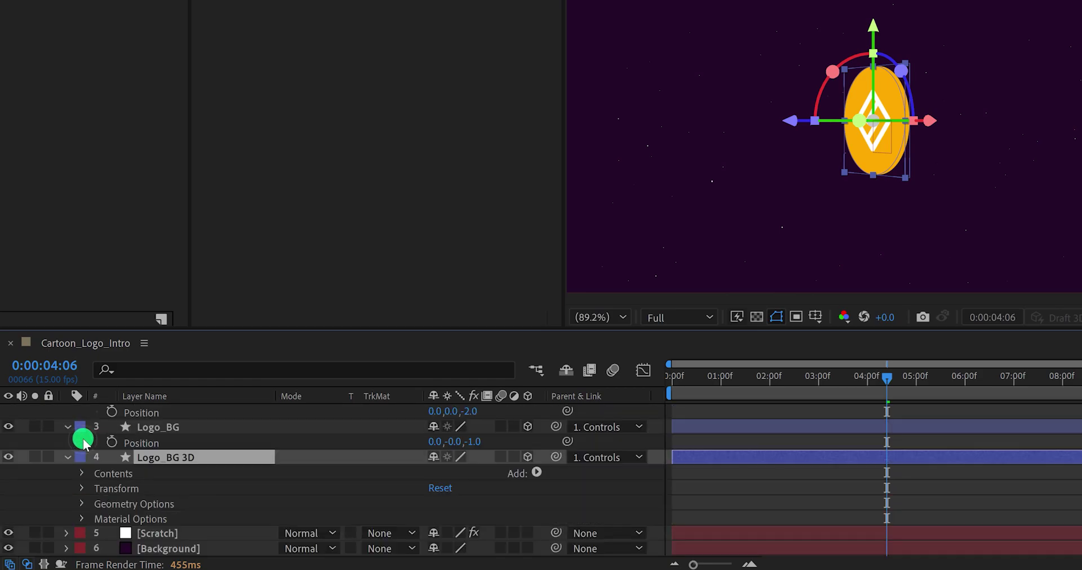
click(82, 502)
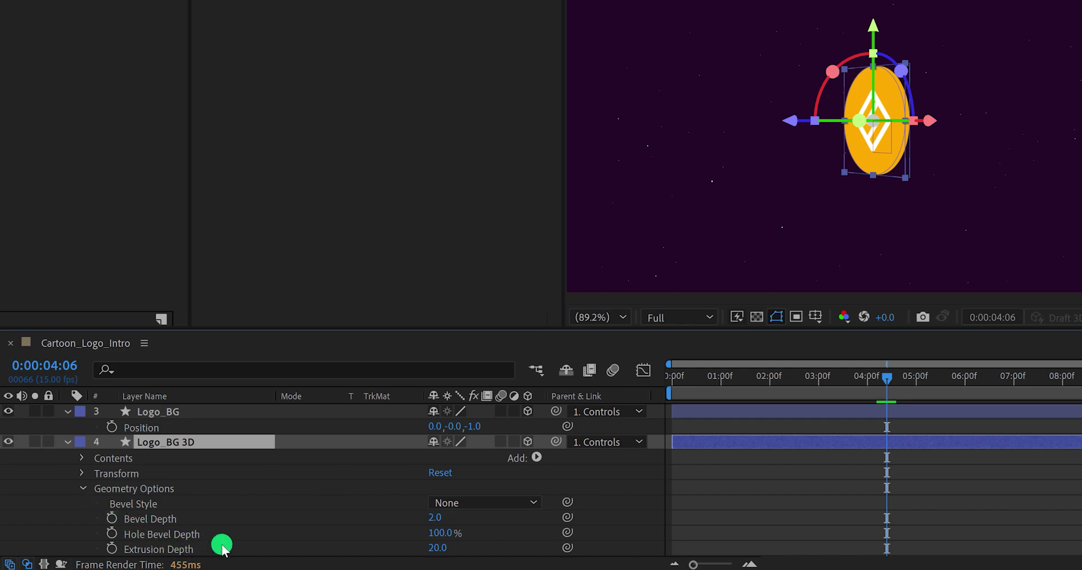
click(437, 548)
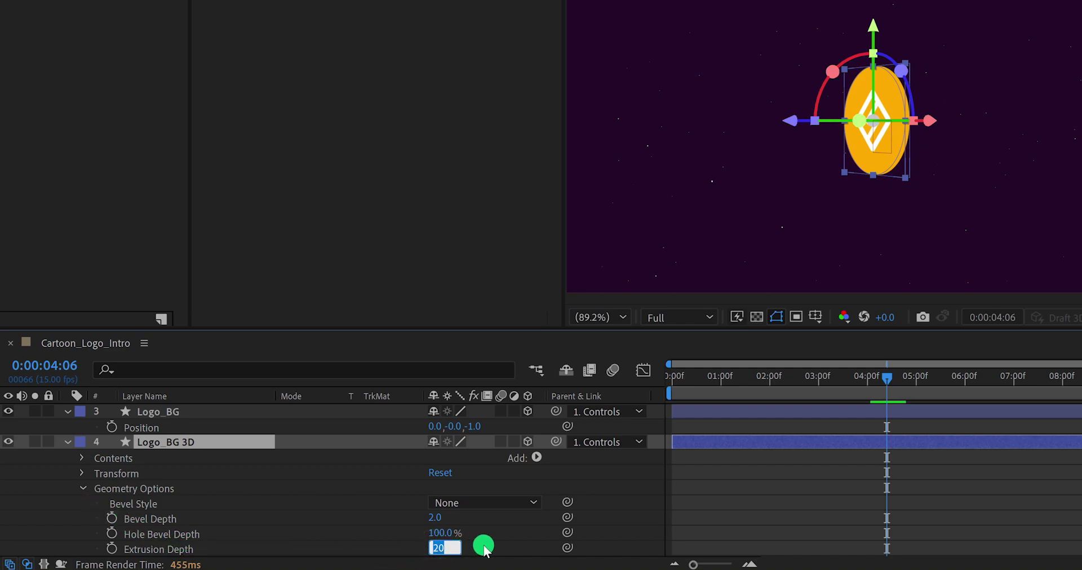
text(50)
key(Return)
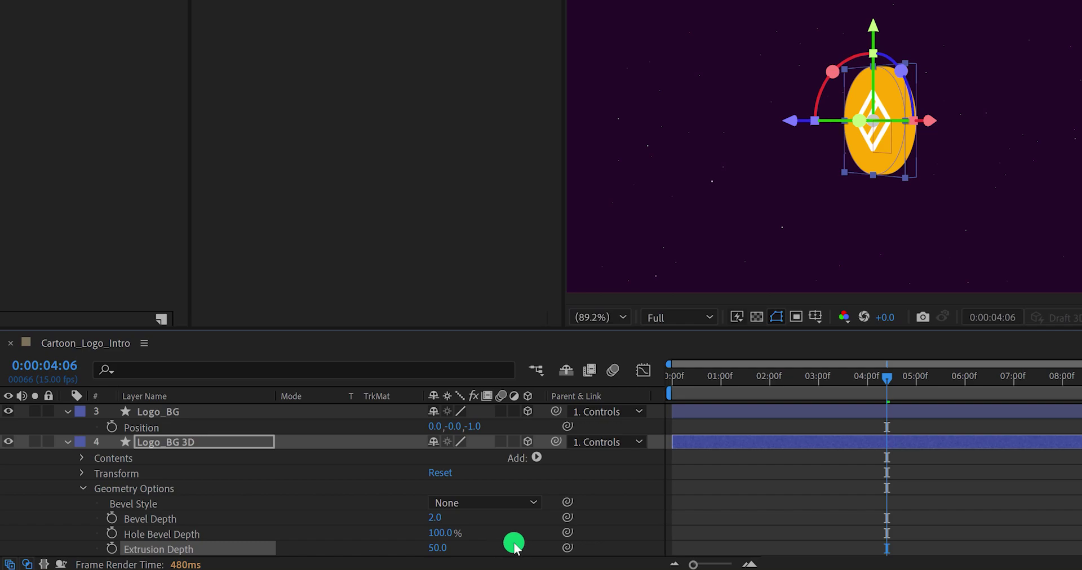
- Return to the start of the composition, set the Controls Y rotation to 0°, and collapse the properties of the three logo layers
drag(758, 379, 659, 377)
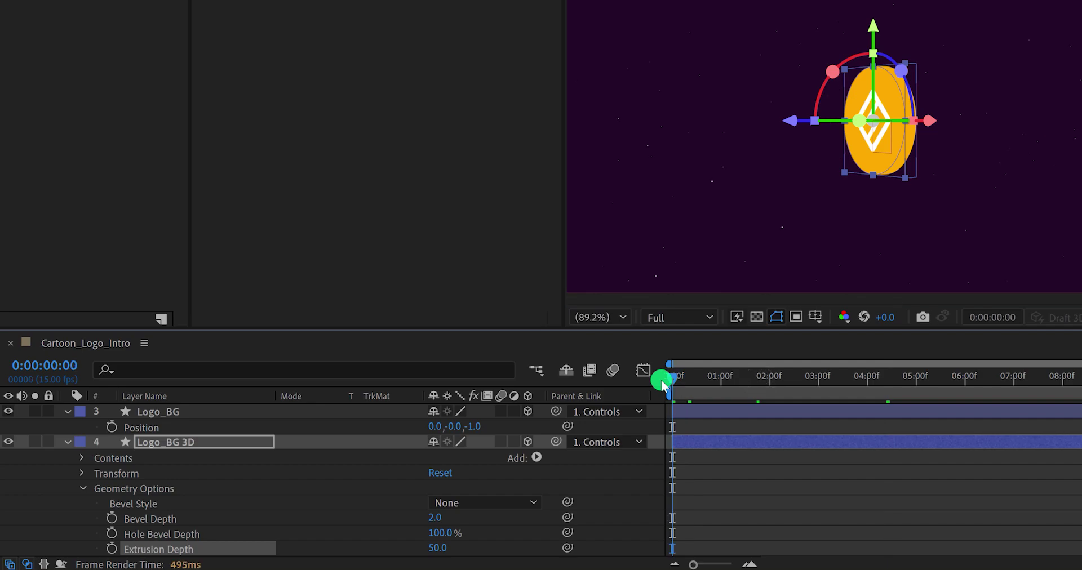
scroll(307, 505, up, 1)
scroll(307, 505, up, 3)
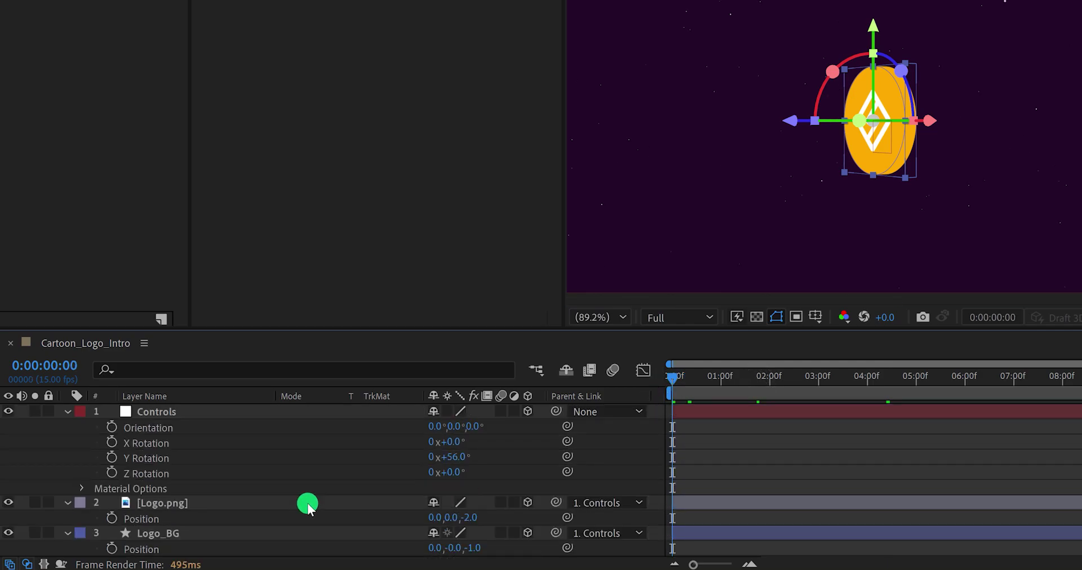
click(192, 412)
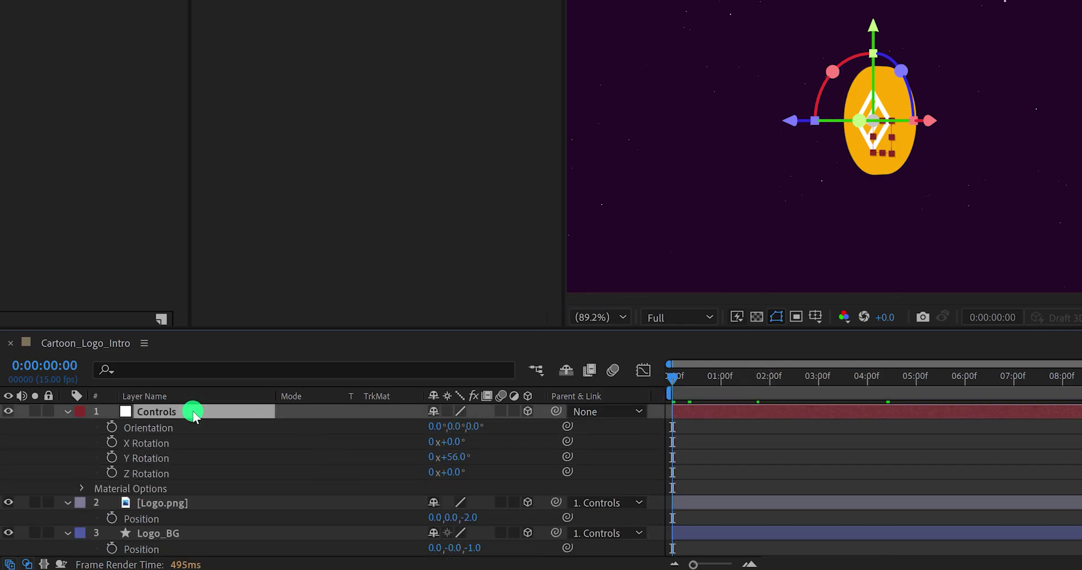
click(461, 458)
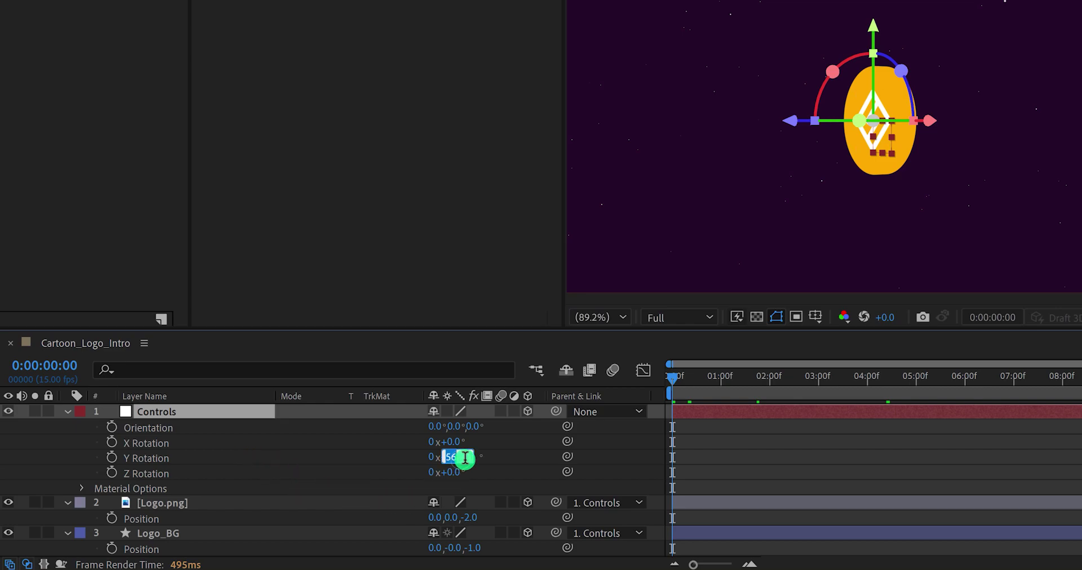
text(0)
key(Return)
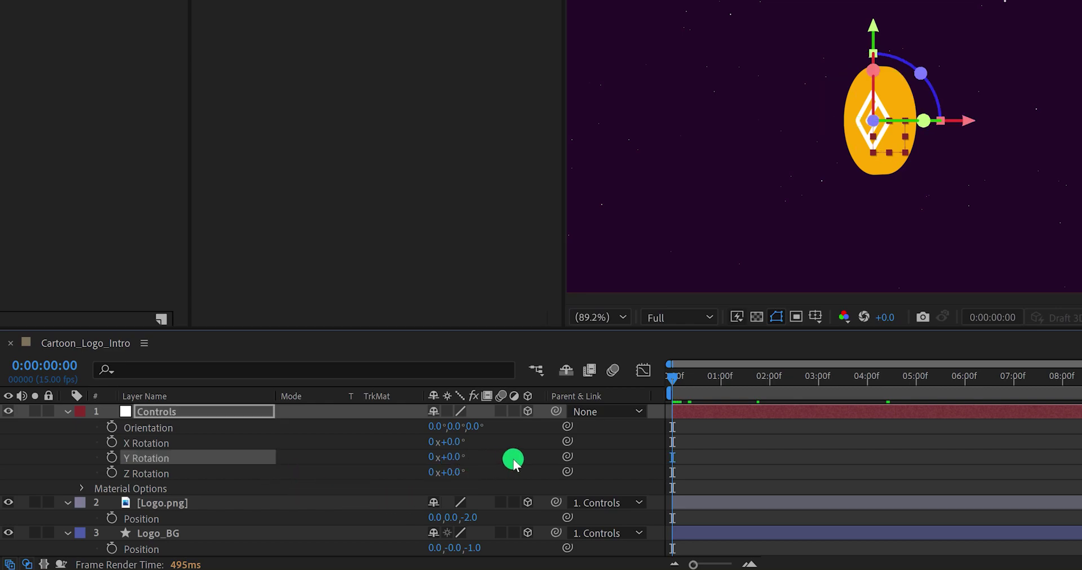
click(67, 503)
click(67, 517)
click(67, 532)
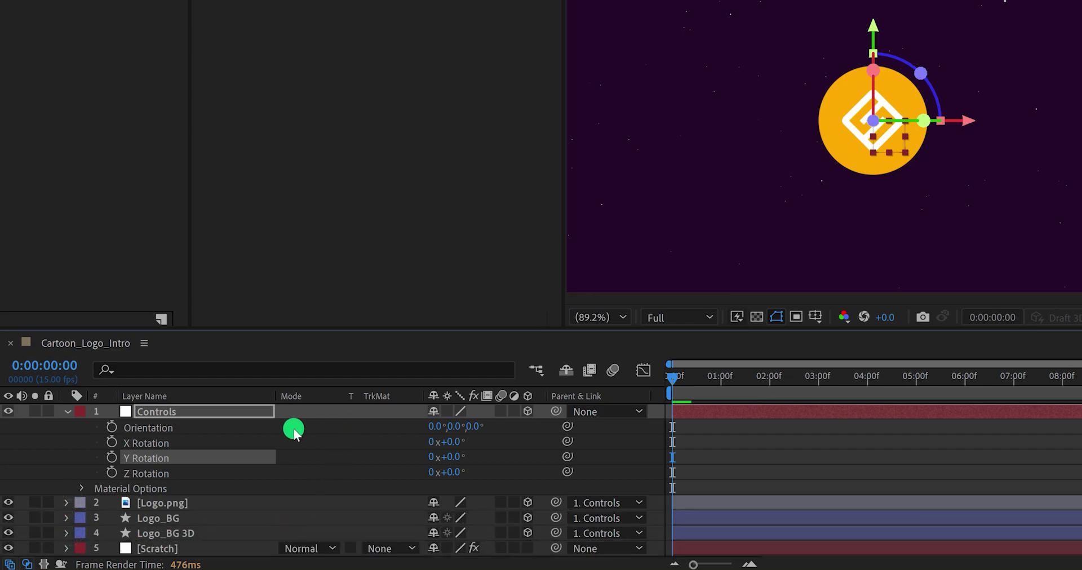
- Animate the Controls position from 960, 1296 at 0:00:00:00 up to 960, 540 at frame 14
click(230, 414)
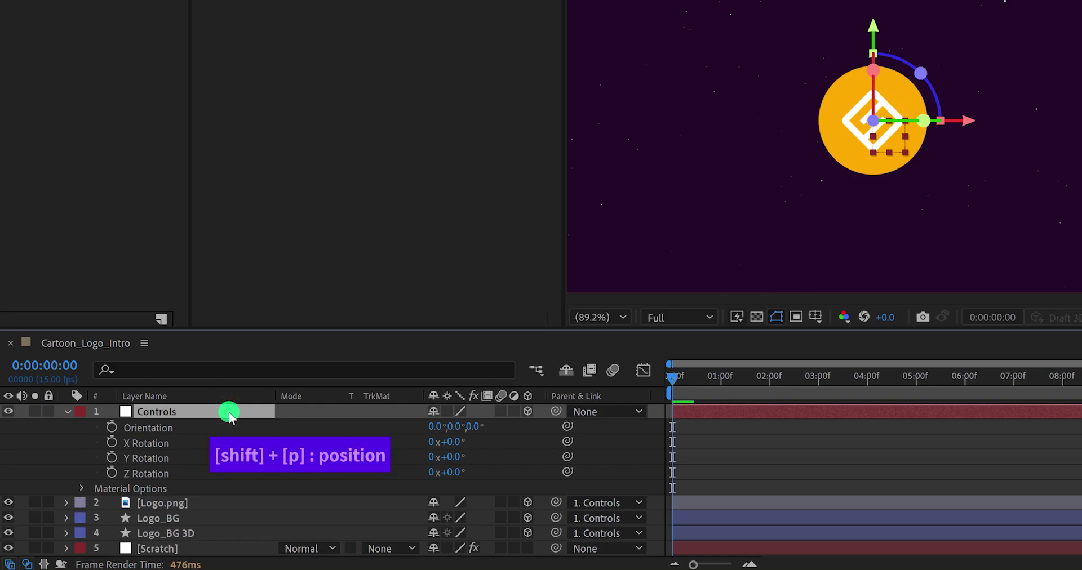
key(shift+p)
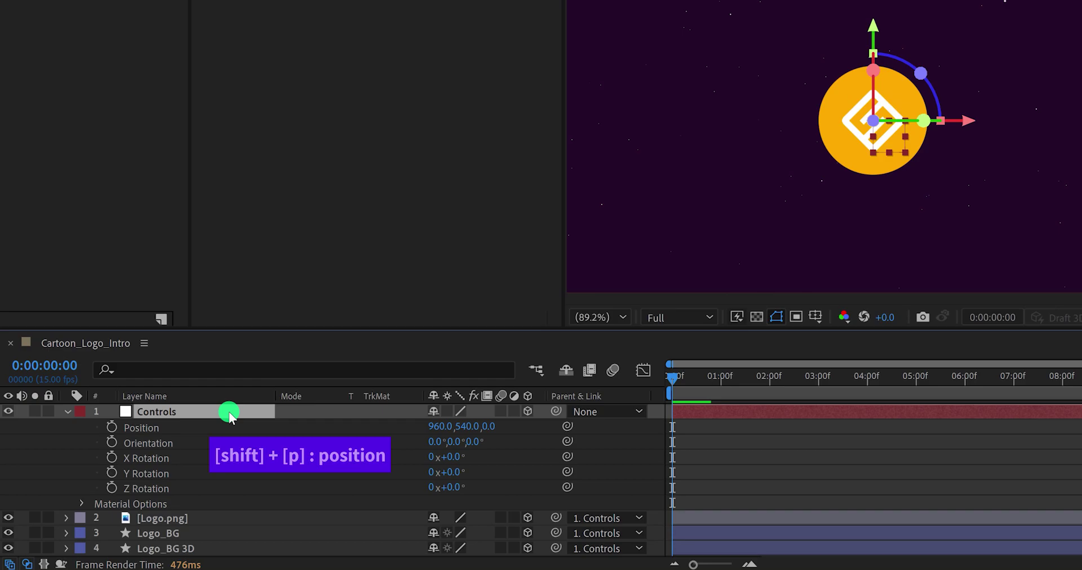
click(112, 428)
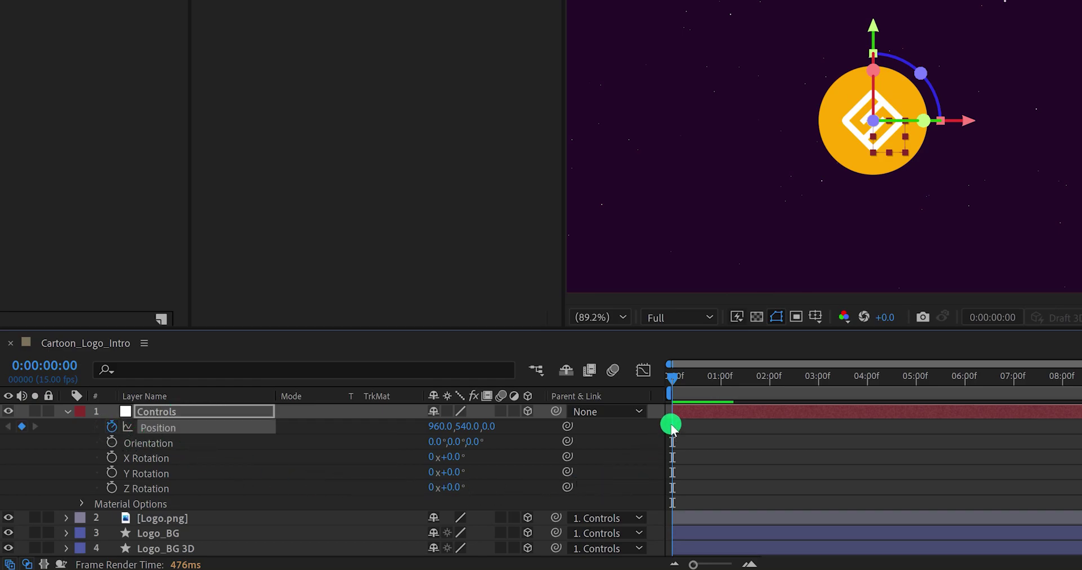
drag(672, 427, 717, 433)
drag(468, 427, 661, 437)
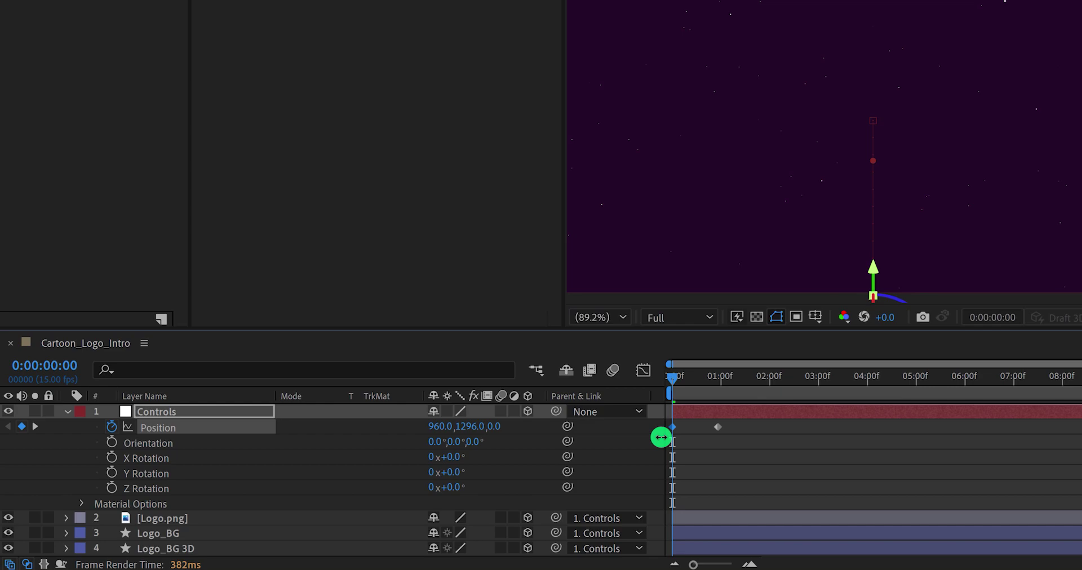
drag(672, 374, 713, 393)
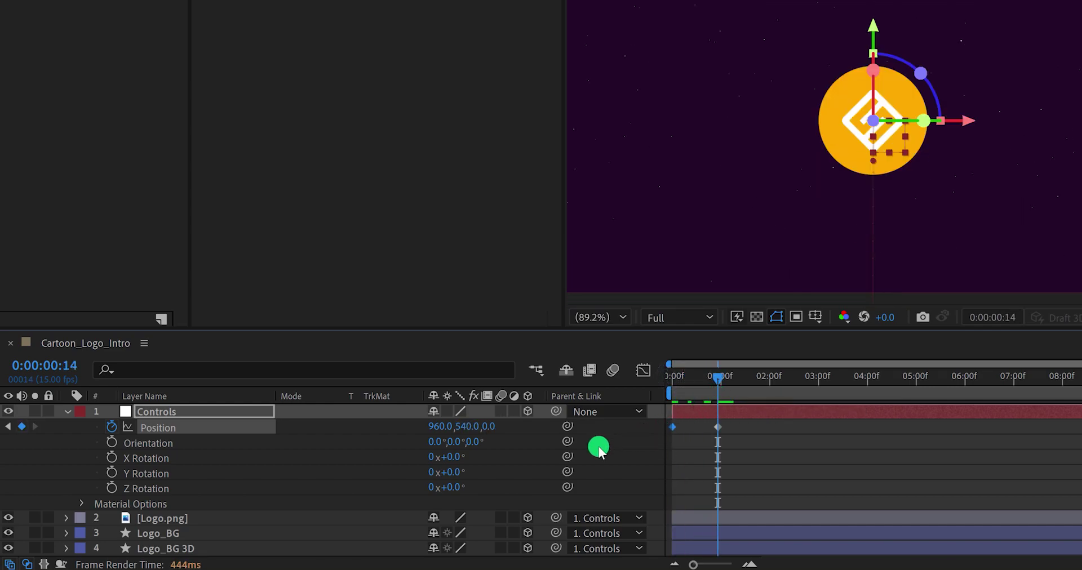
- Add starting keyframes for the Controls layer's Y and Z rotation at 0:00:00:00
click(158, 473)
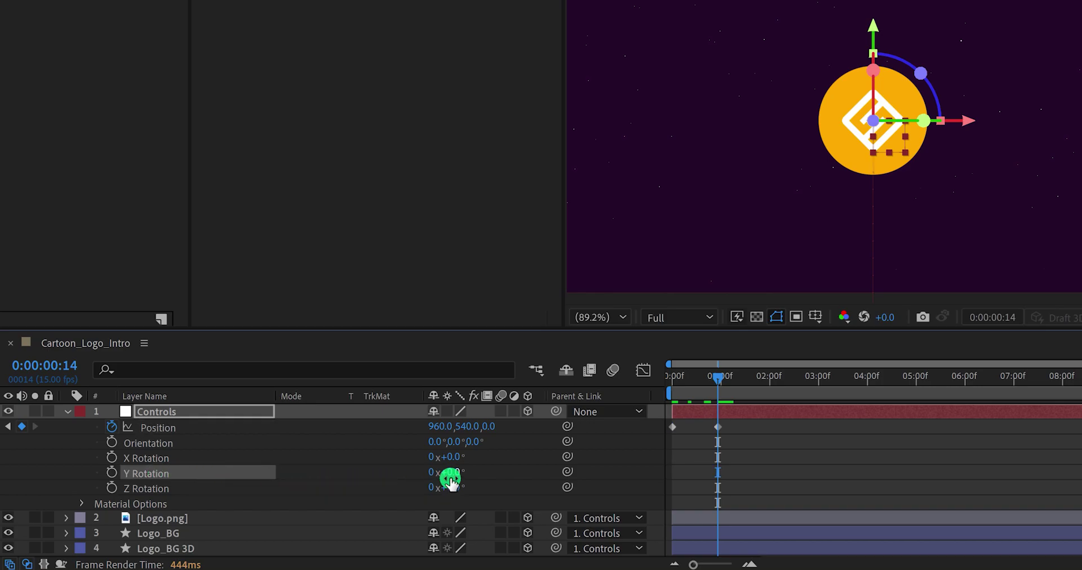
click(665, 377)
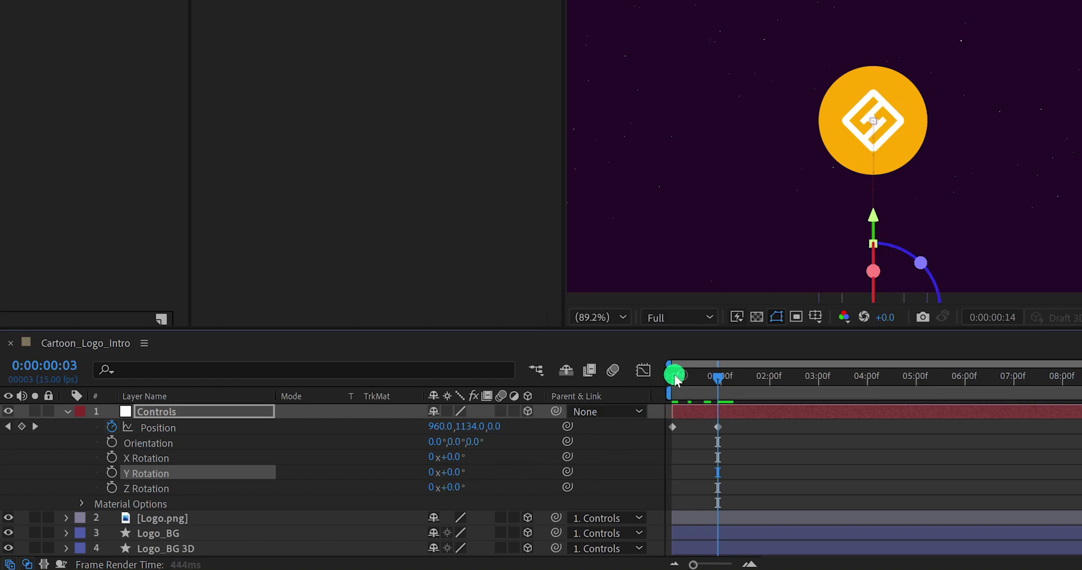
click(111, 472)
click(111, 488)
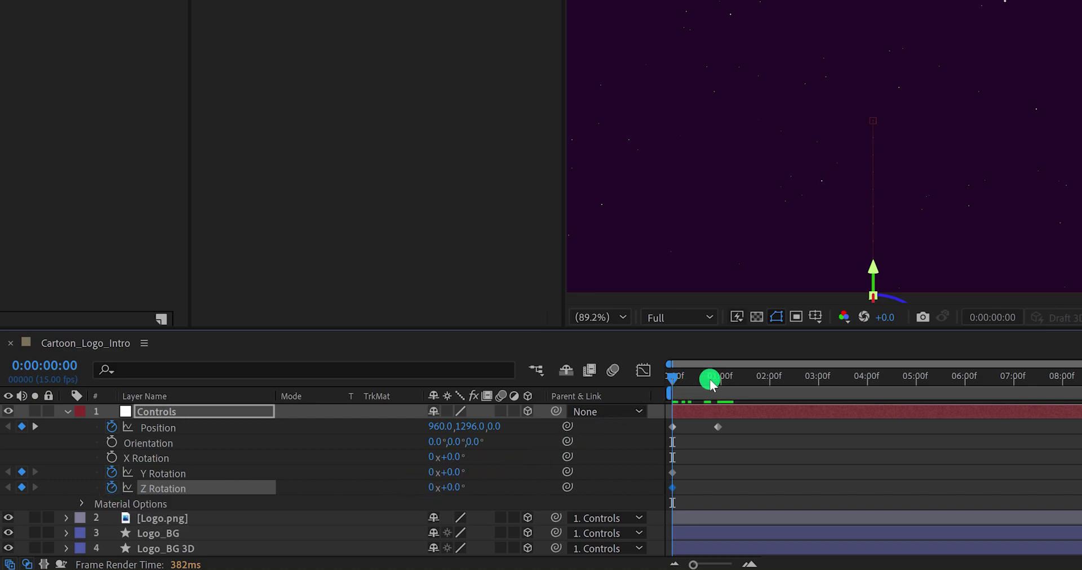
- Keyframe the Controls layer's Y and Z rotation at one full turn each at 0:00:00:14
drag(707, 379, 716, 385)
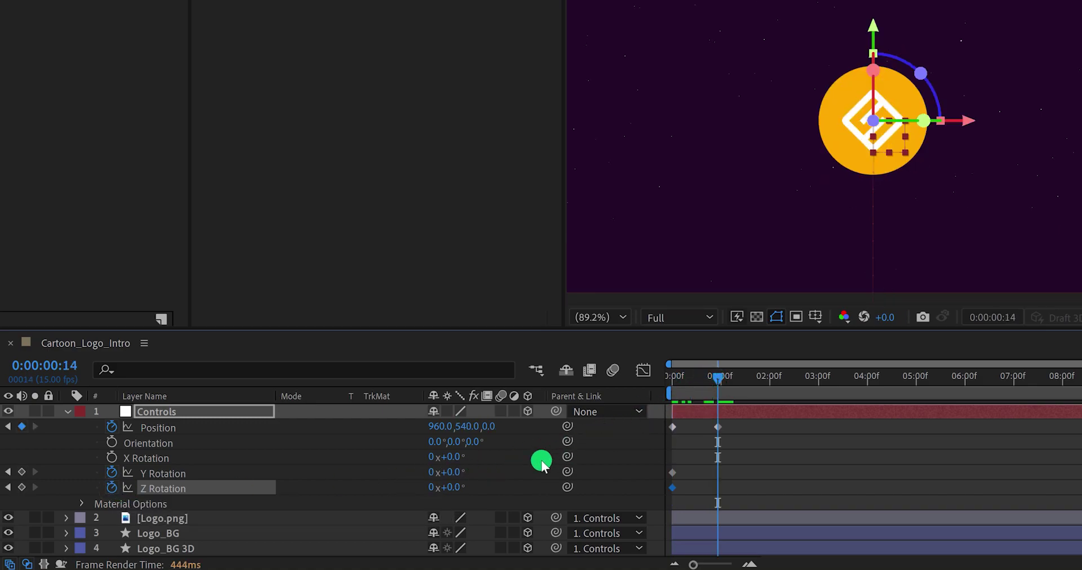
click(431, 475)
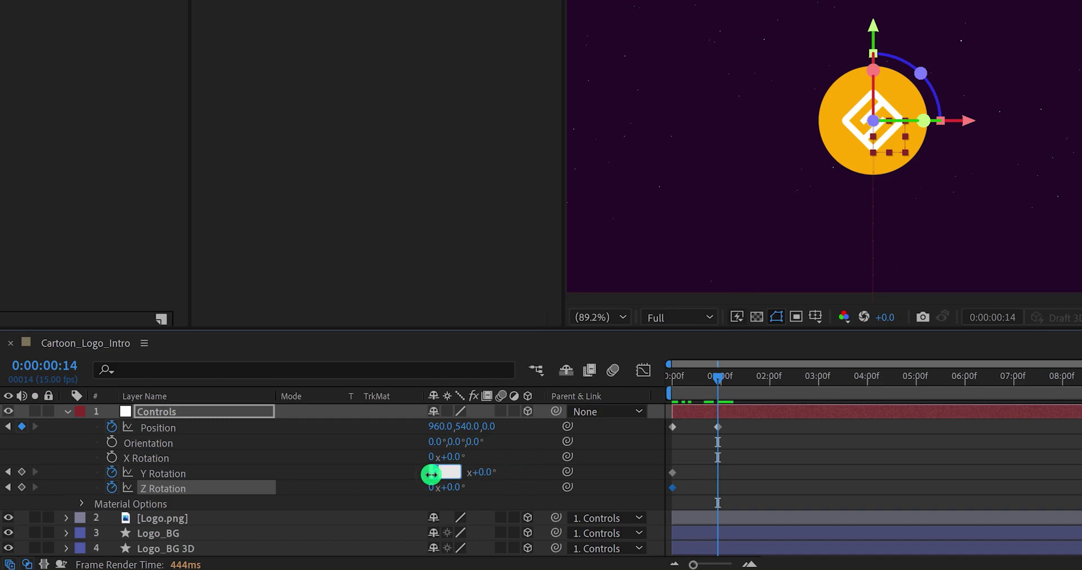
key(Return)
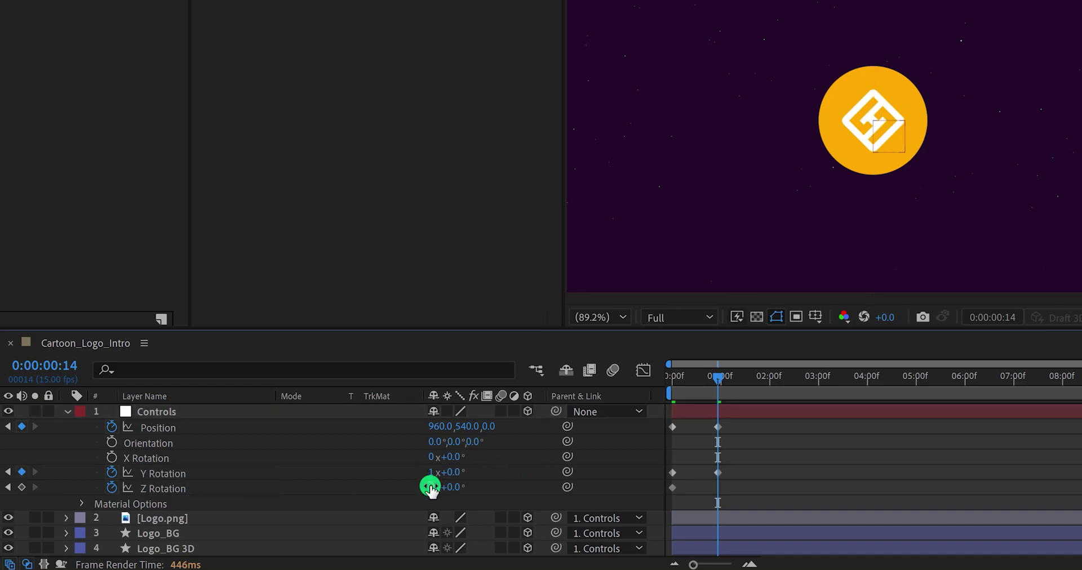
click(431, 487)
key(Return)
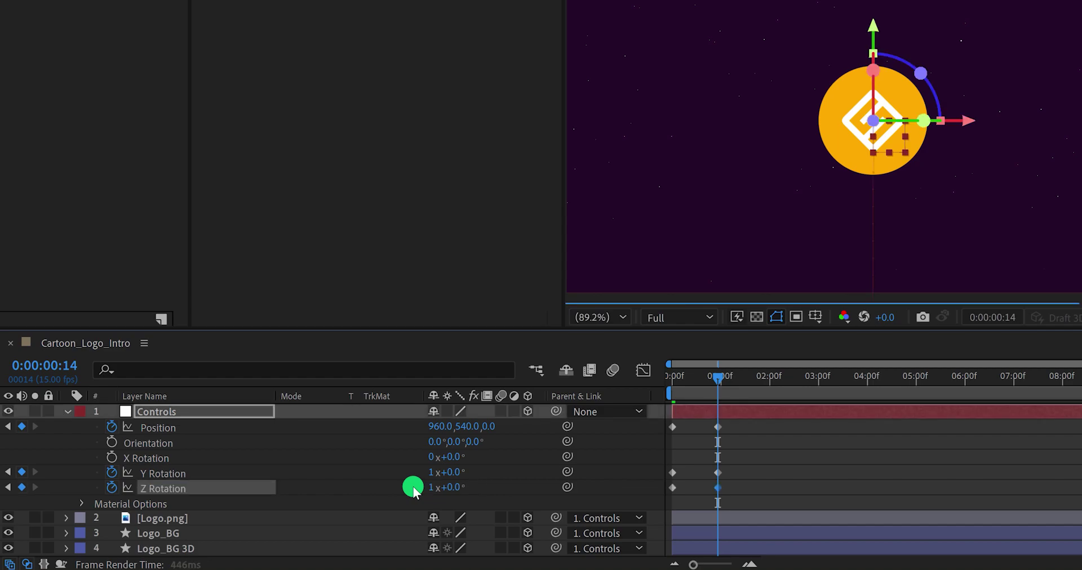
- Preview the coin's rising and spinning animation
key(space)
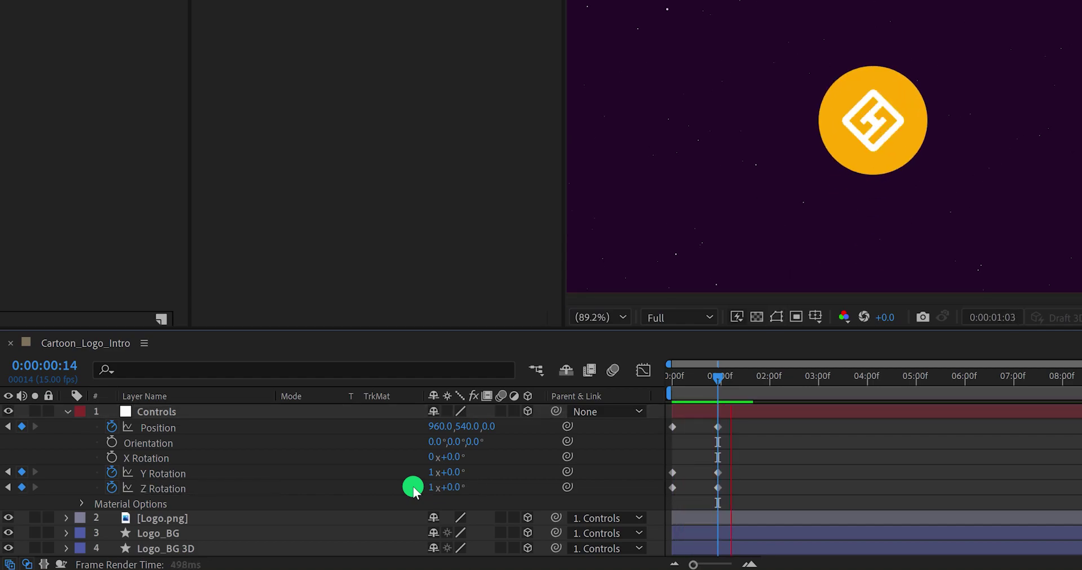
key(space)
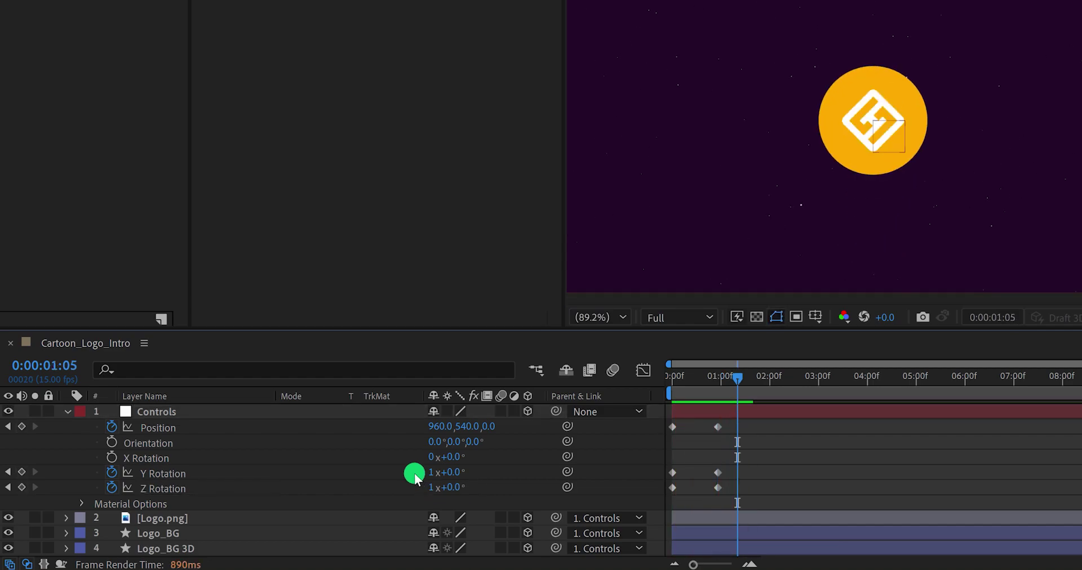
key(space)
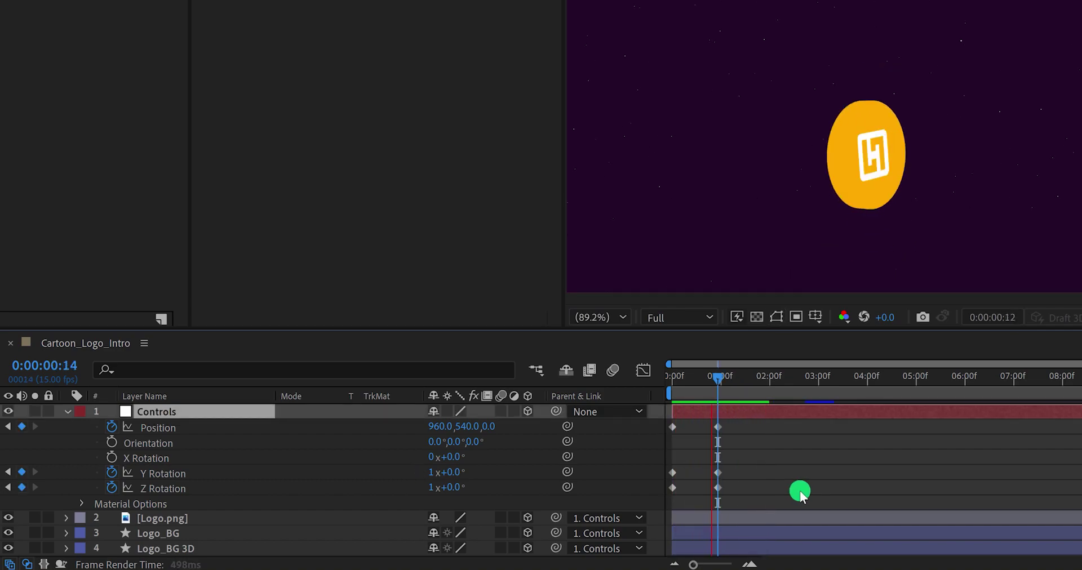
key(space)
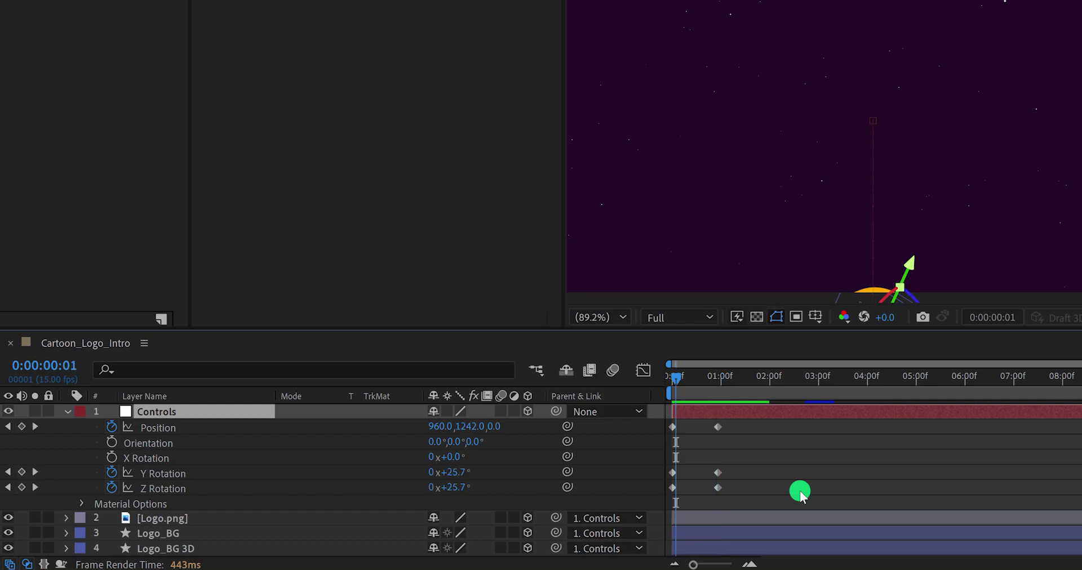
- Move the Controls layer's ending Y and Z Rotation keyframes to 0:00:02:01 and apply Easy Ease to all four rotation keyframes
drag(750, 454, 771, 486)
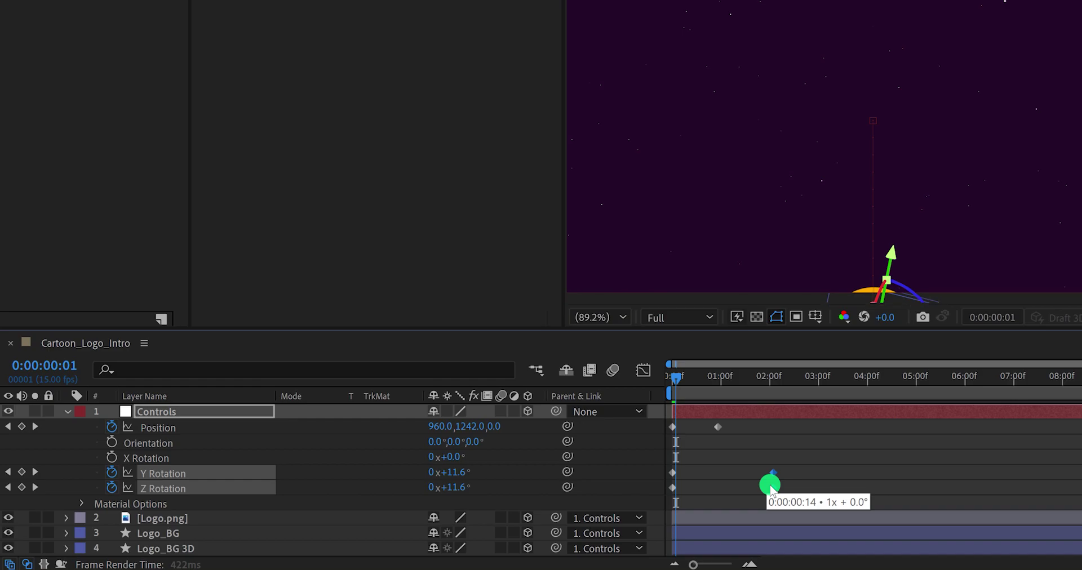
drag(770, 487, 665, 496)
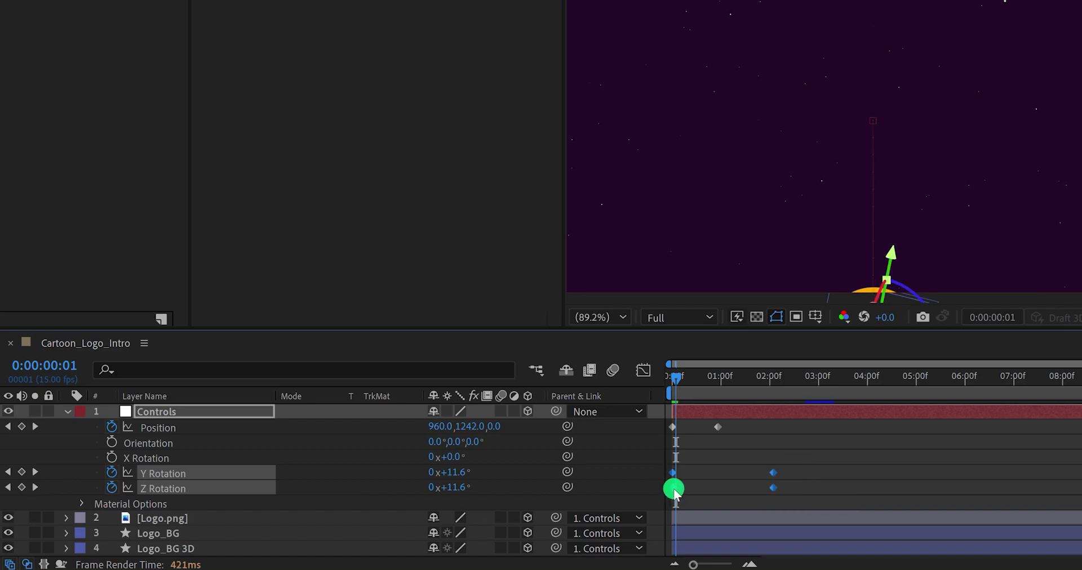
right_click(674, 488)
mouse_move(766, 479)
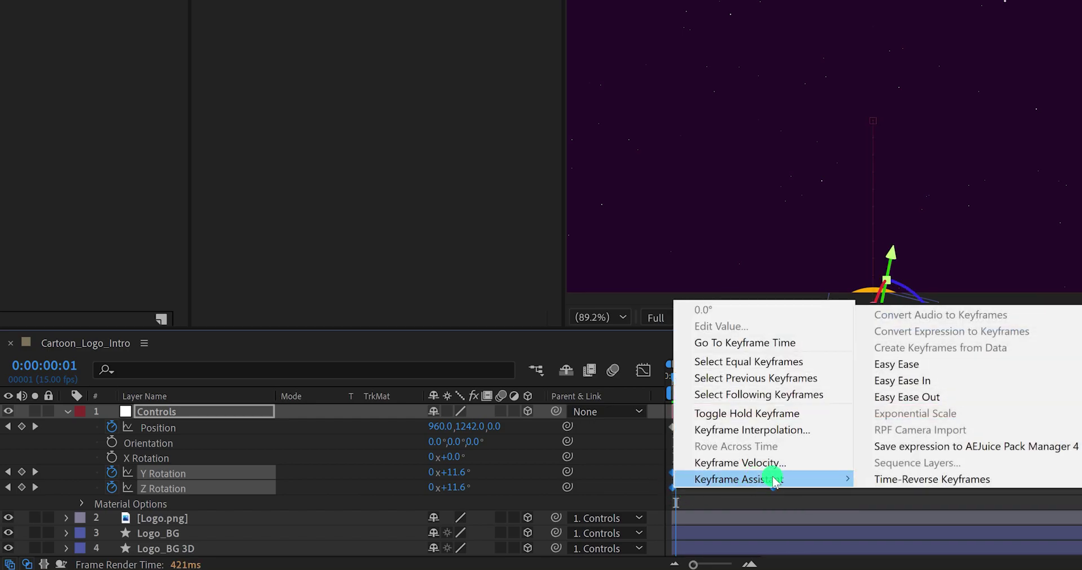
click(938, 366)
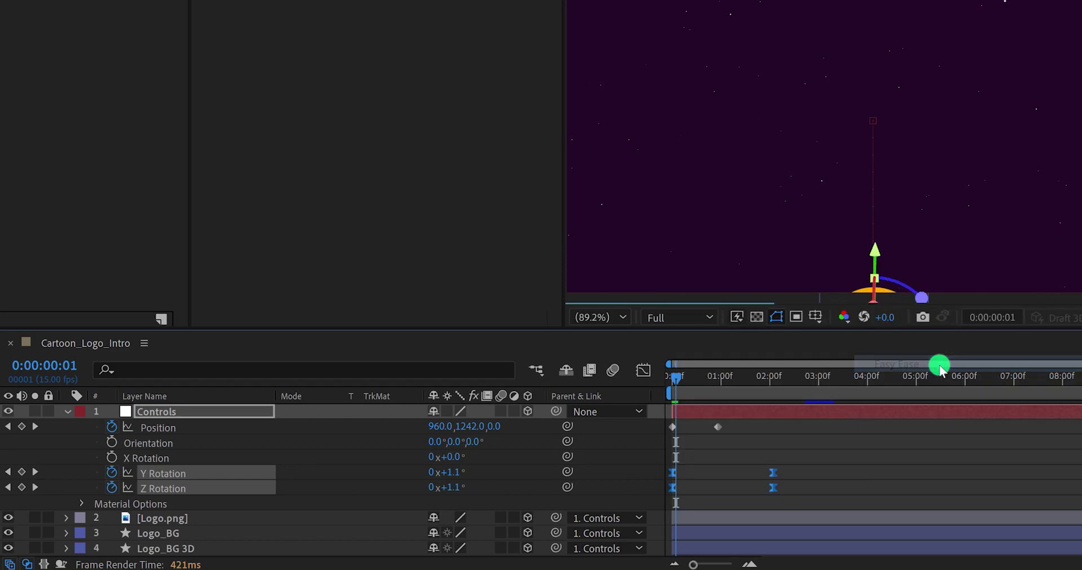
- Reshape the Y and Z Rotation speed graph into a narrow, sharp peak near the one-second mark
click(646, 373)
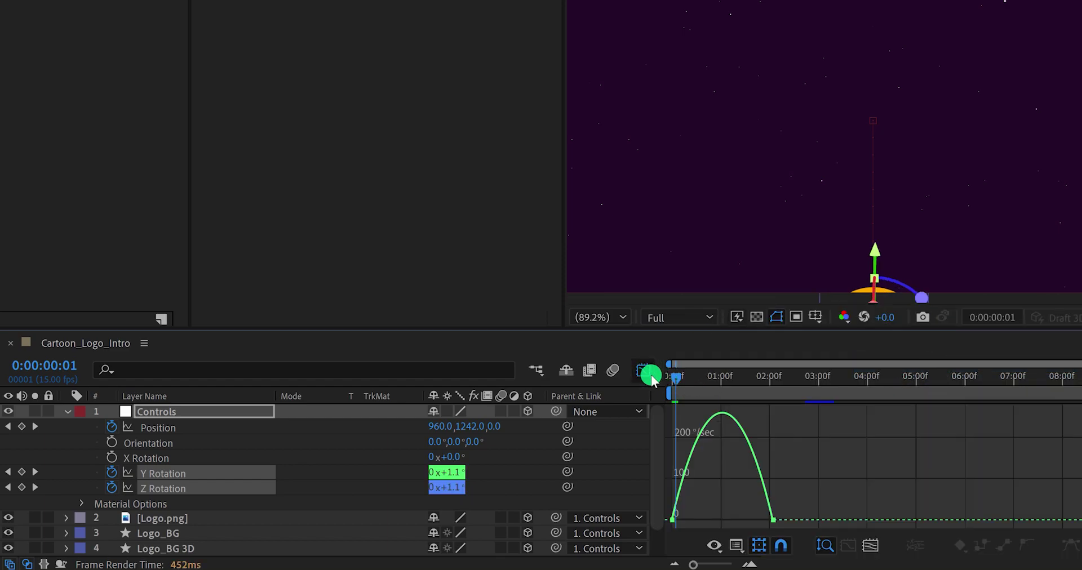
right_click(719, 445)
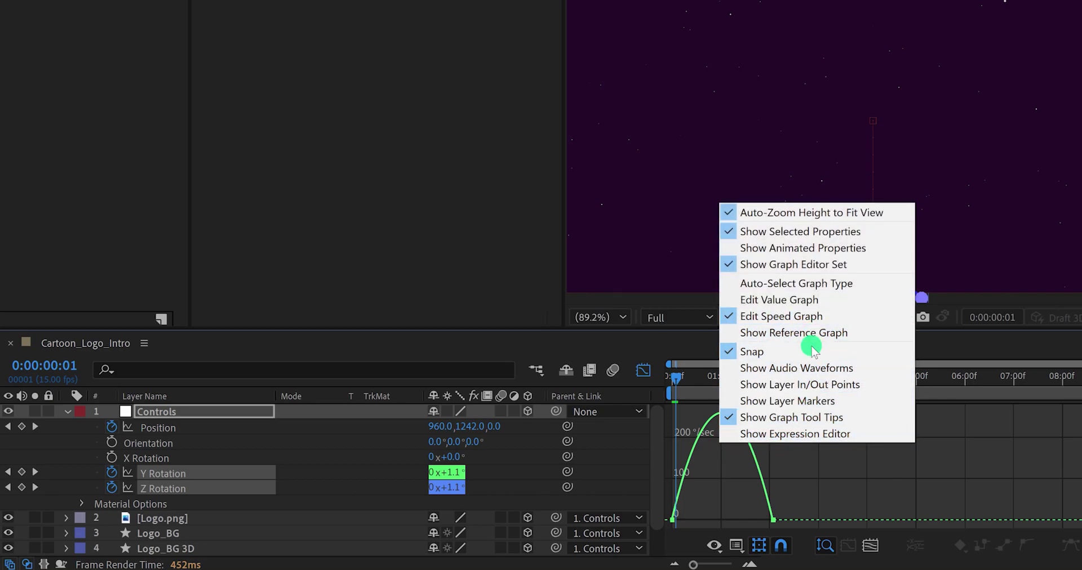
click(786, 502)
drag(790, 500, 712, 517)
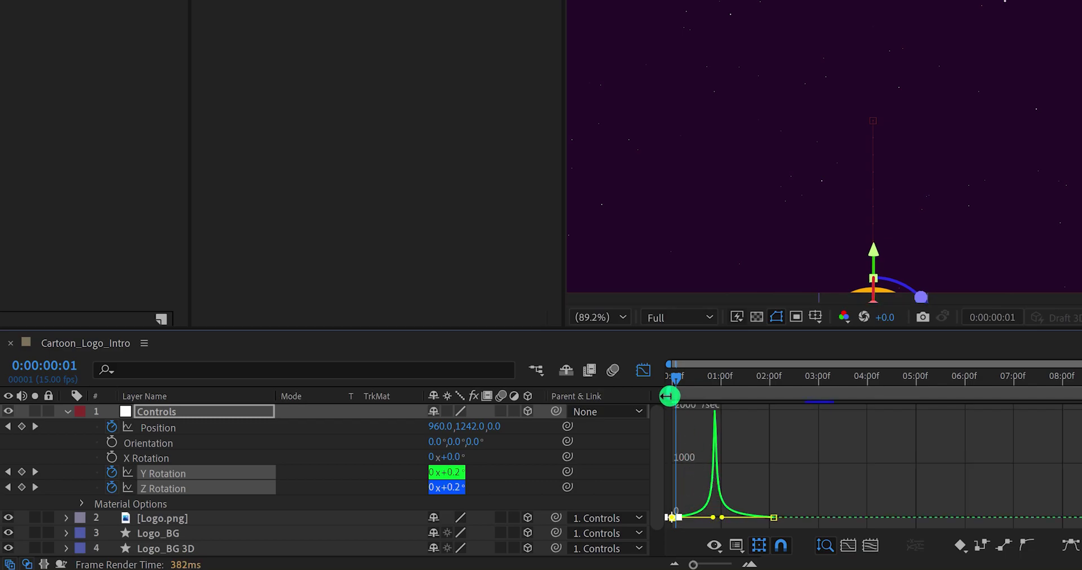
- Apply Easy Ease to both Controls Position keyframes and pull their speed curve into a sharp central peak
click(195, 427)
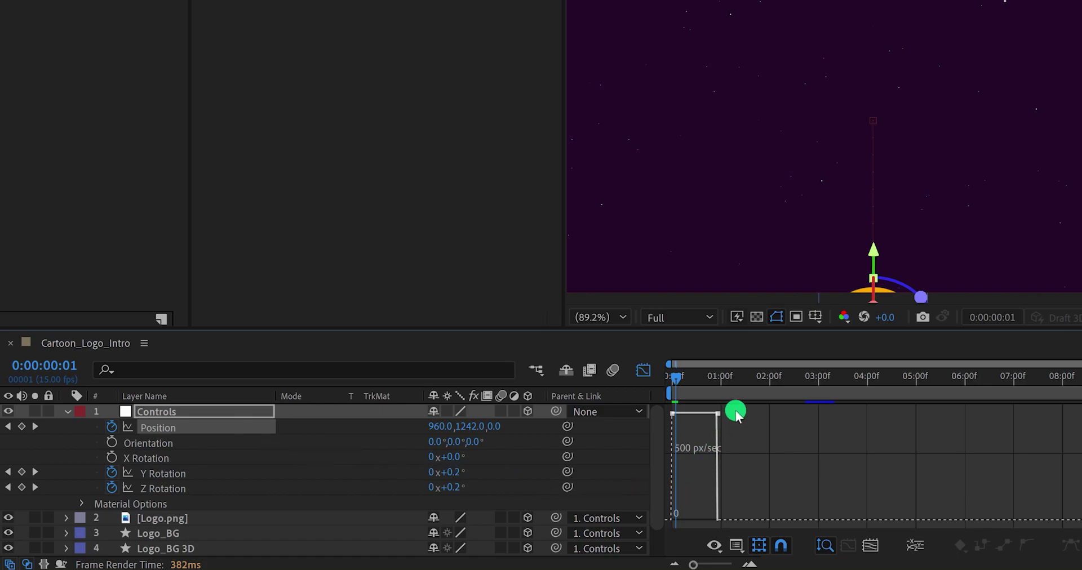
drag(736, 411, 652, 426)
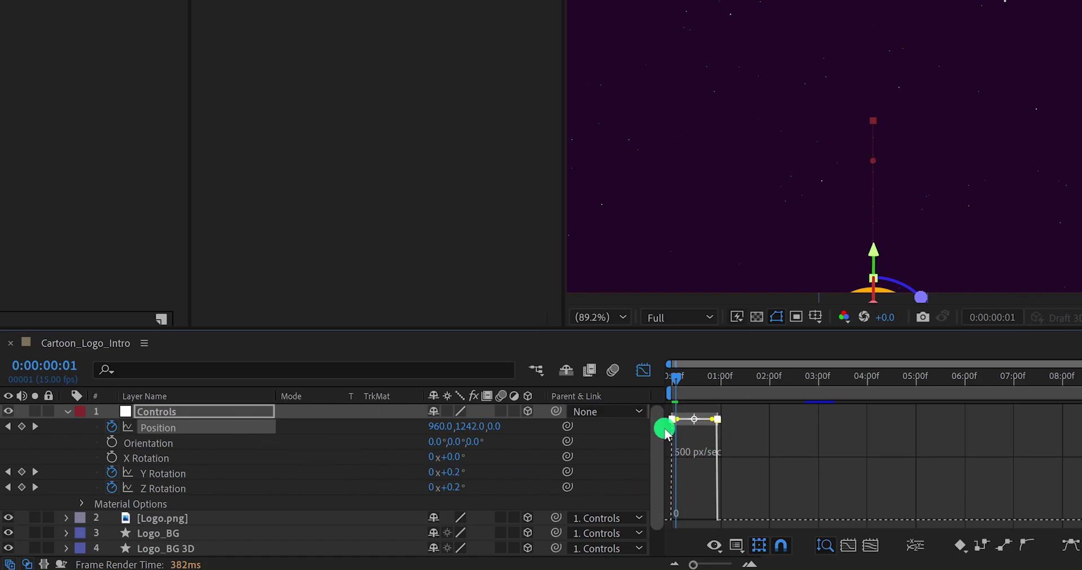
right_click(673, 419)
mouse_move(744, 412)
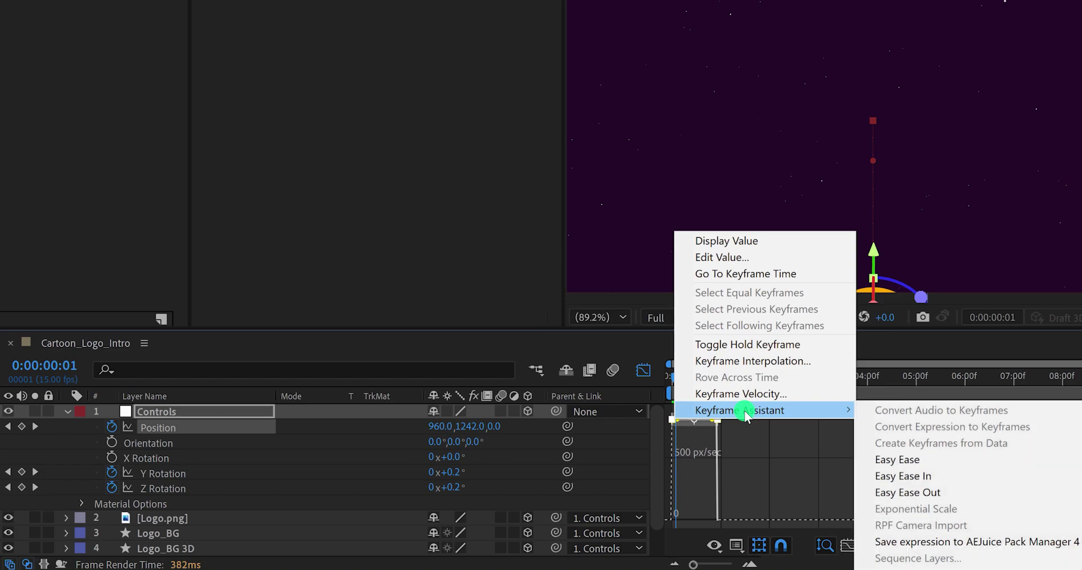
click(890, 460)
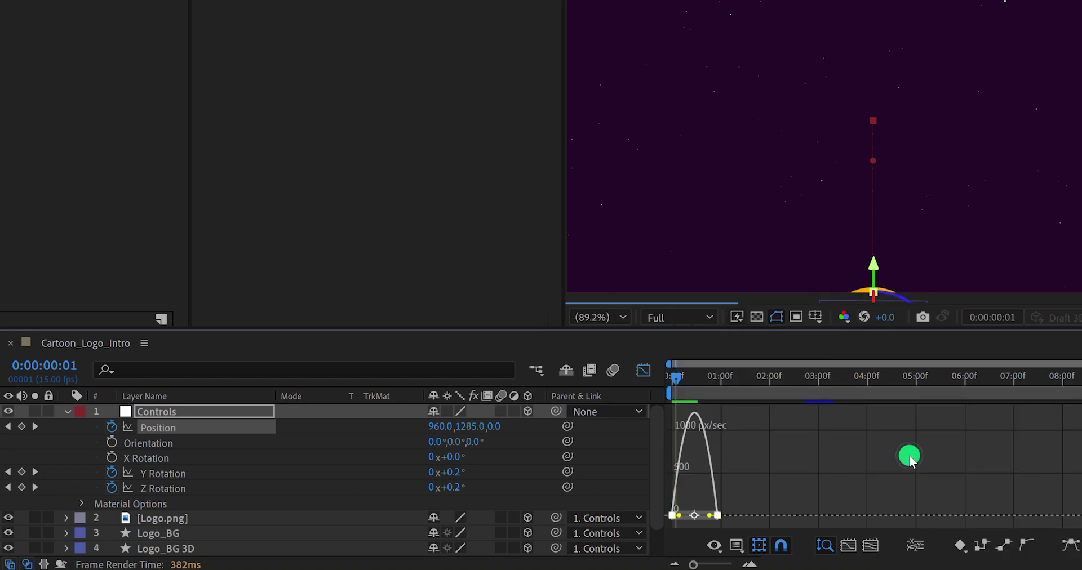
drag(700, 512, 648, 379)
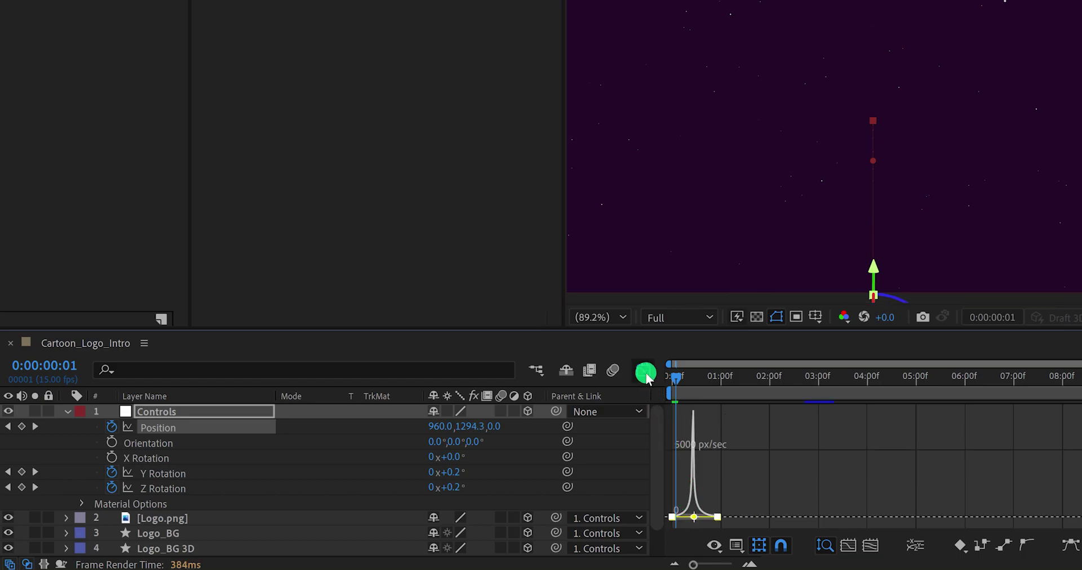
click(646, 373)
click(725, 454)
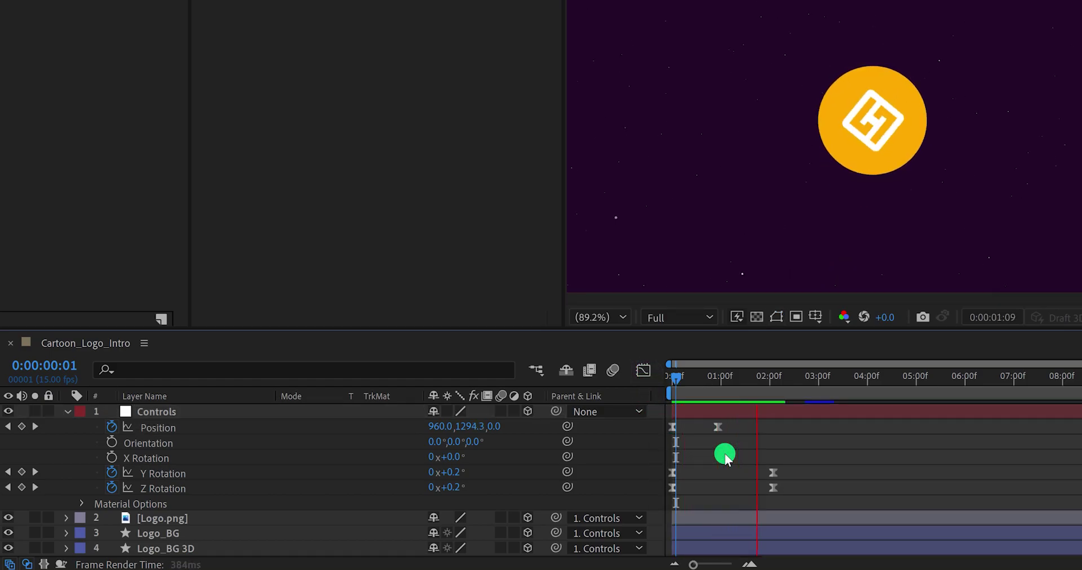
- Keyframe the Controls layer's X Rotation at 0° at 0:00:00:00 and at one full turn at 0:00:02:01
click(670, 377)
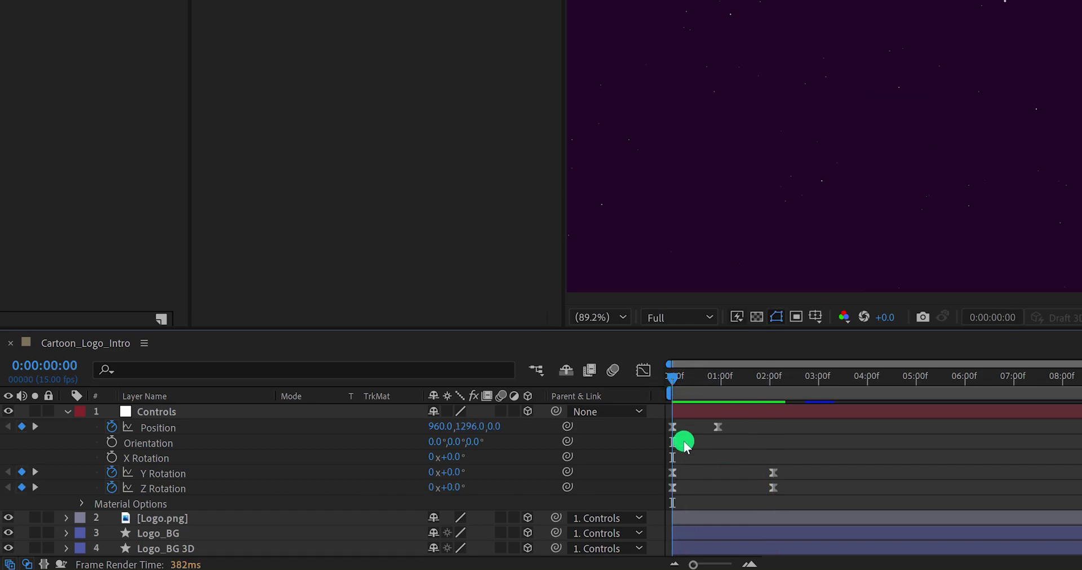
click(111, 457)
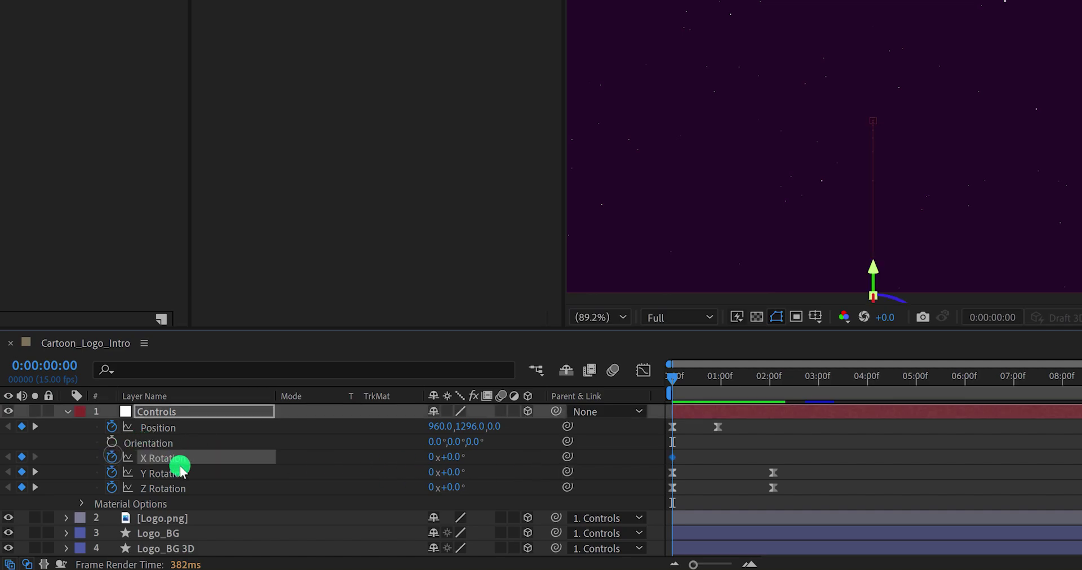
click(772, 381)
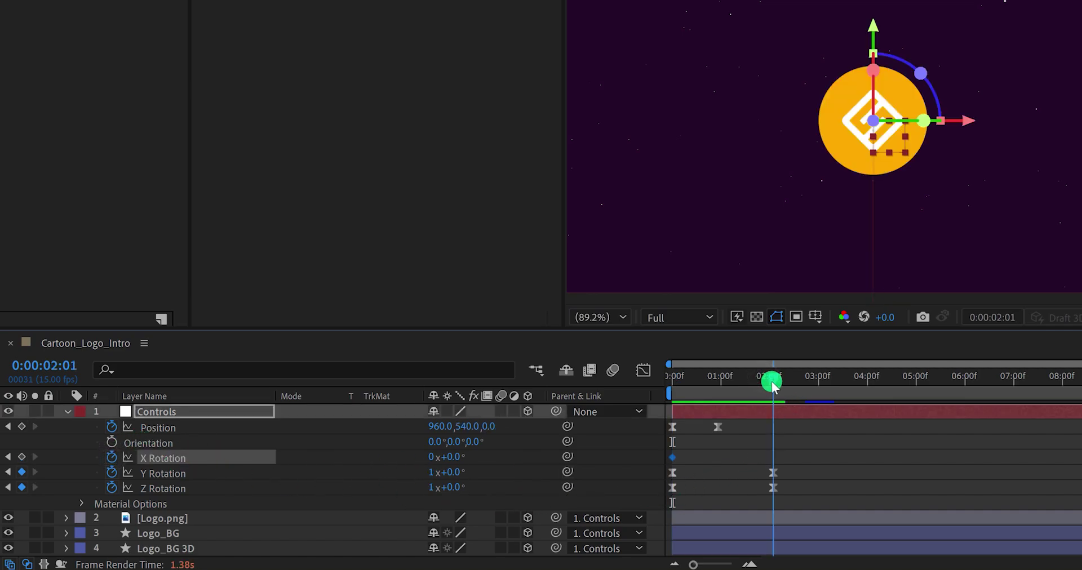
click(430, 457)
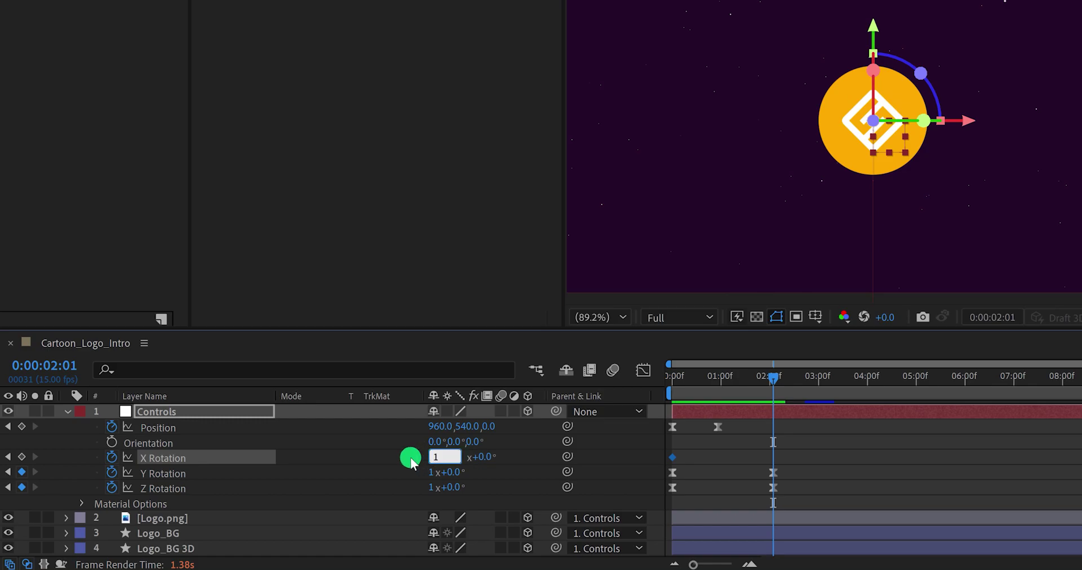
text(1)
key(Return)
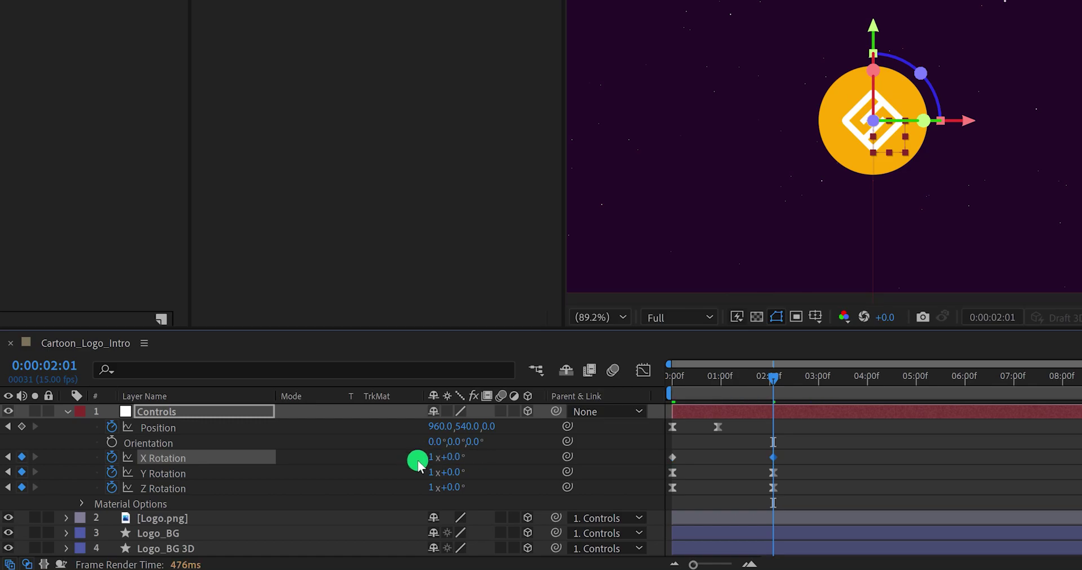
- Apply Easy Ease to both X Rotation keyframes and steepen their speed curve, then preview the spin
drag(785, 451, 666, 462)
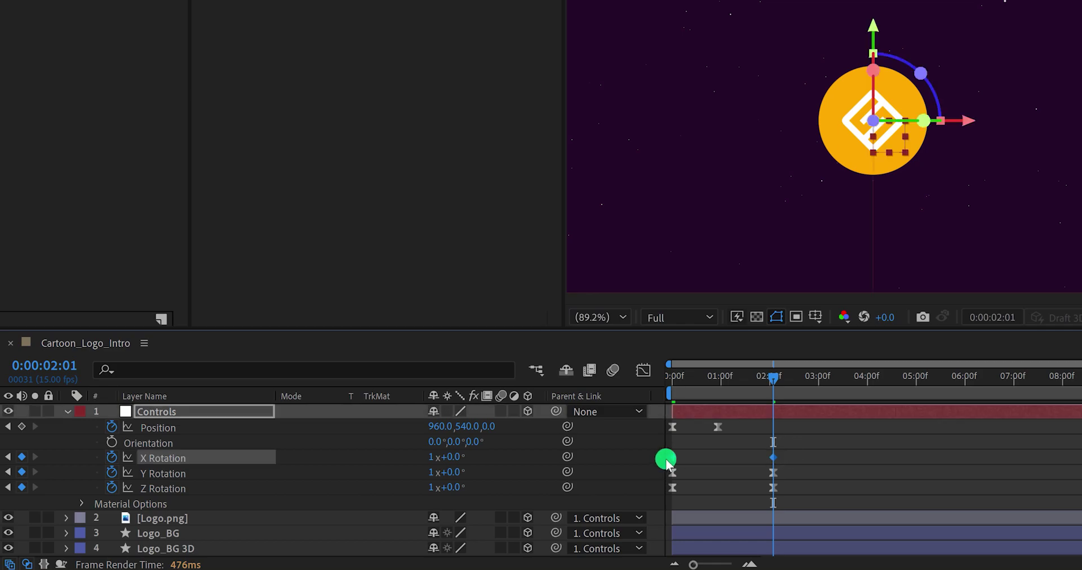
right_click(667, 462)
mouse_move(738, 450)
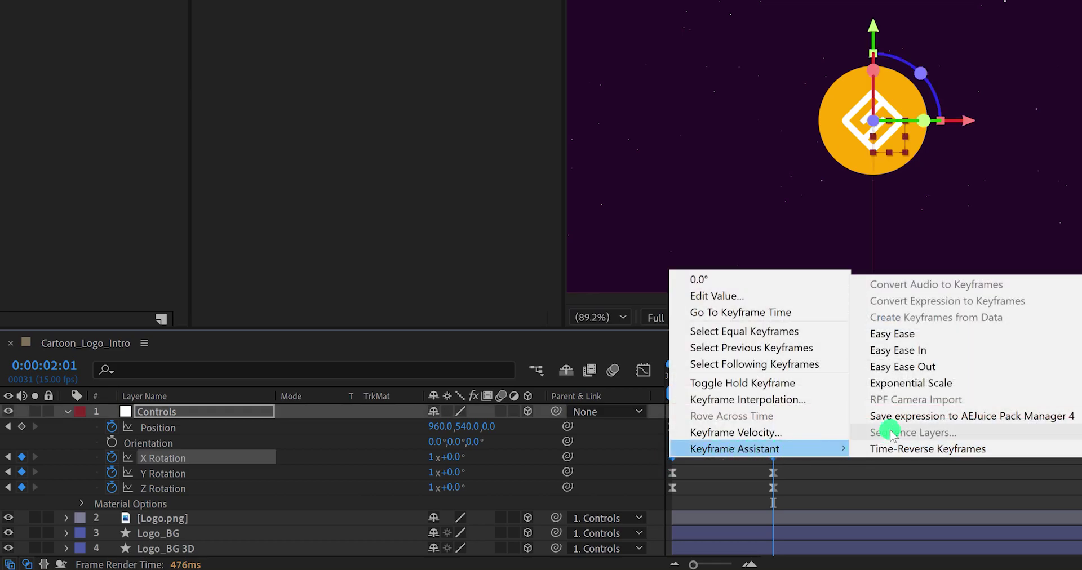
click(918, 335)
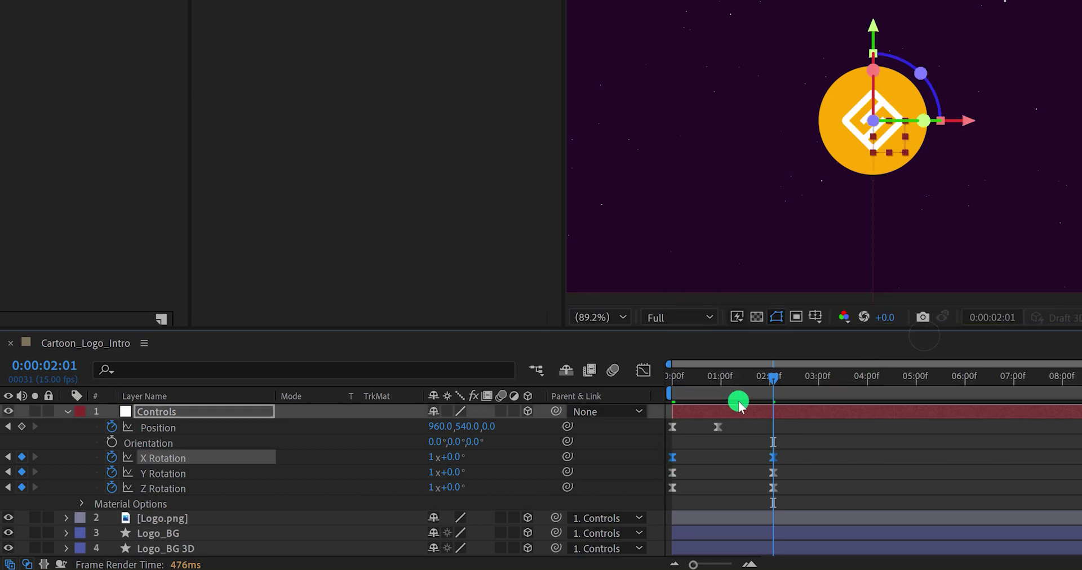
click(642, 372)
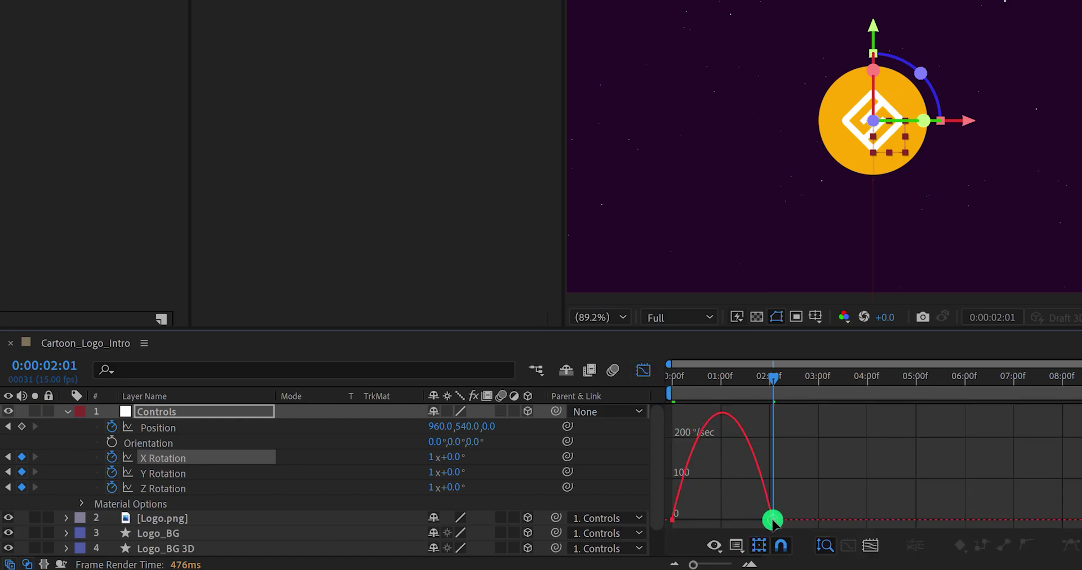
drag(774, 522, 714, 520)
click(644, 370)
click(708, 454)
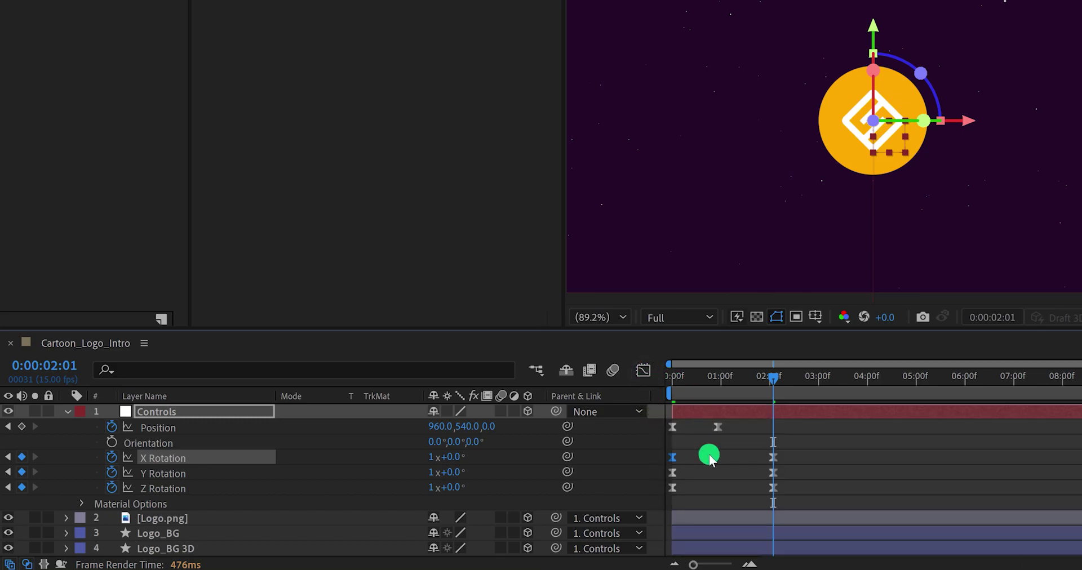
key(space)
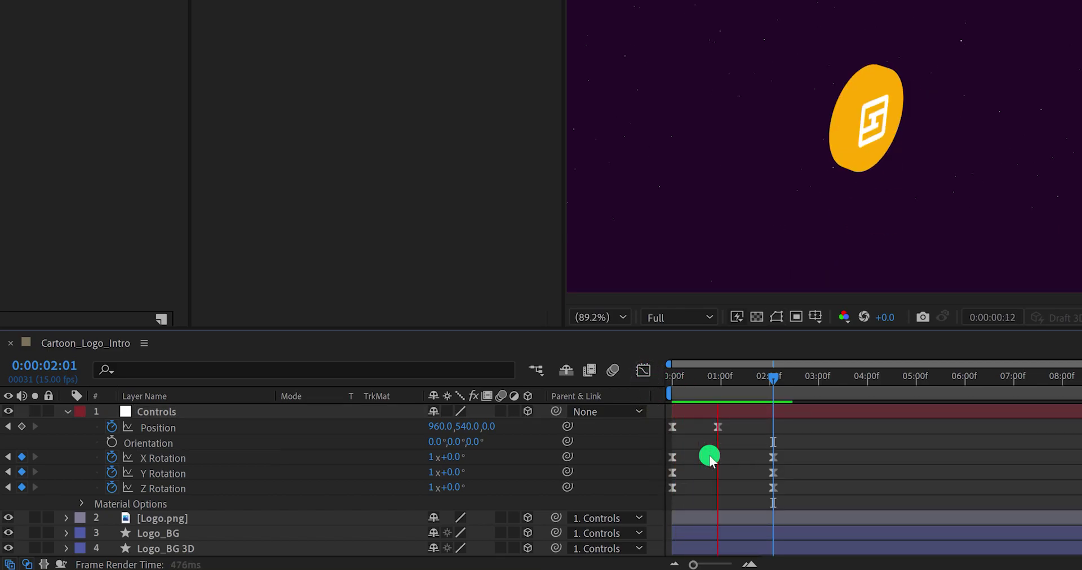
- Set the Controls layer's starting X Rotation keyframe at 0:00:00:00 to 180° and preview the coin animation
drag(758, 375, 671, 391)
drag(671, 457, 471, 460)
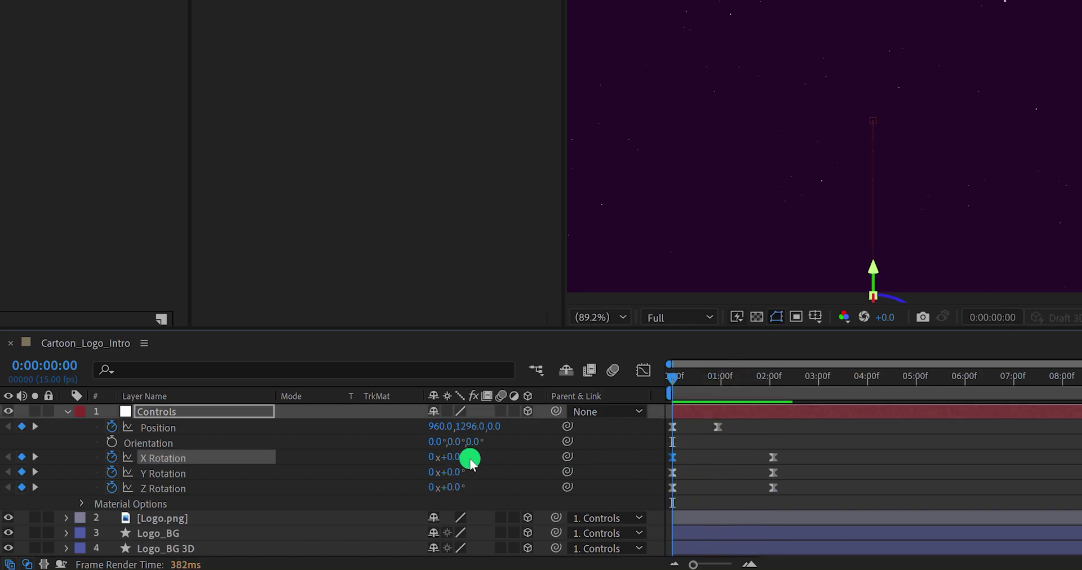
click(457, 458)
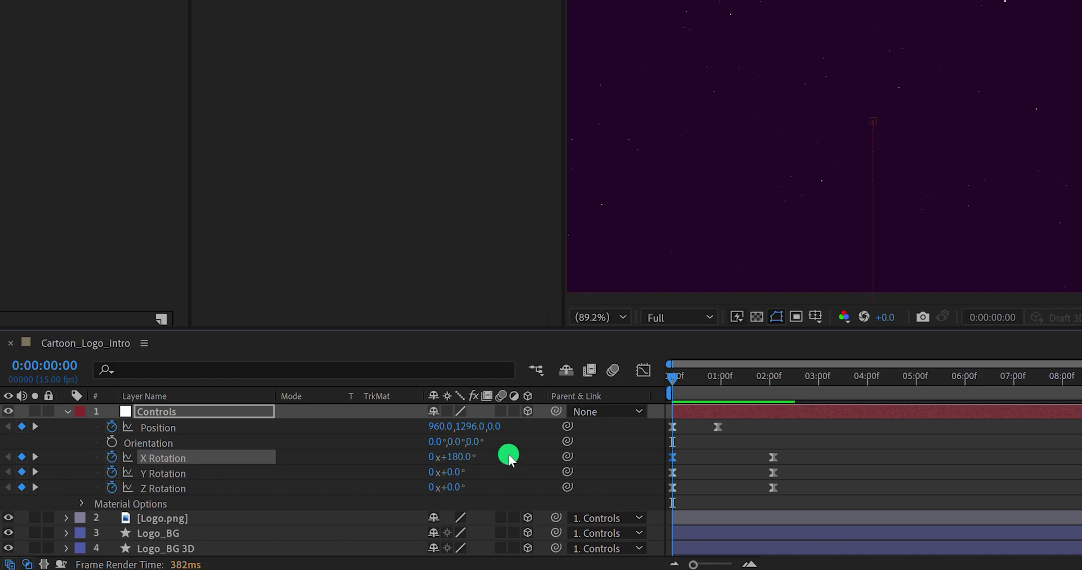
key(space)
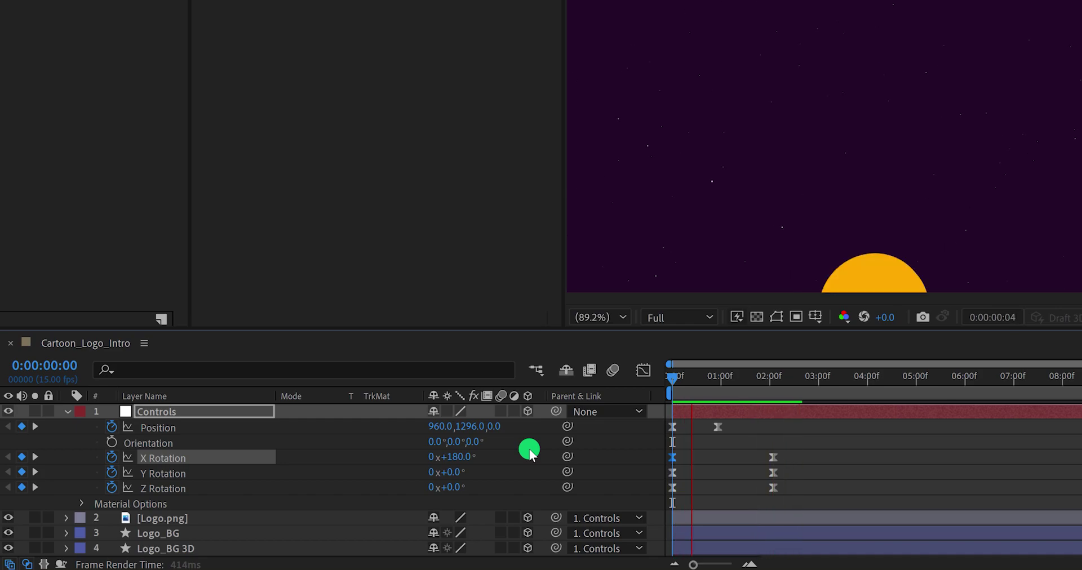
key(space)
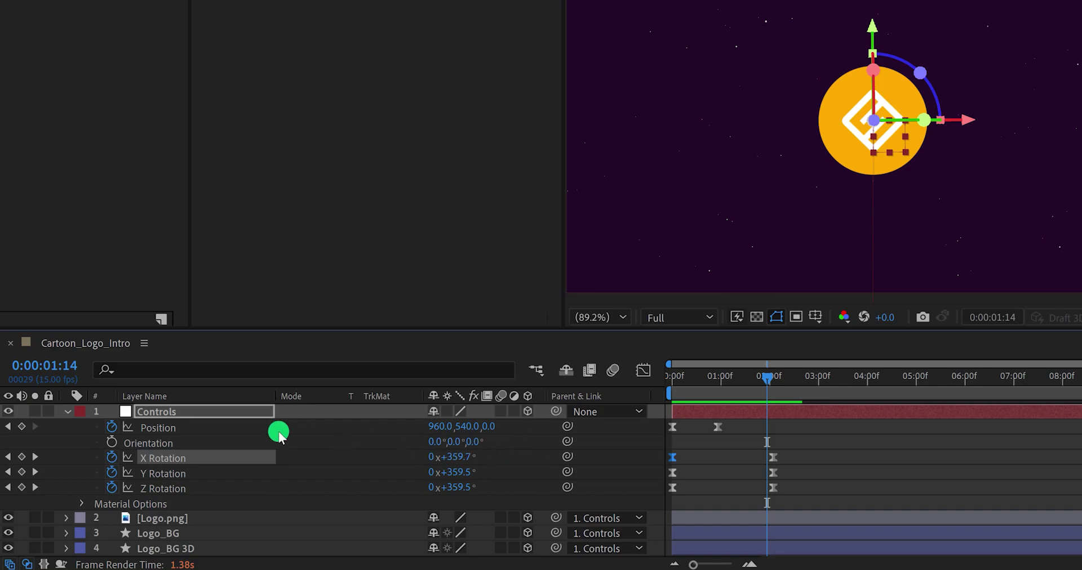
- Change the fill colour of the Logo_BG 3D layer to a darker orange, #E36400
click(66, 412)
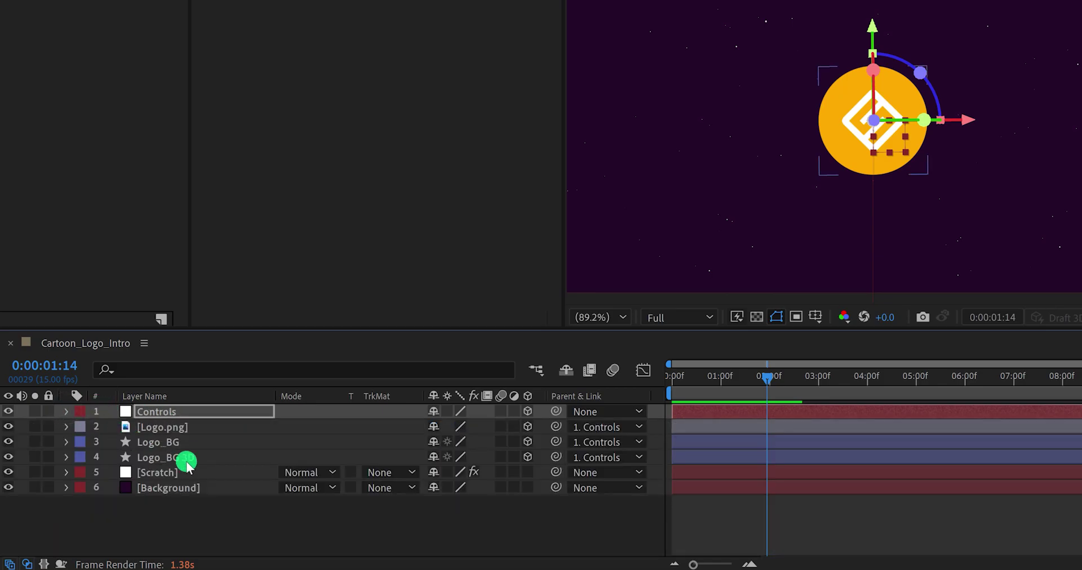
click(173, 443)
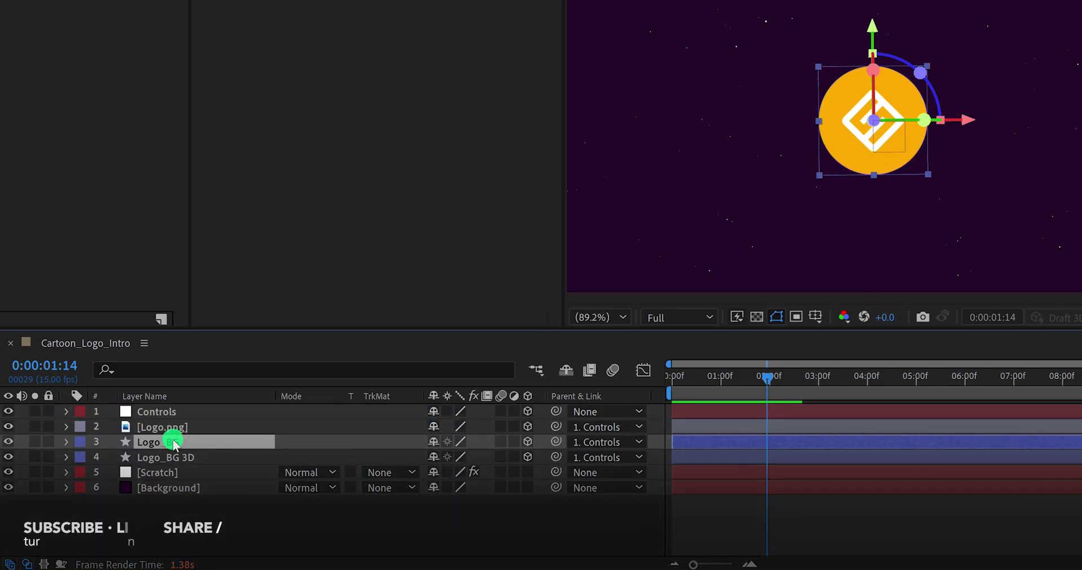
drag(766, 380, 726, 380)
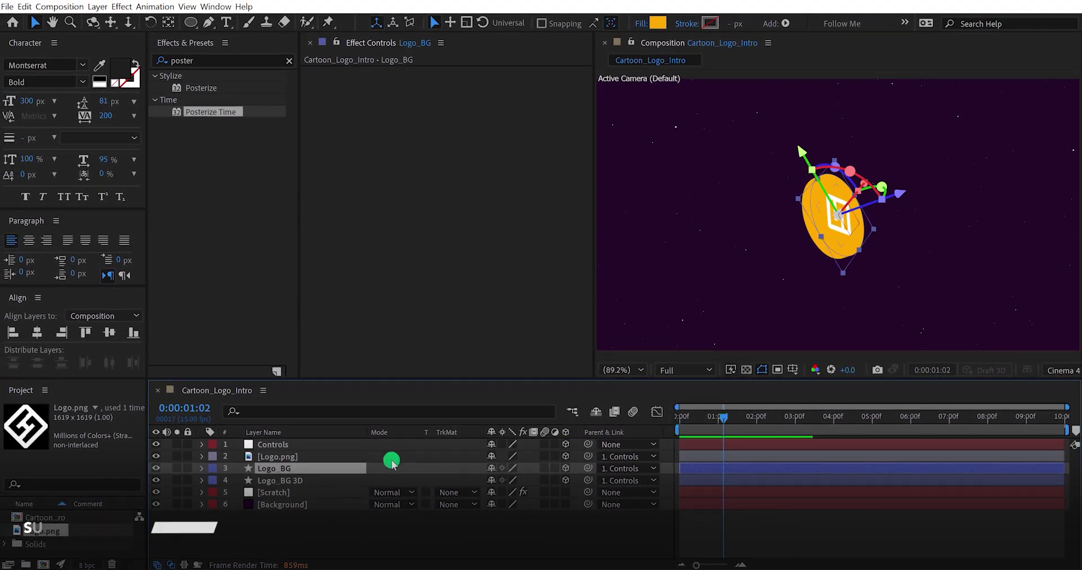
click(283, 478)
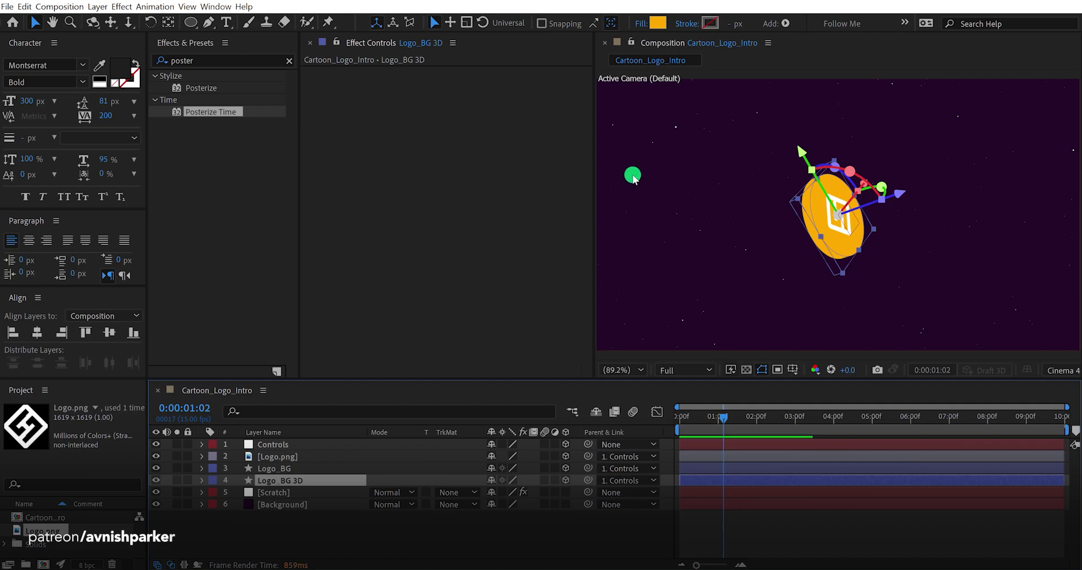
click(659, 23)
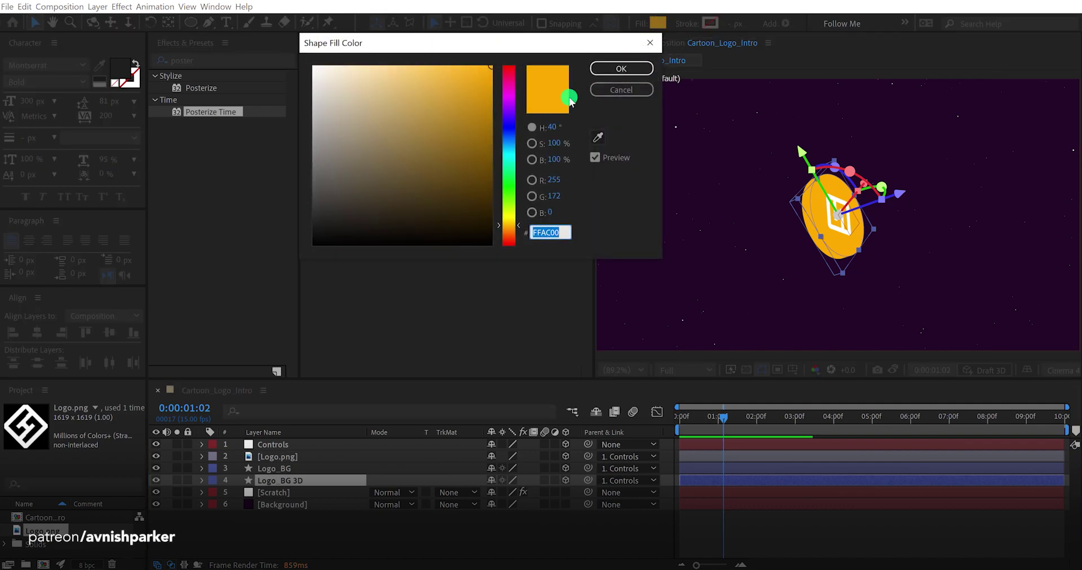
drag(494, 81, 493, 84)
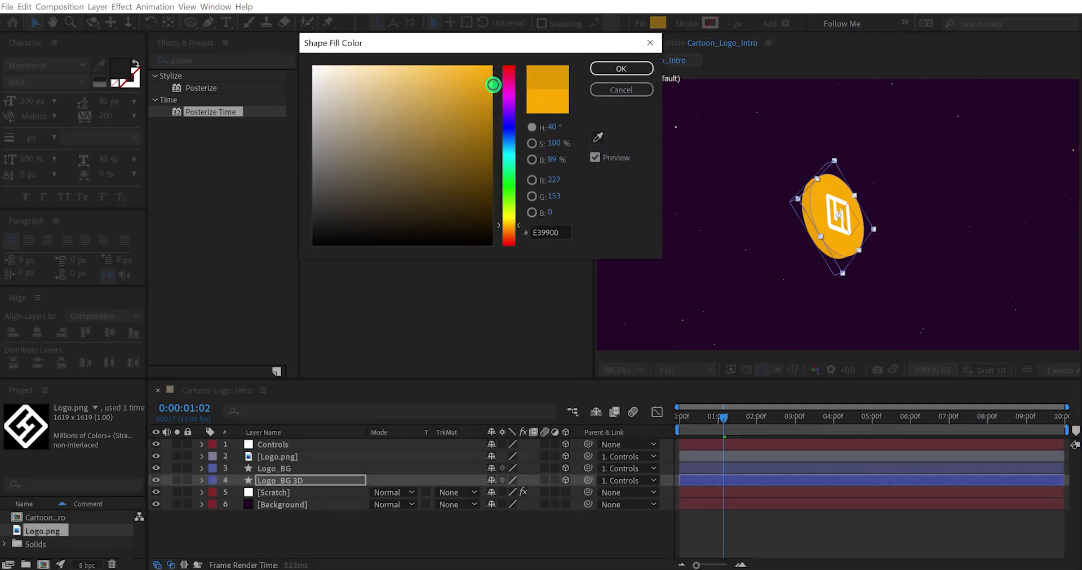
drag(511, 228, 511, 231)
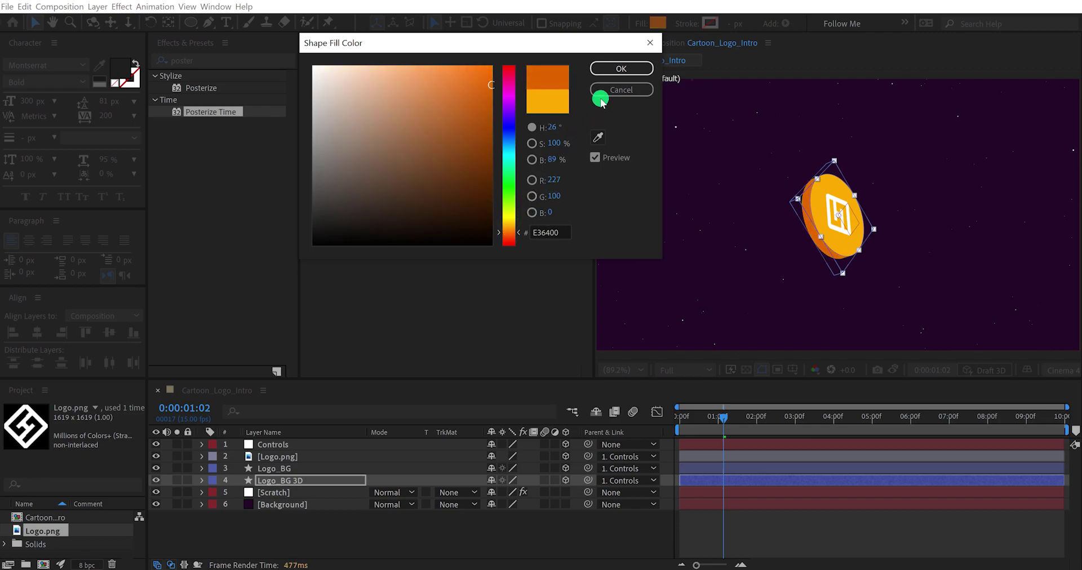
click(599, 68)
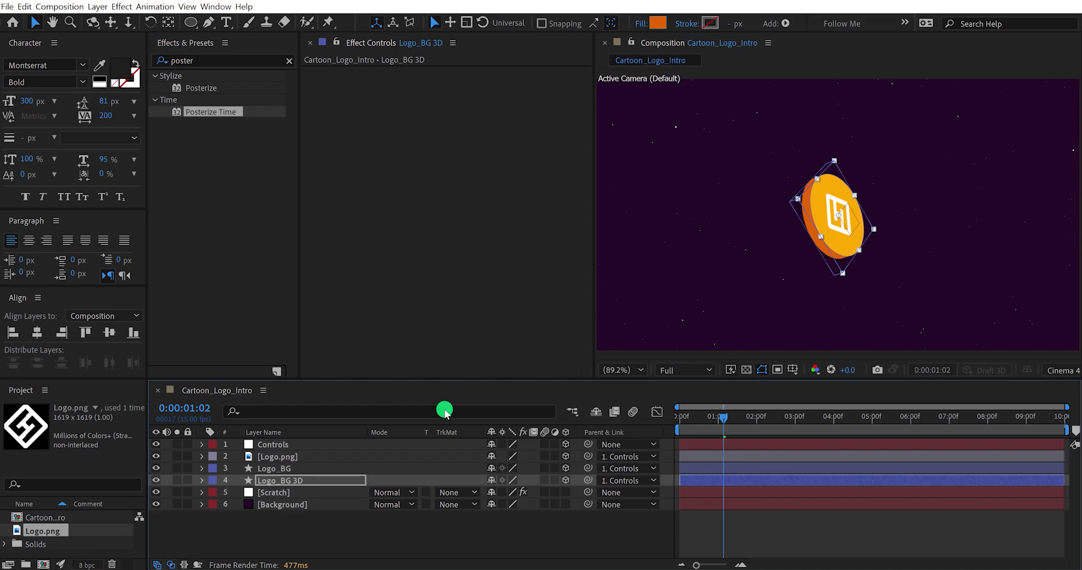
- Give the Logo_BG layer a dark #1D1D1D stroke and preview the coin animation
click(288, 469)
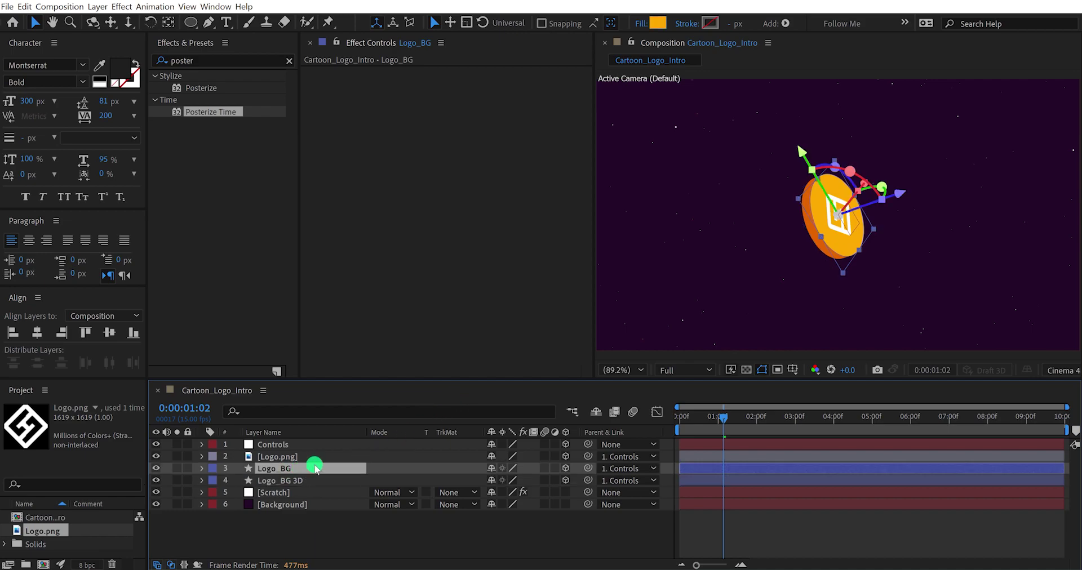
click(711, 24)
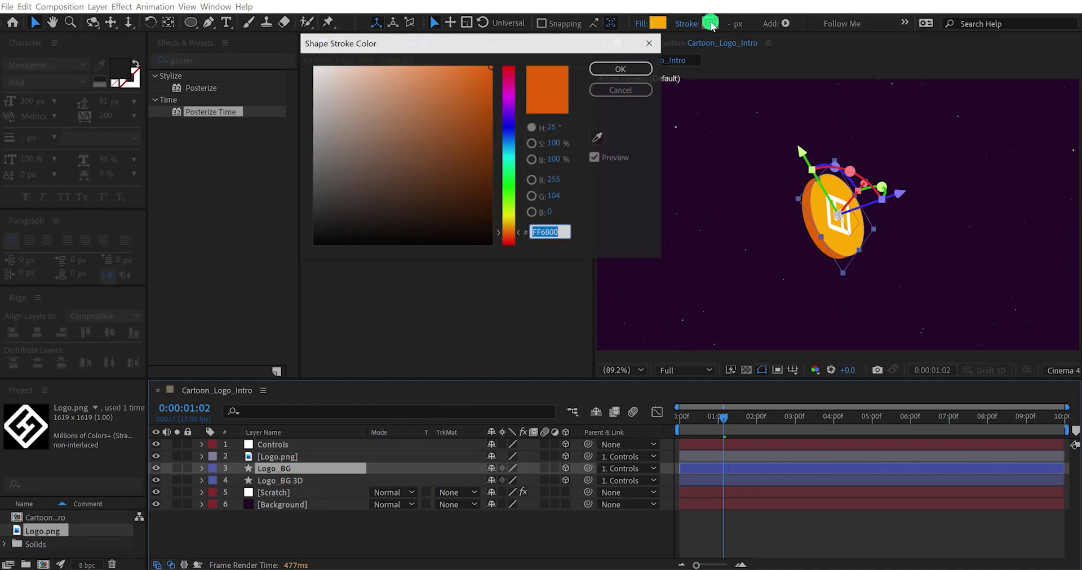
drag(314, 203, 299, 224)
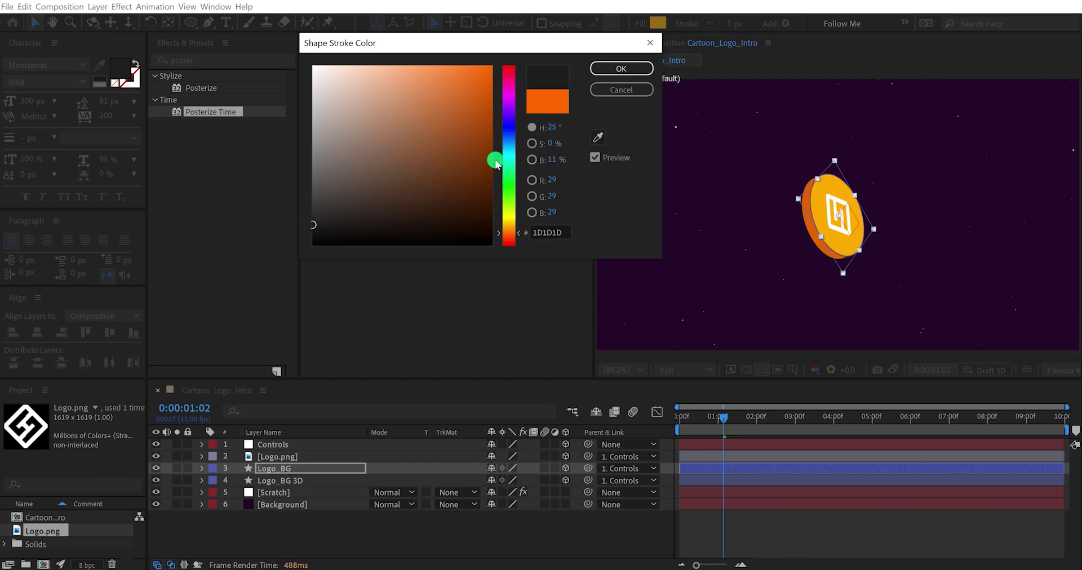
click(602, 74)
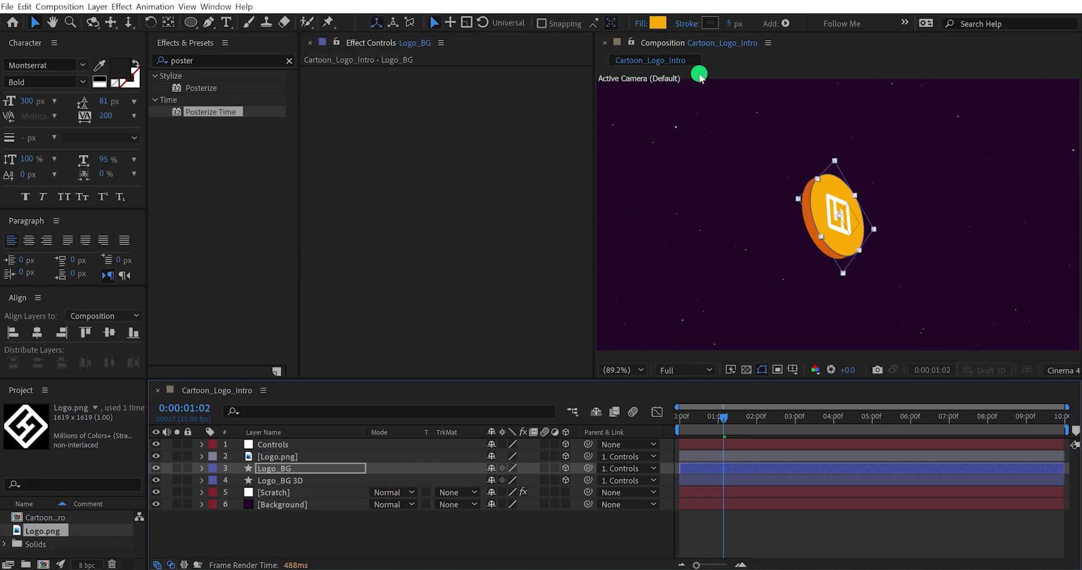
click(583, 519)
key(space)
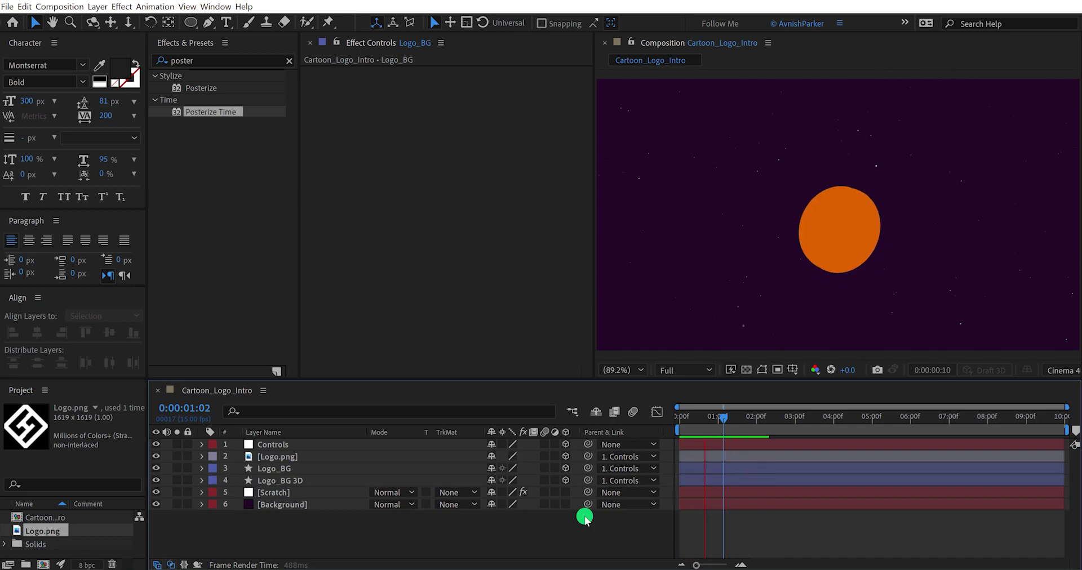
- At 0:00:00:13, duplicate the Logo_BG 3D layer and rename the lower copy Logo_BG Stroke
click(711, 419)
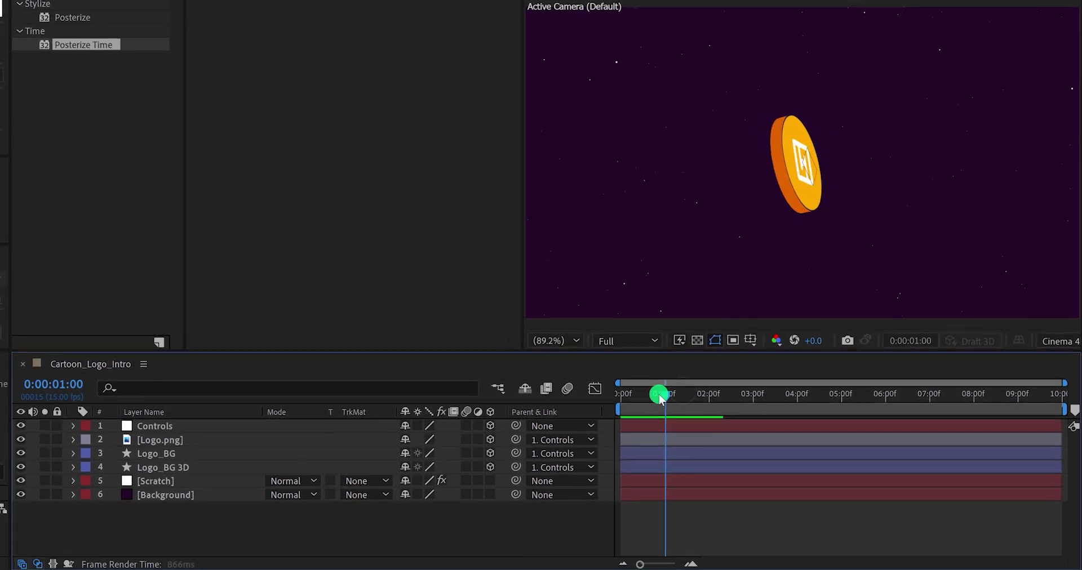
drag(661, 398, 656, 400)
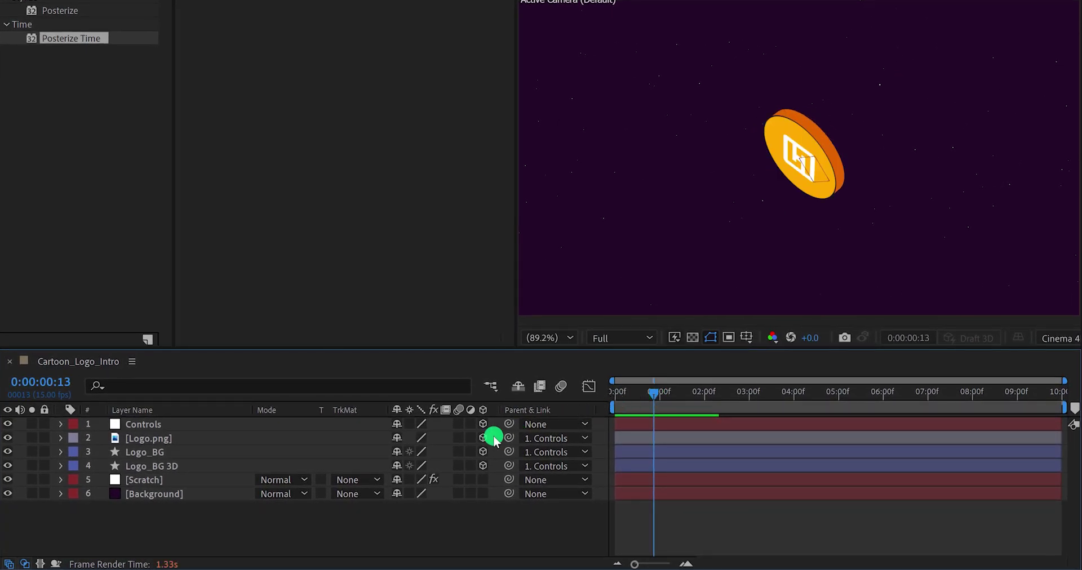
click(203, 469)
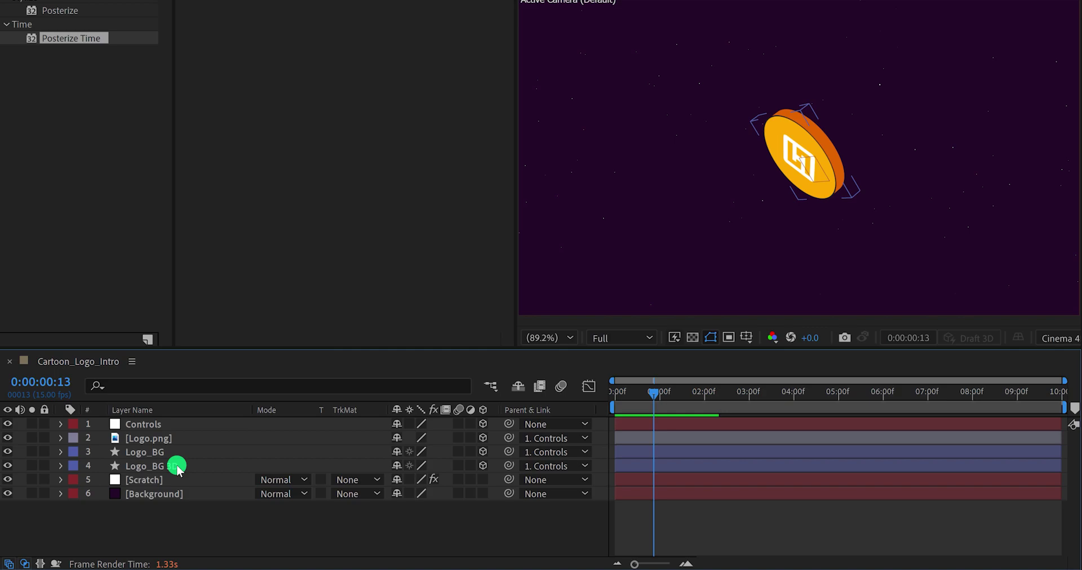
click(177, 466)
key(ctrl+d)
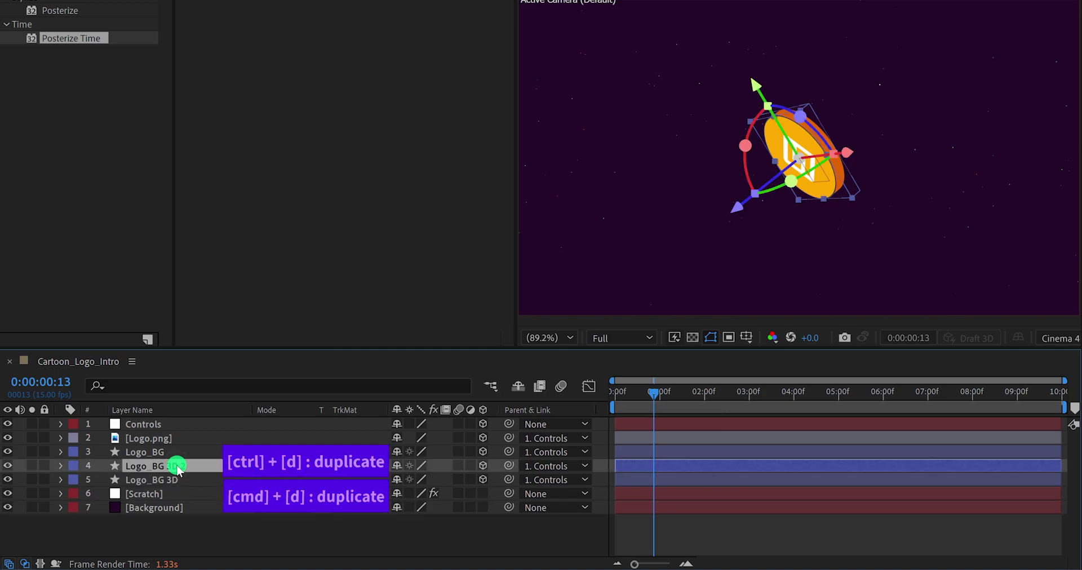
click(176, 480)
key(Return)
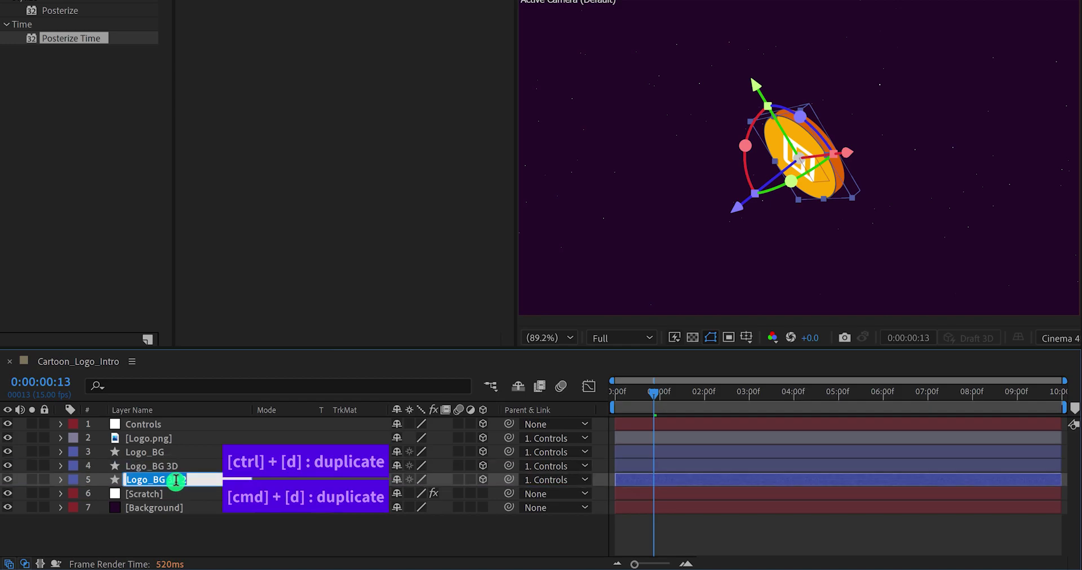
drag(170, 480, 202, 480)
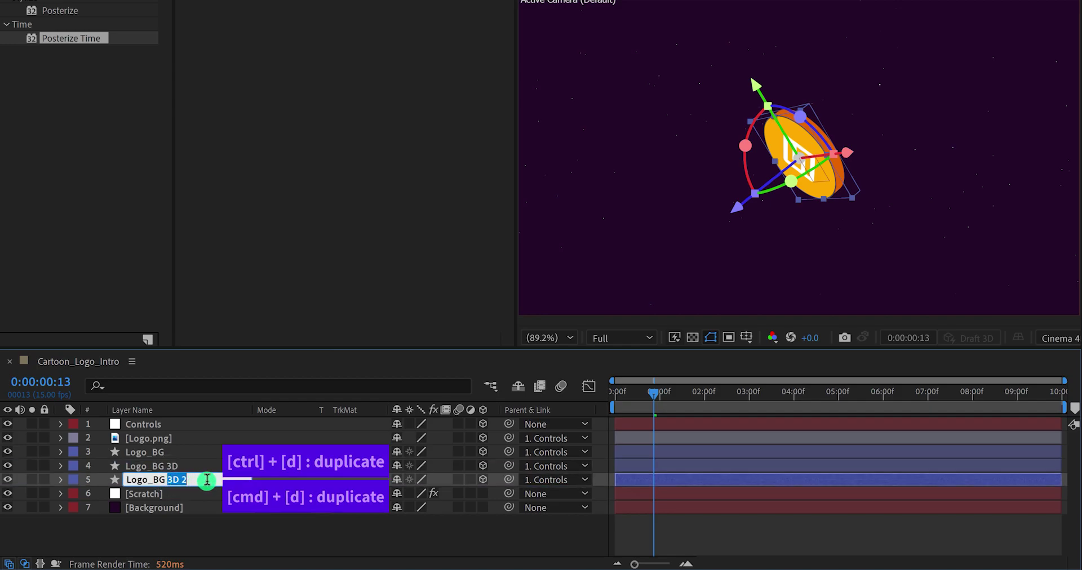
text(Stroke)
key(Return)
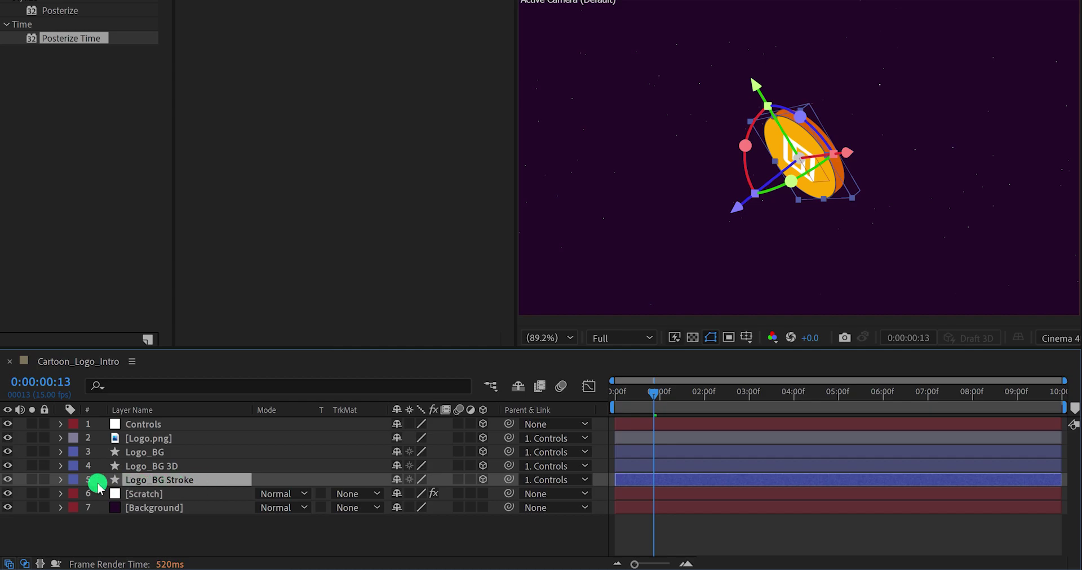
- Set the Logo_BG Stroke layer's Extrusion Depth to 0 and apply a #1D1D1D stroke colour to it
click(60, 479)
click(75, 522)
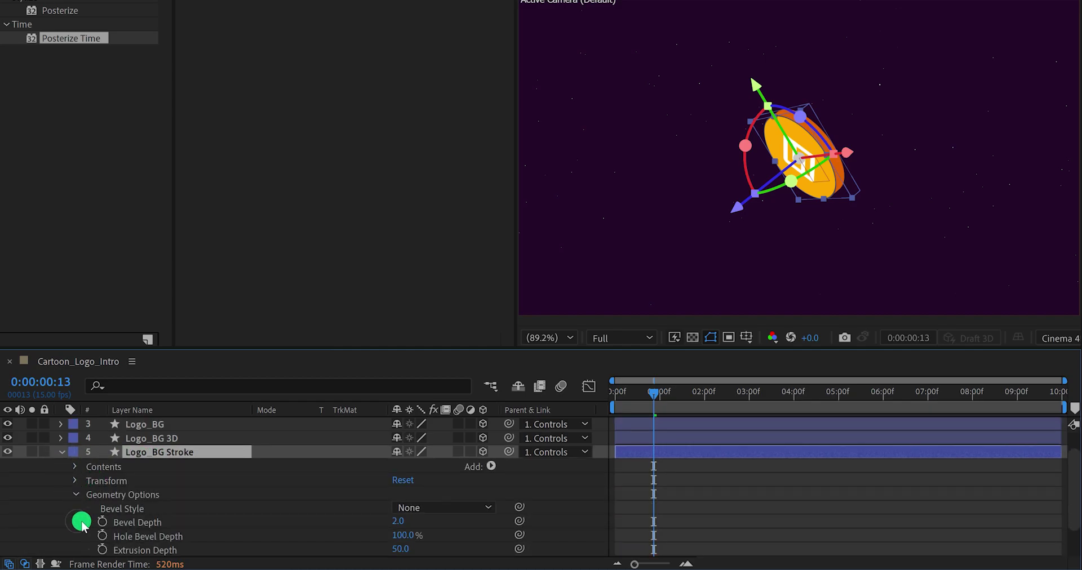
click(398, 546)
text(0)
click(367, 549)
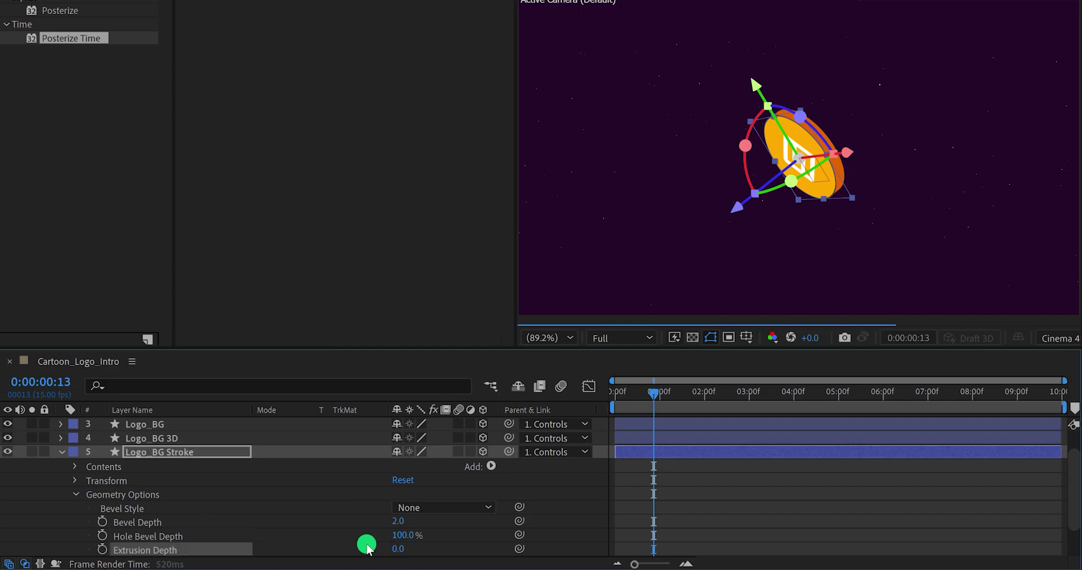
click(210, 456)
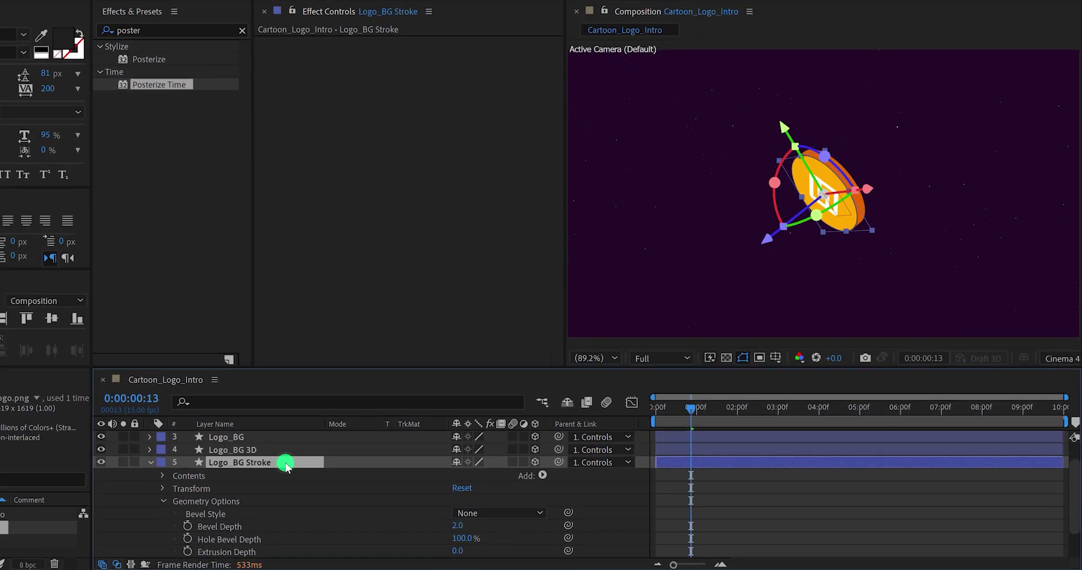
click(710, 23)
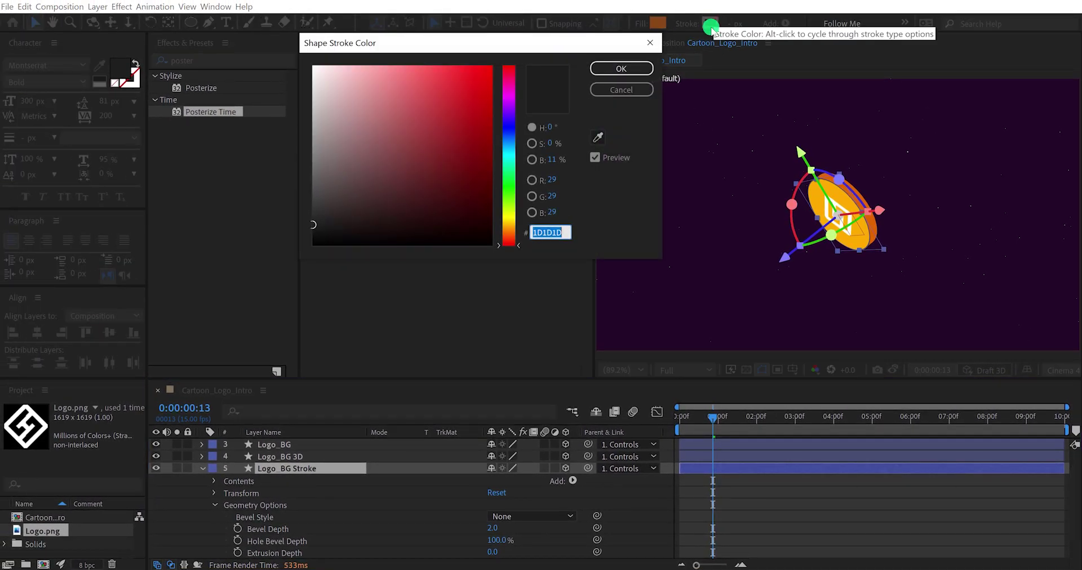
click(622, 68)
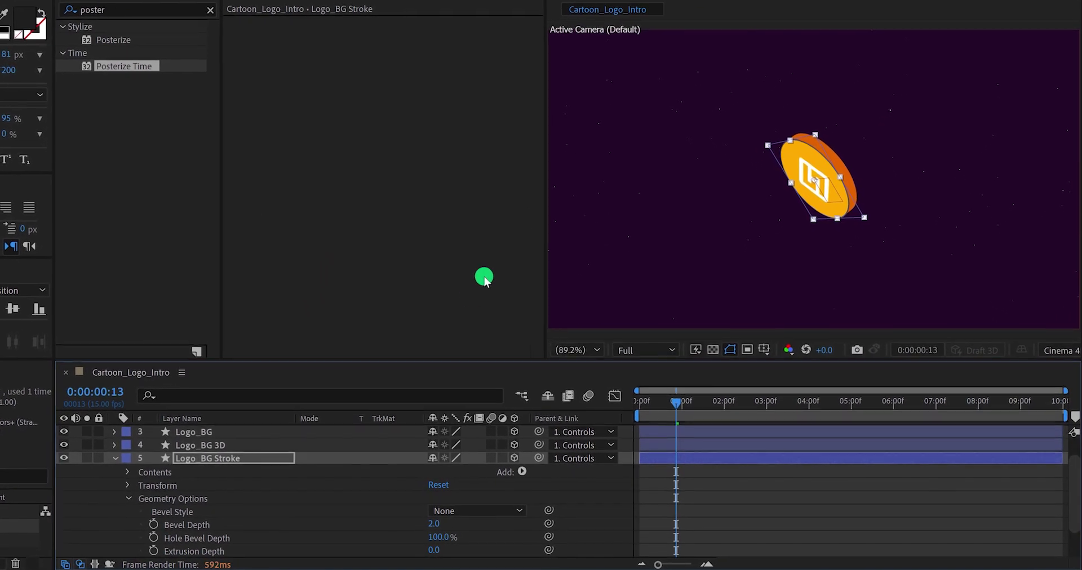
- Push the Logo_BG Stroke layer back along the Z axis to a Position of 49
click(227, 458)
key(p)
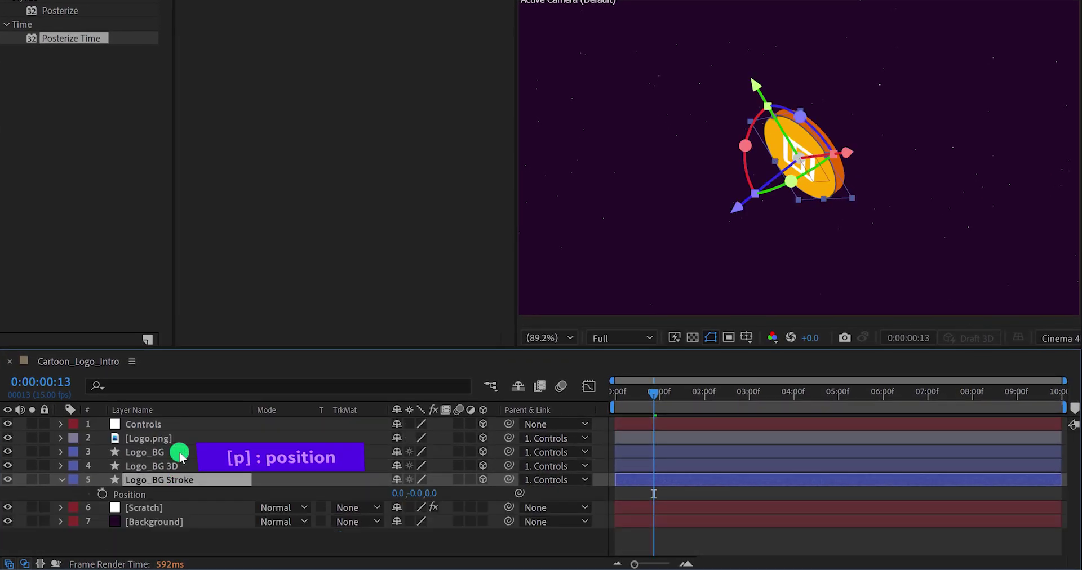
drag(430, 499, 468, 491)
key(Return)
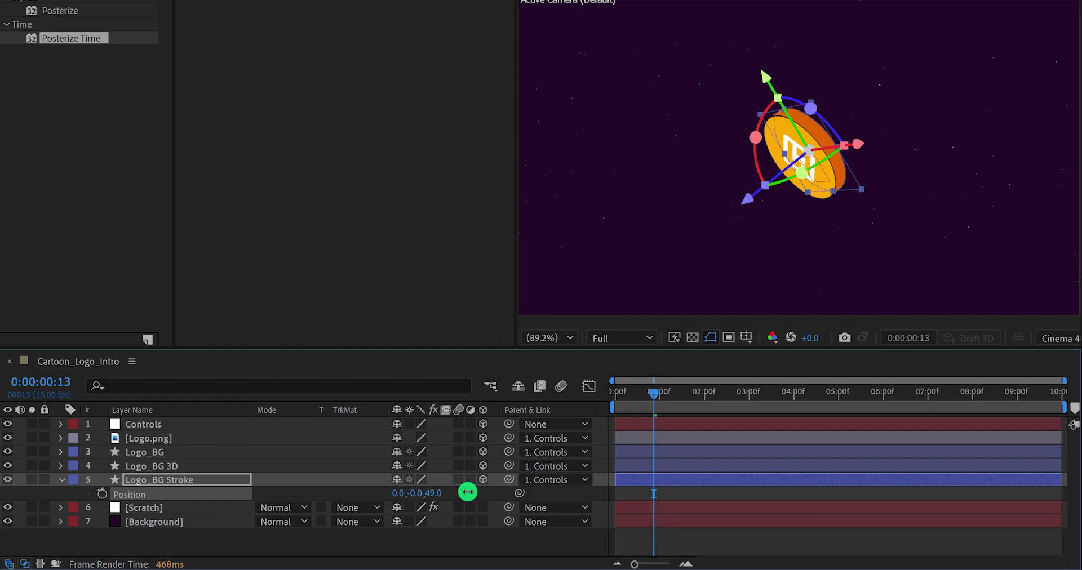
- Check the Logo_BG 3D layer's Extrusion Depth, set the Logo_BG Stroke layer's Z position to 51 and preview the coin
click(60, 466)
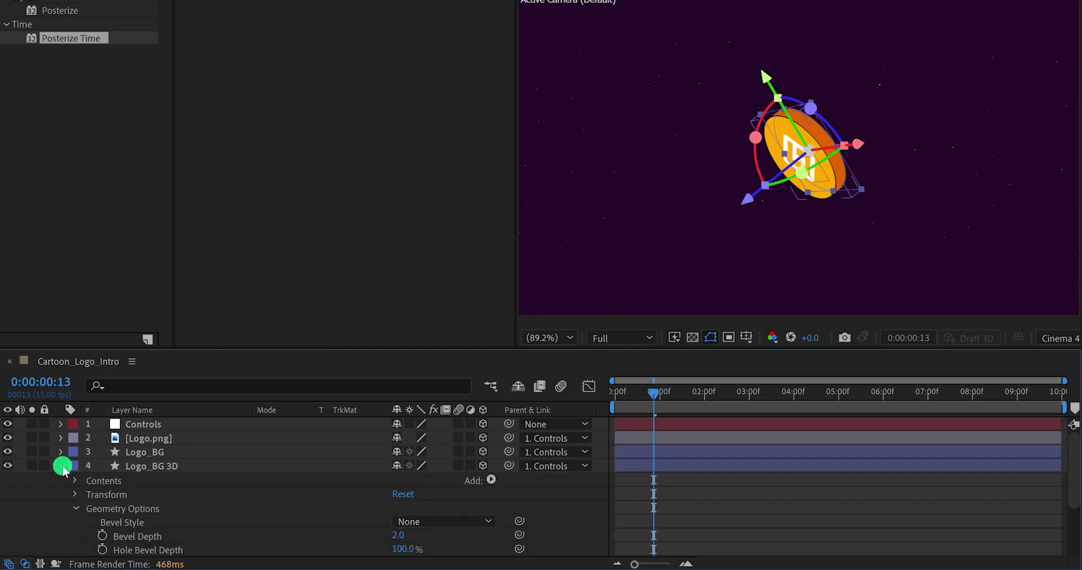
scroll(213, 498, down, 1)
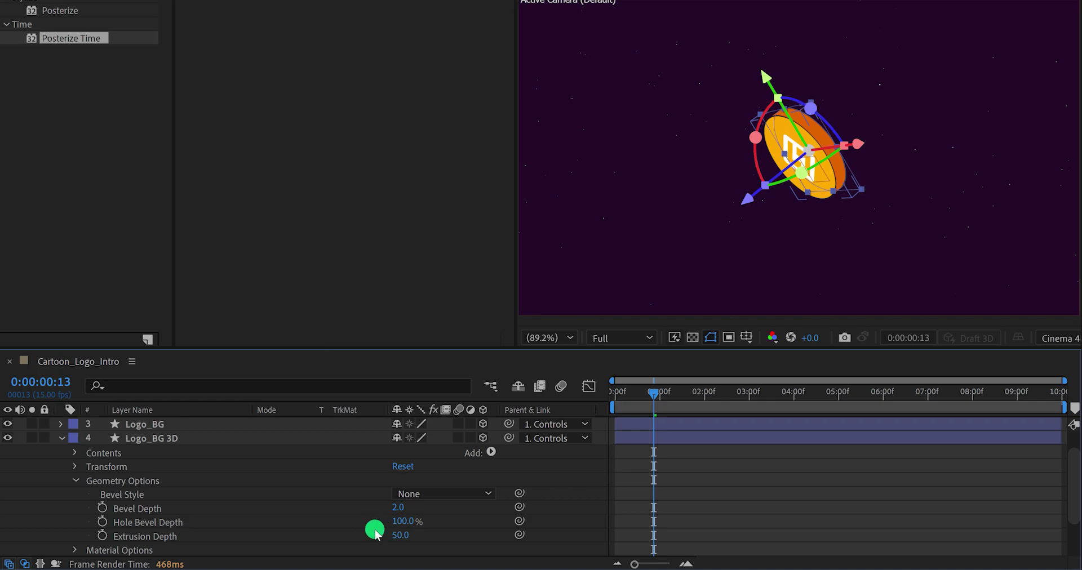
click(60, 437)
click(148, 480)
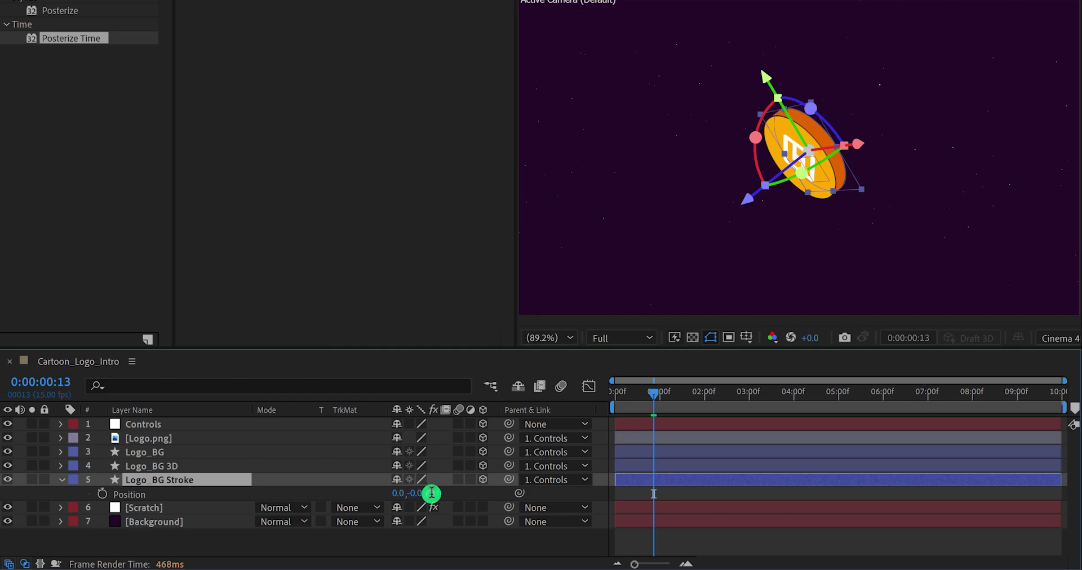
click(460, 494)
text(51)
key(Return)
key(F2)
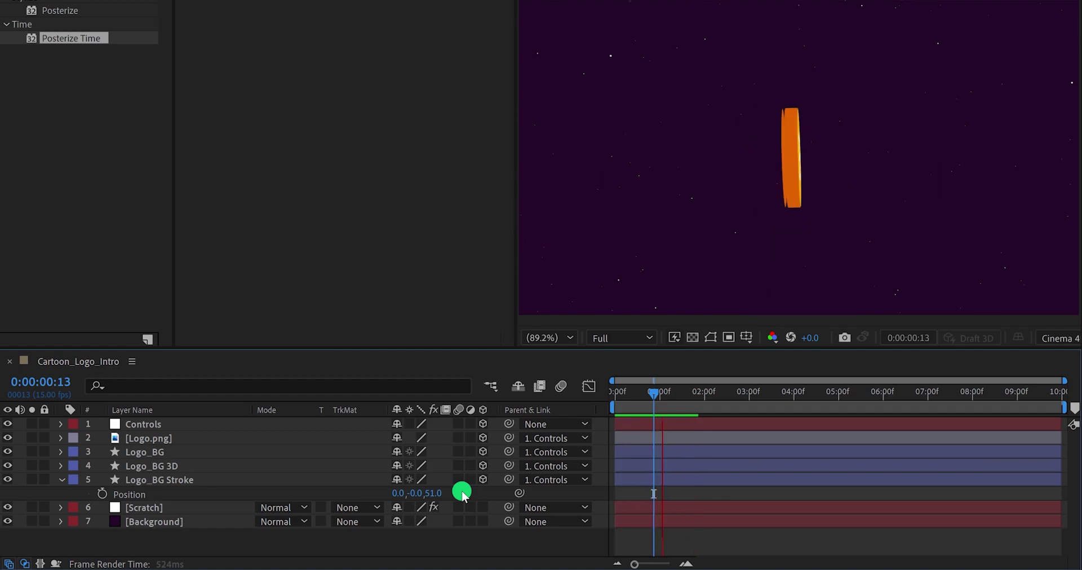
- At 0:00:01:11, draw a small star to the left of the coin with the Star tool
click(652, 393)
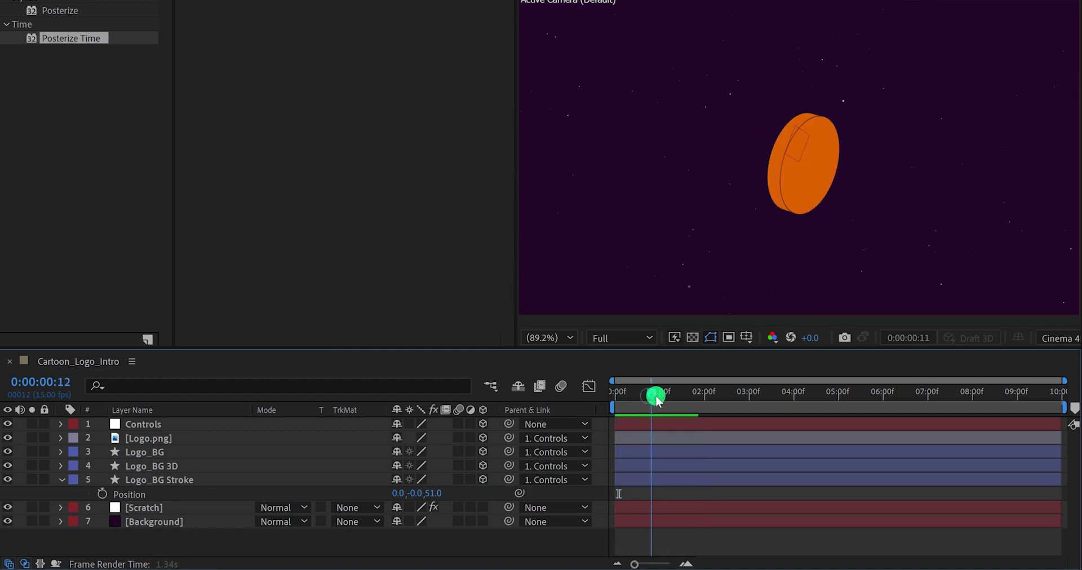
drag(655, 397, 692, 397)
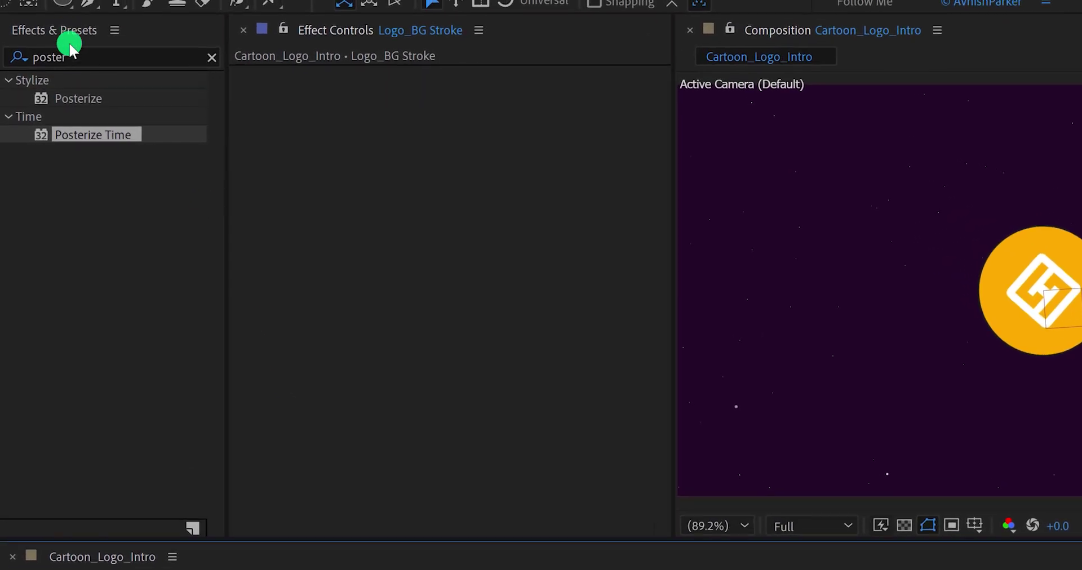
drag(66, 16, 195, 107)
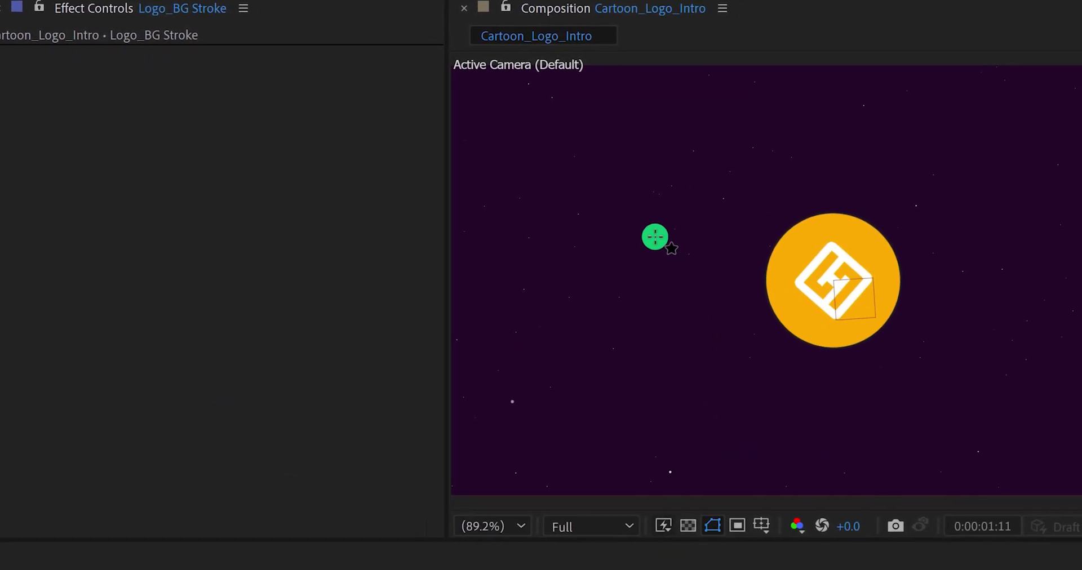
mouse_move(635, 206)
mouse_down()
mouse_move(642, 221)
mouse_move(590, 219)
mouse_up()
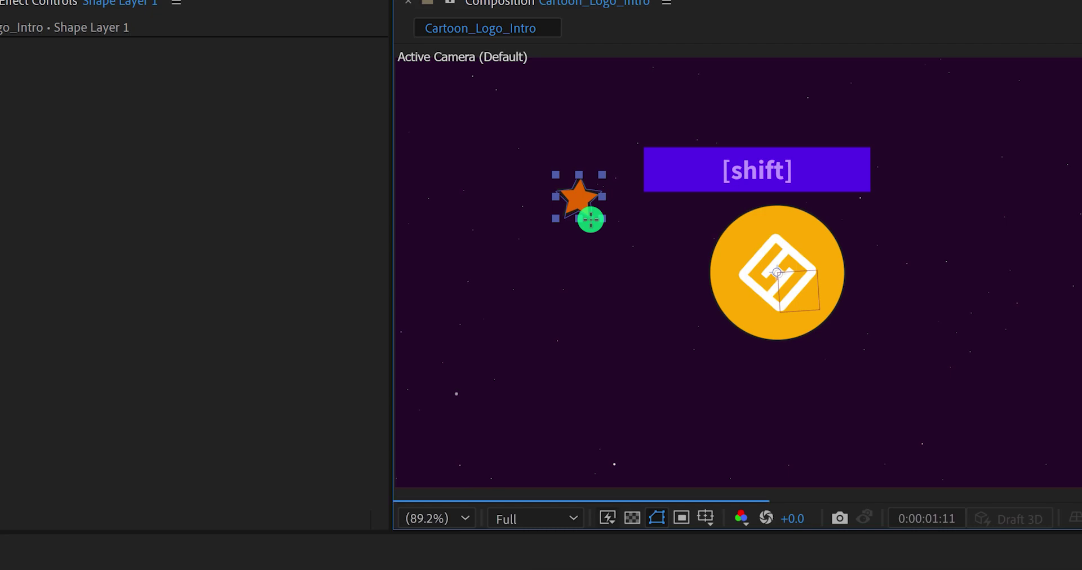
- Finish drawing the upright star, then give it 4 points and an Inner Radius of 10.4
drag(590, 220, 594, 216)
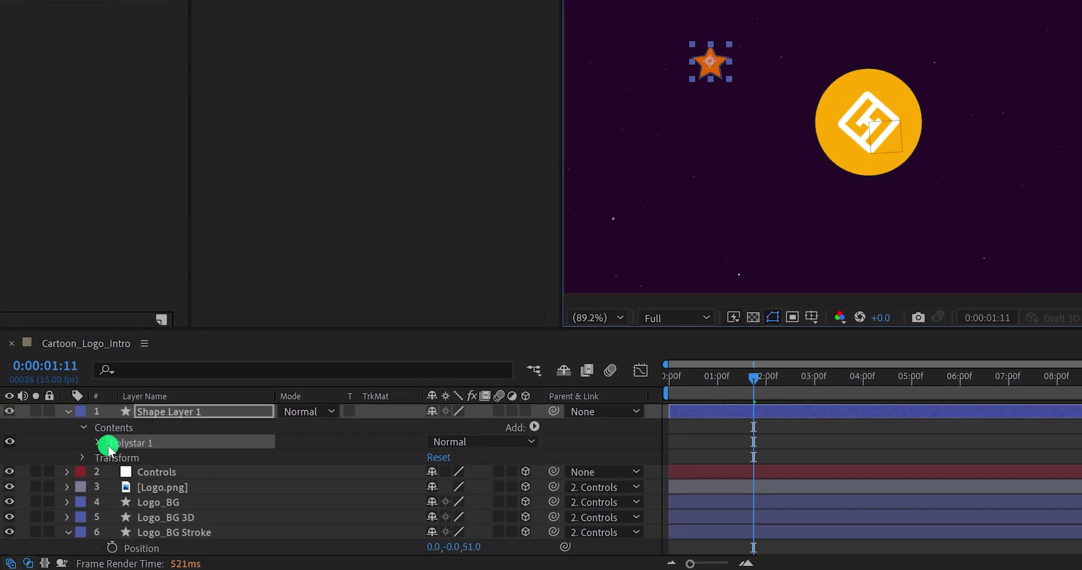
click(97, 443)
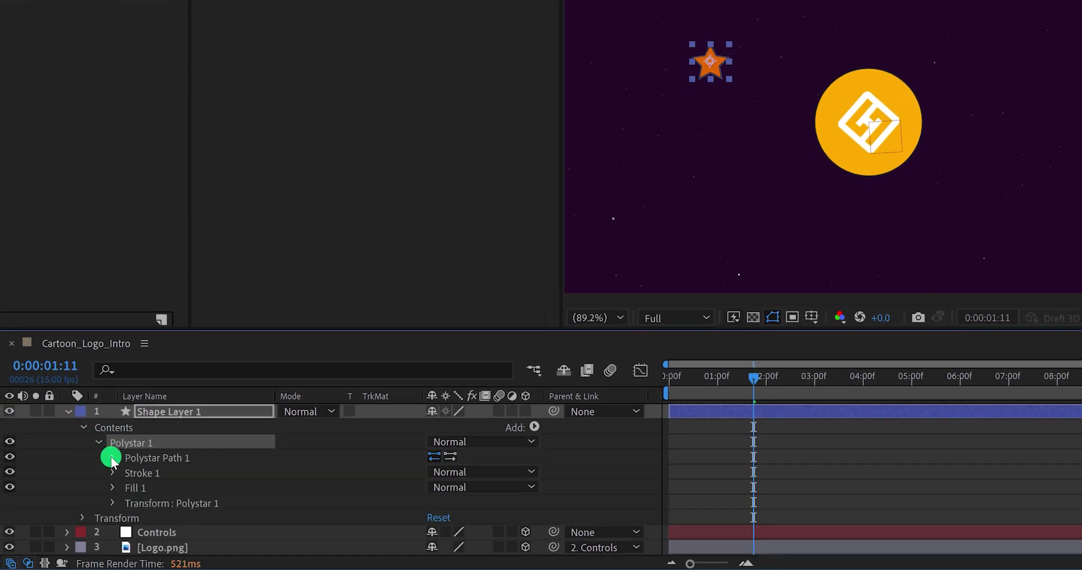
click(112, 458)
click(170, 458)
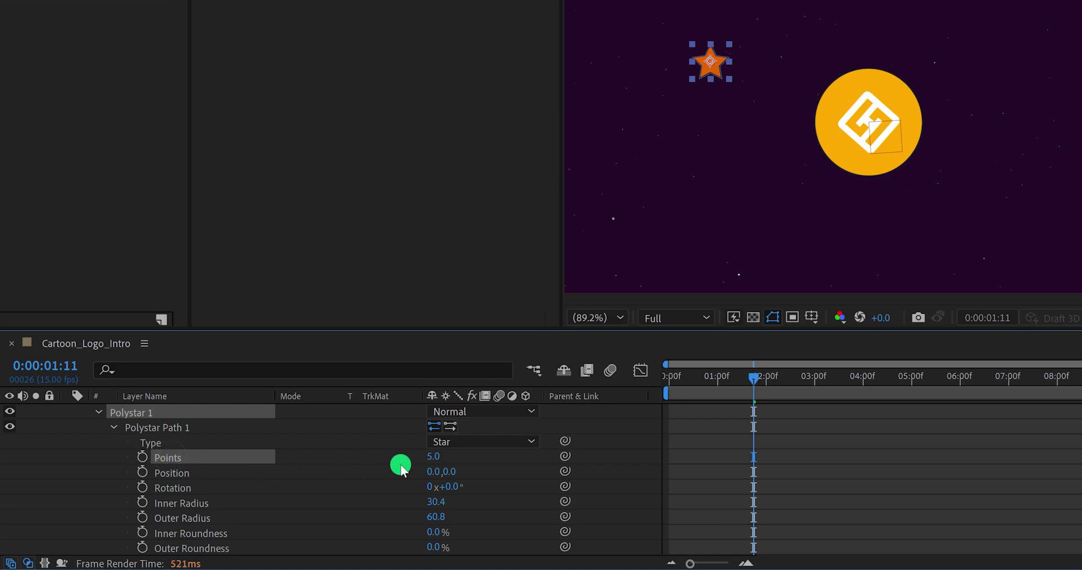
click(433, 456)
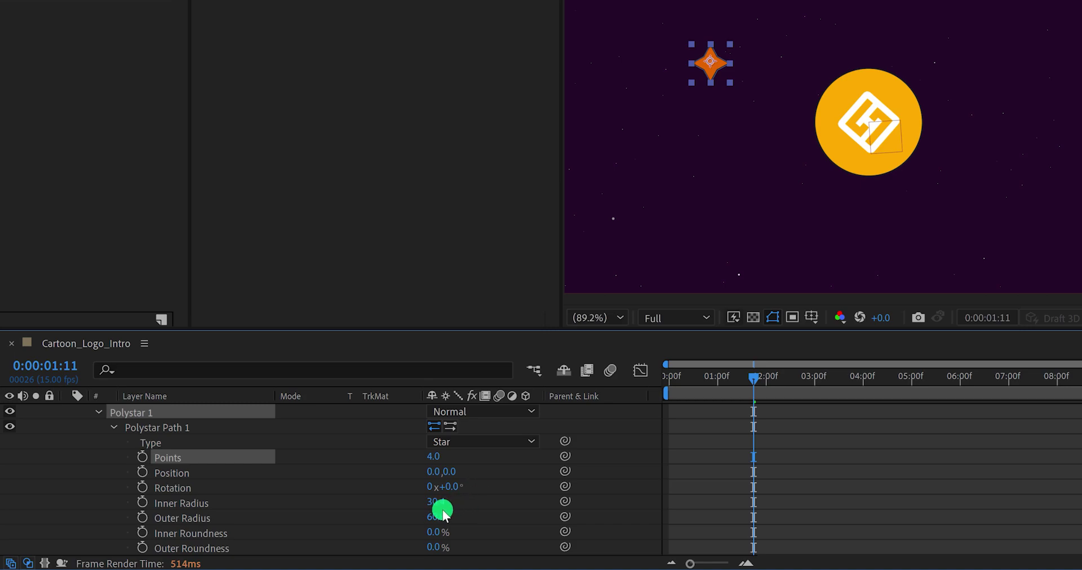
drag(442, 510, 415, 502)
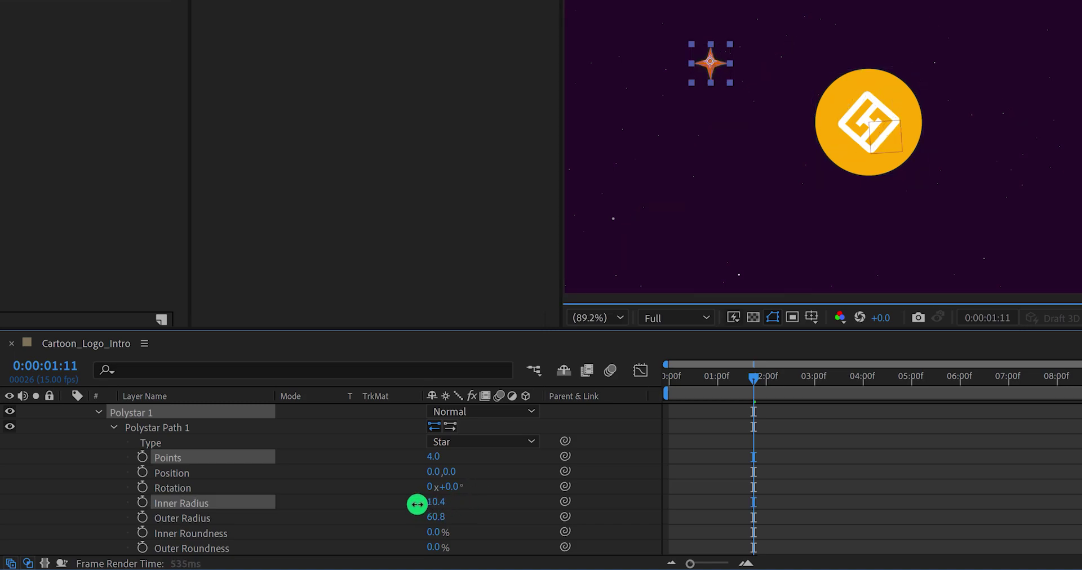
click(471, 498)
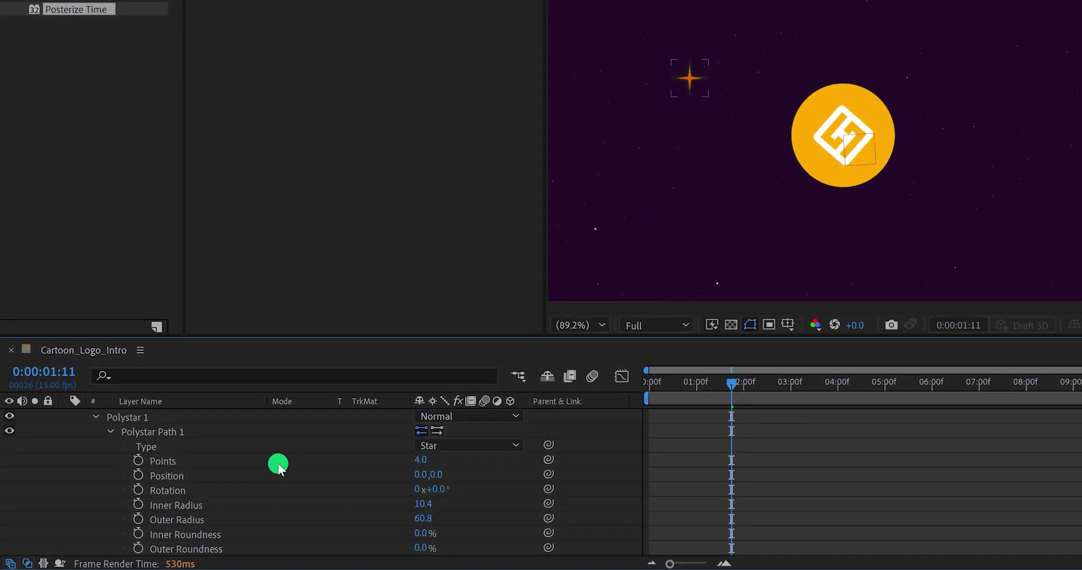
- Rename the new star shape layer as Star
scroll(277, 467, up, 1)
click(183, 419)
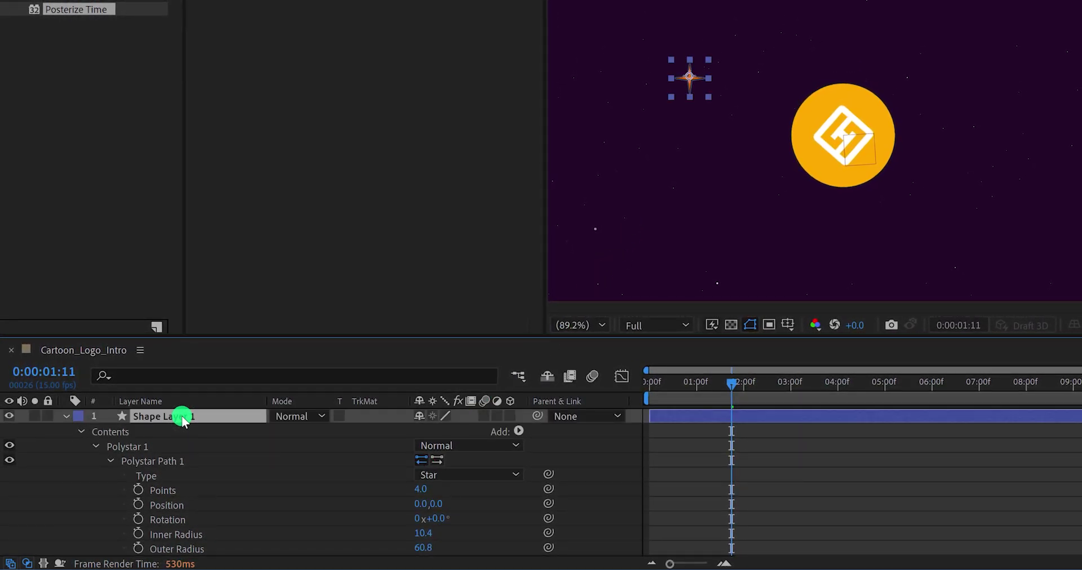
click(183, 412)
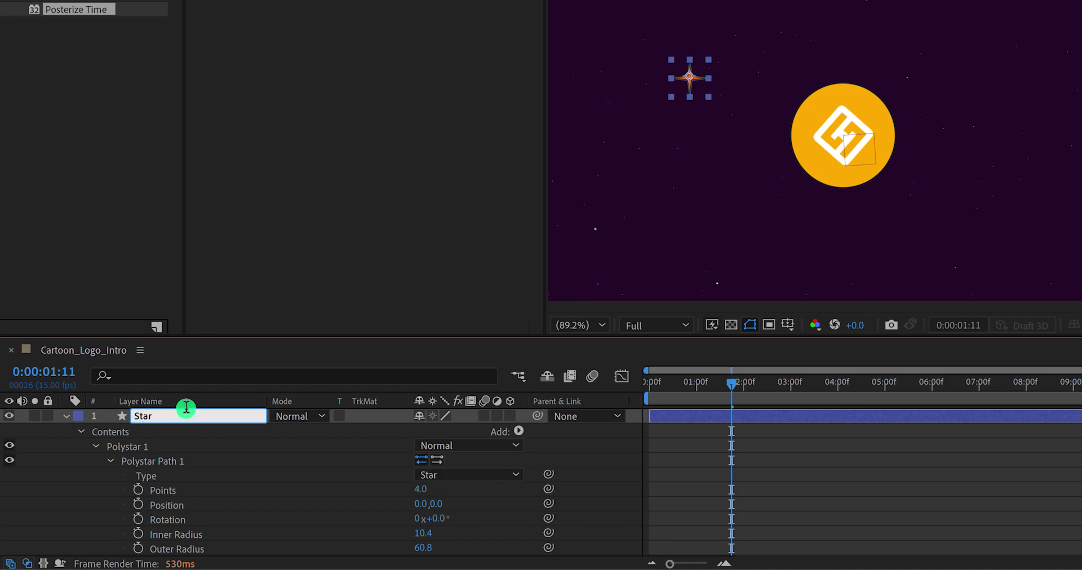
key(Return)
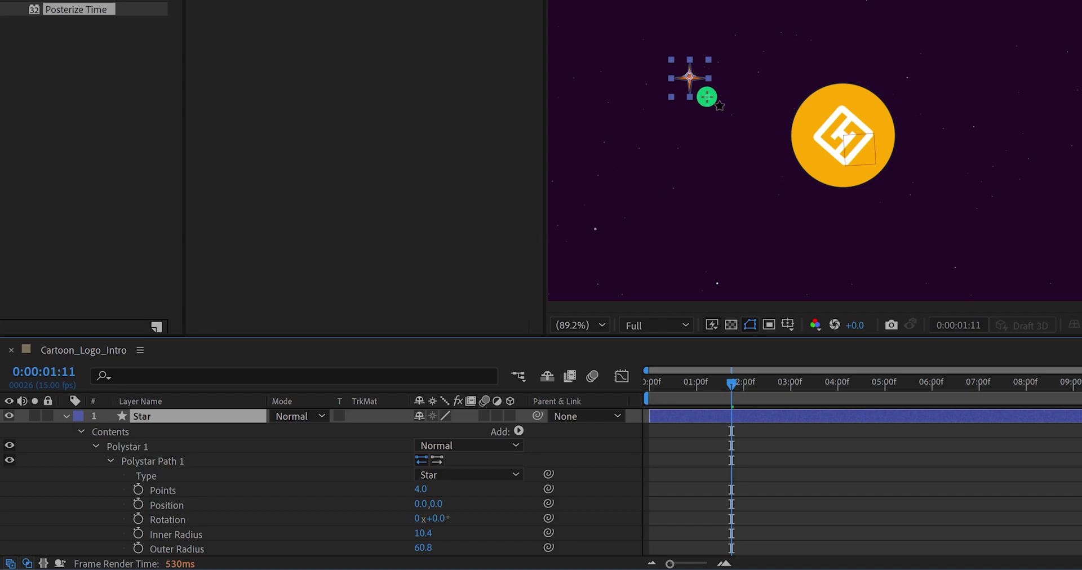
- Center the Star layer's anchor point in its layer content
key(v)
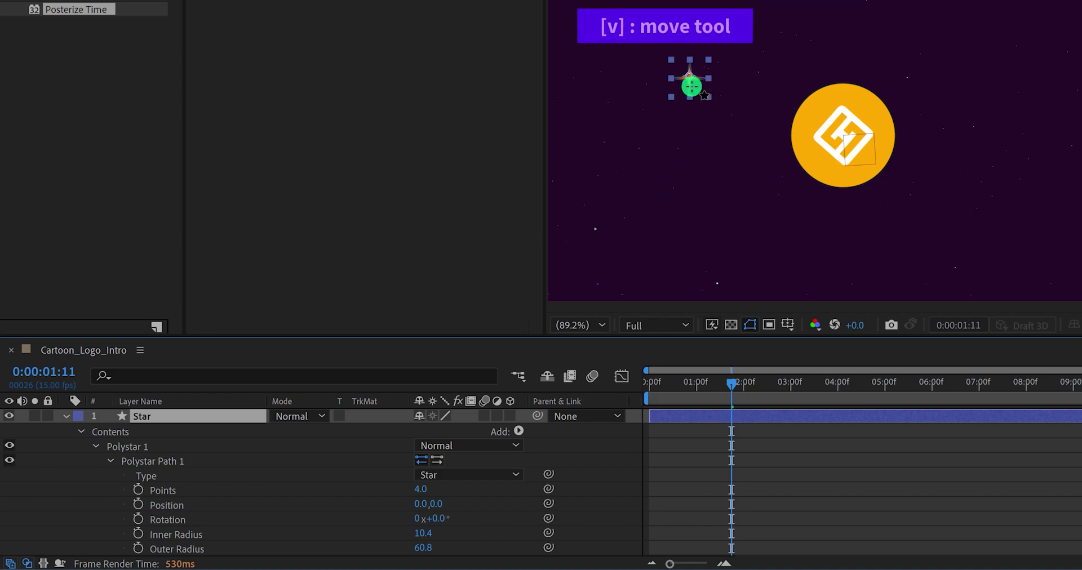
right_click(691, 86)
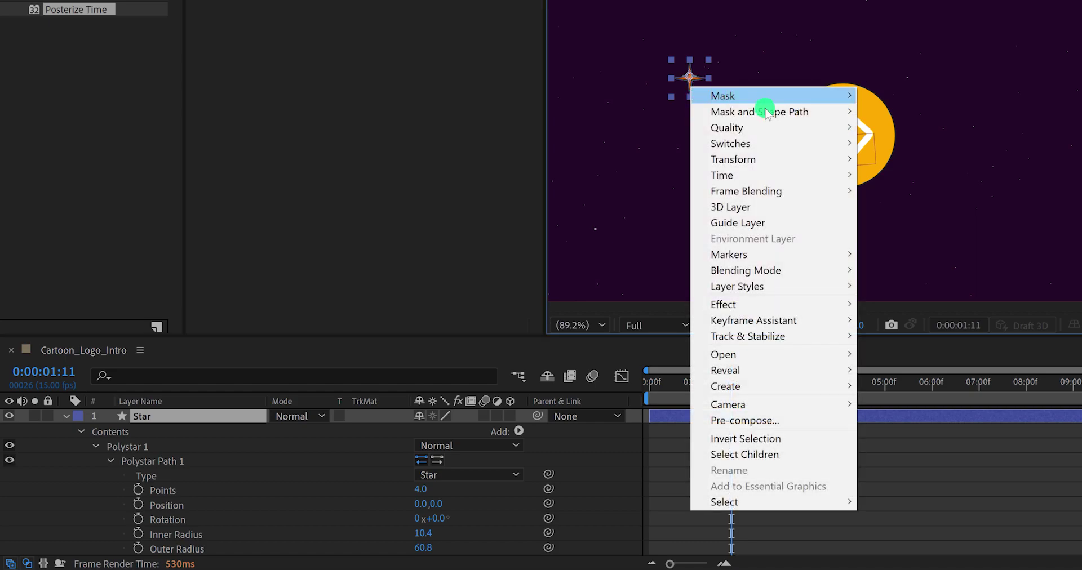
mouse_move(721, 158)
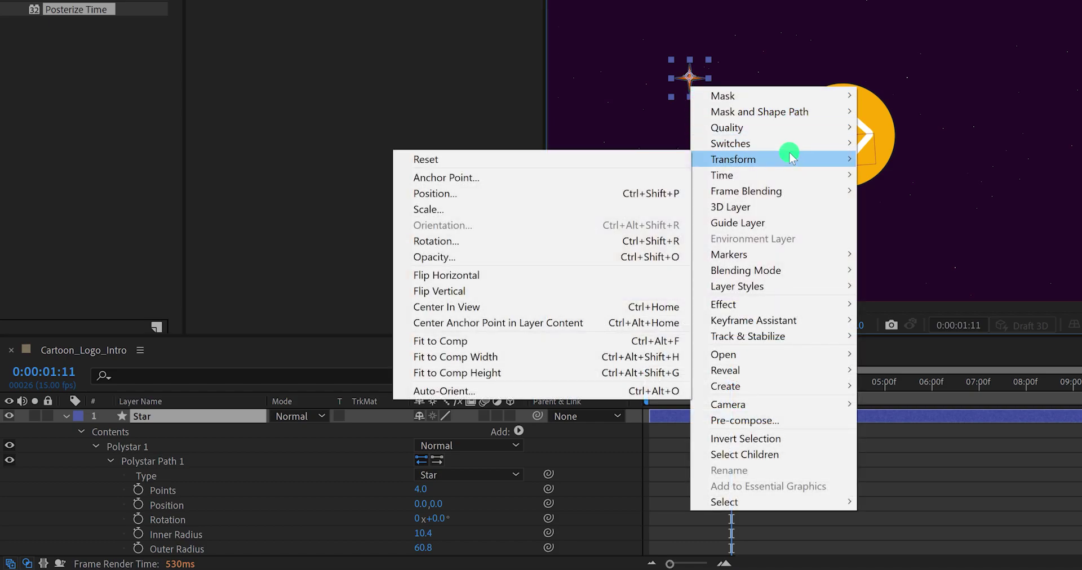
click(614, 321)
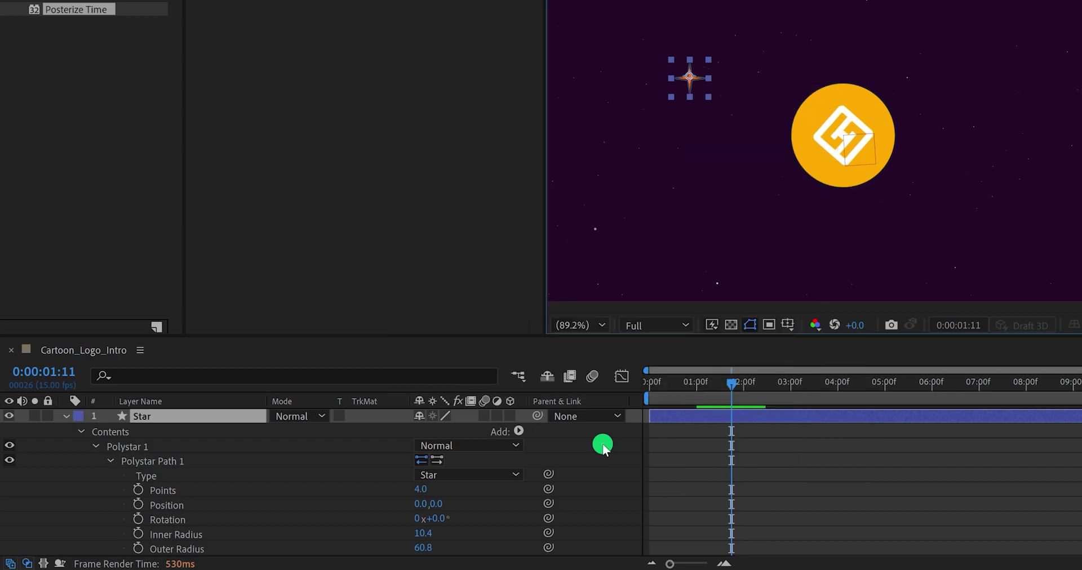
click(603, 444)
click(732, 417)
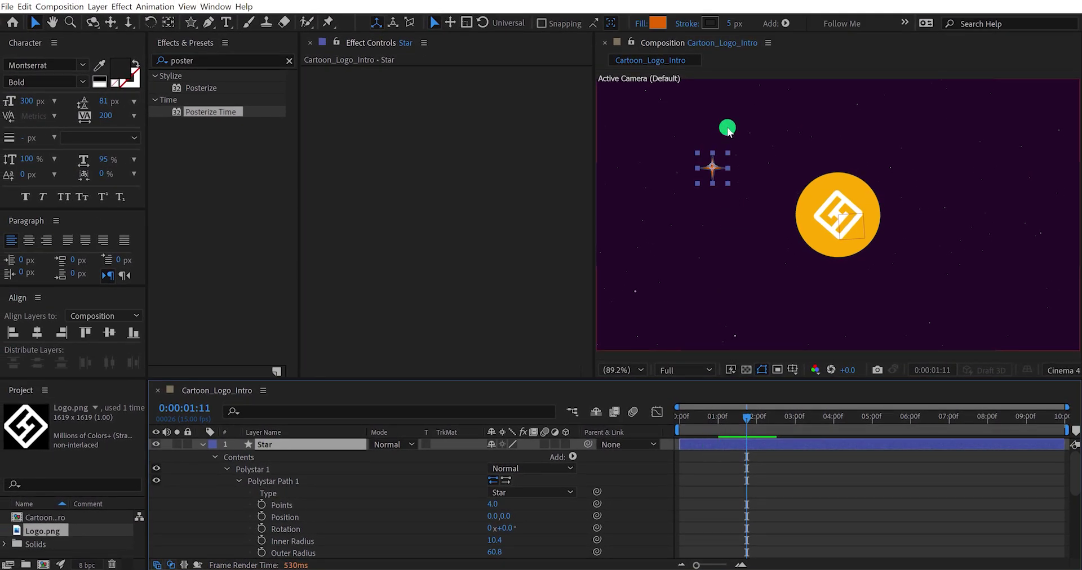
- Remove the star's stroke and set its fill colour to white (FFFFFF)
click(689, 25)
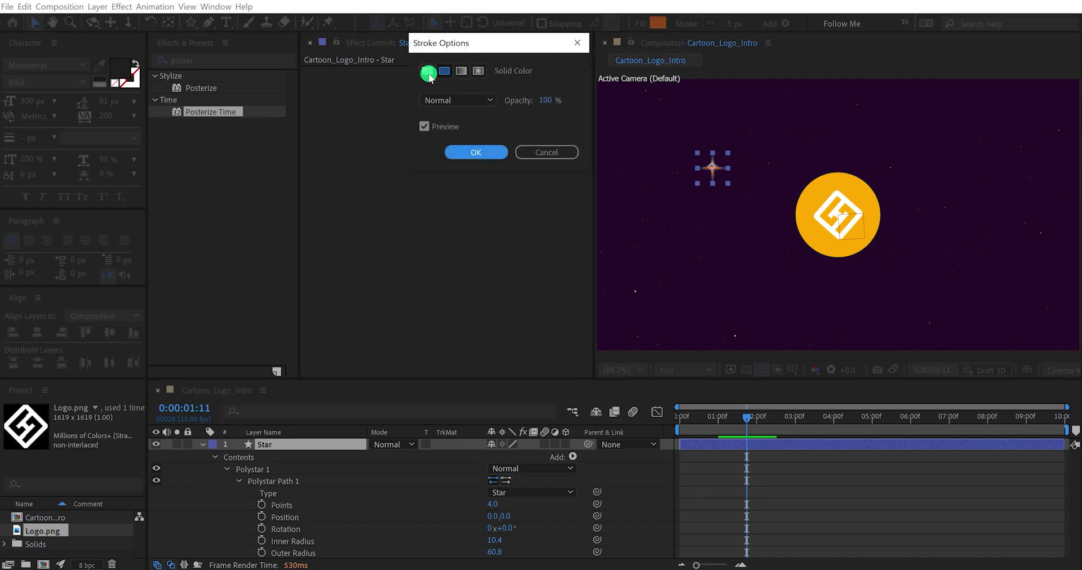
click(428, 73)
click(476, 152)
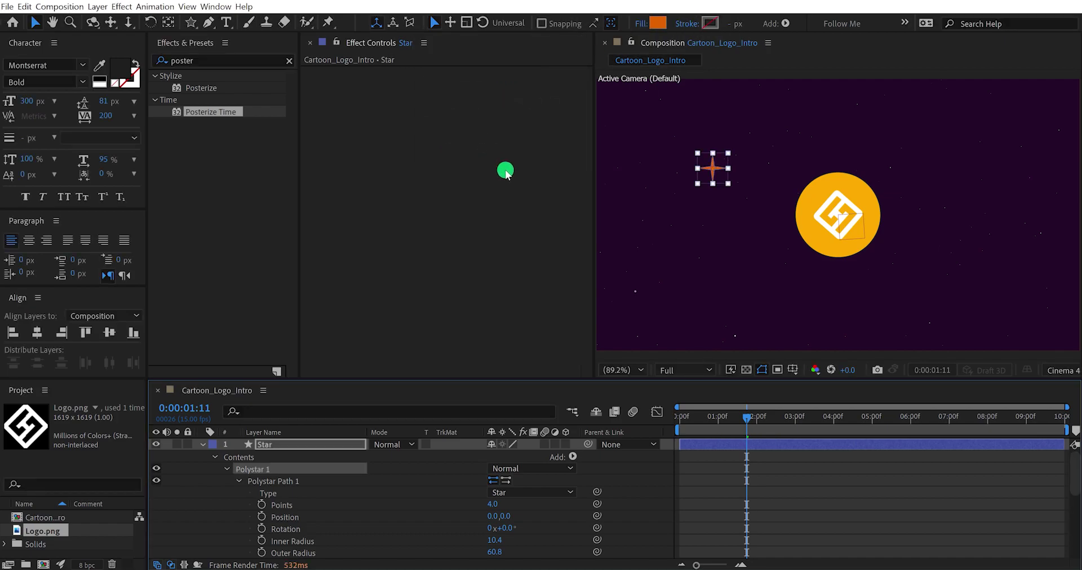
click(656, 25)
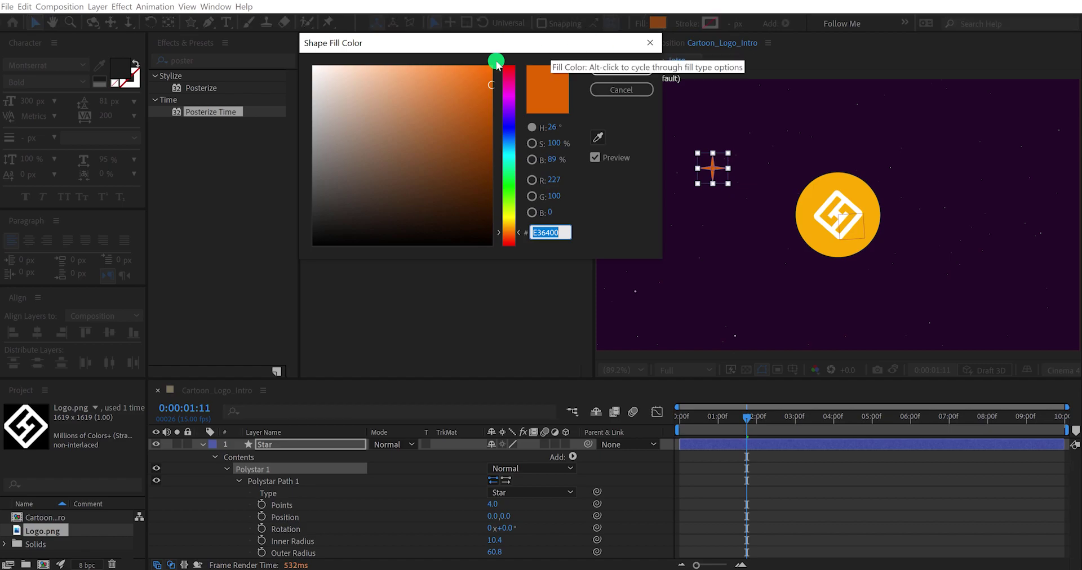
drag(485, 68, 303, 53)
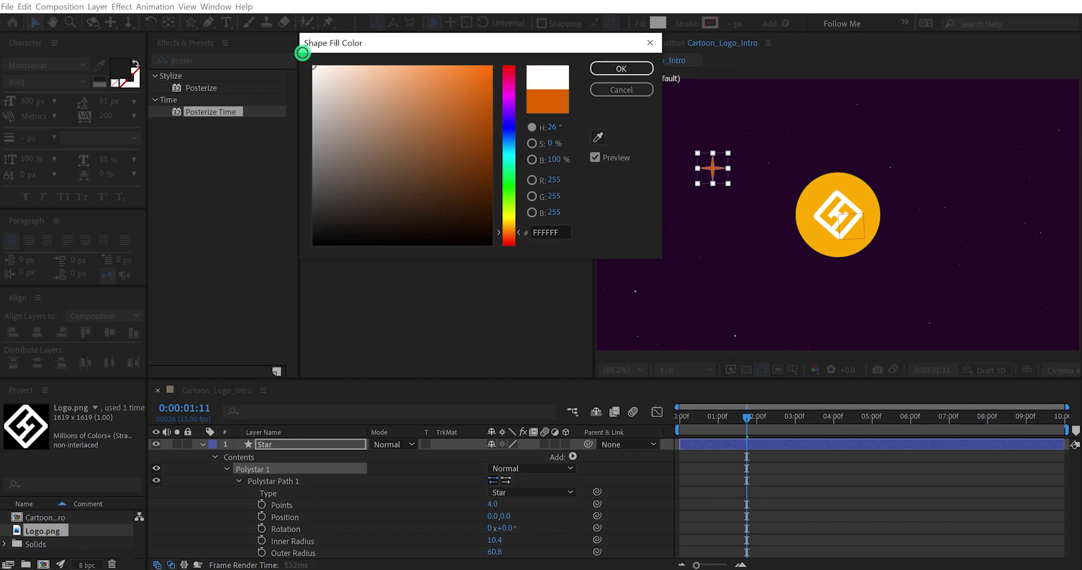
click(617, 70)
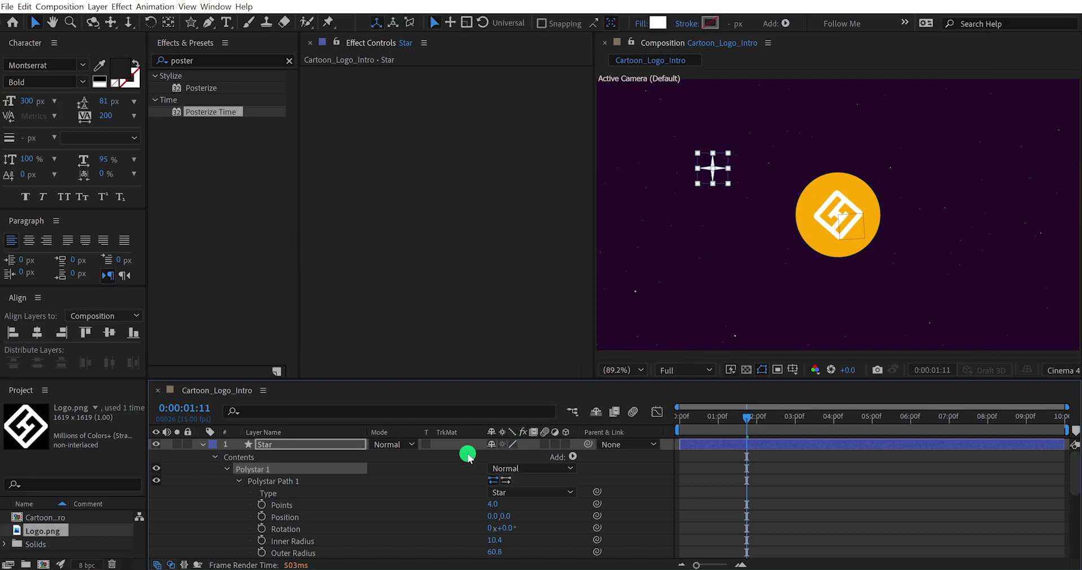
- Add a Scale keyframe of 0% to the Star layer at 0:00:00:00
key(s)
click(317, 446)
key(s)
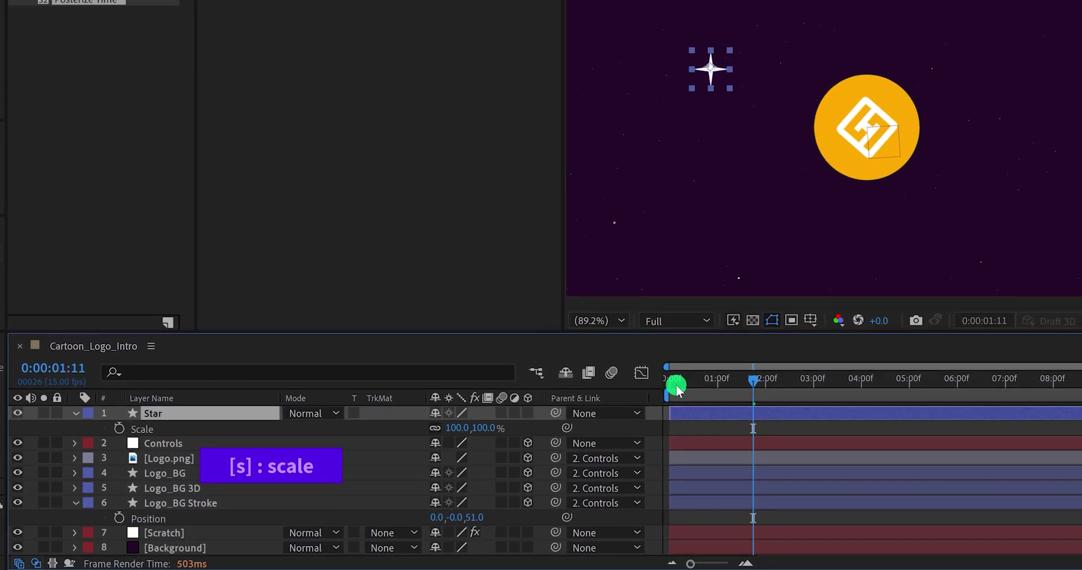
drag(675, 384, 652, 389)
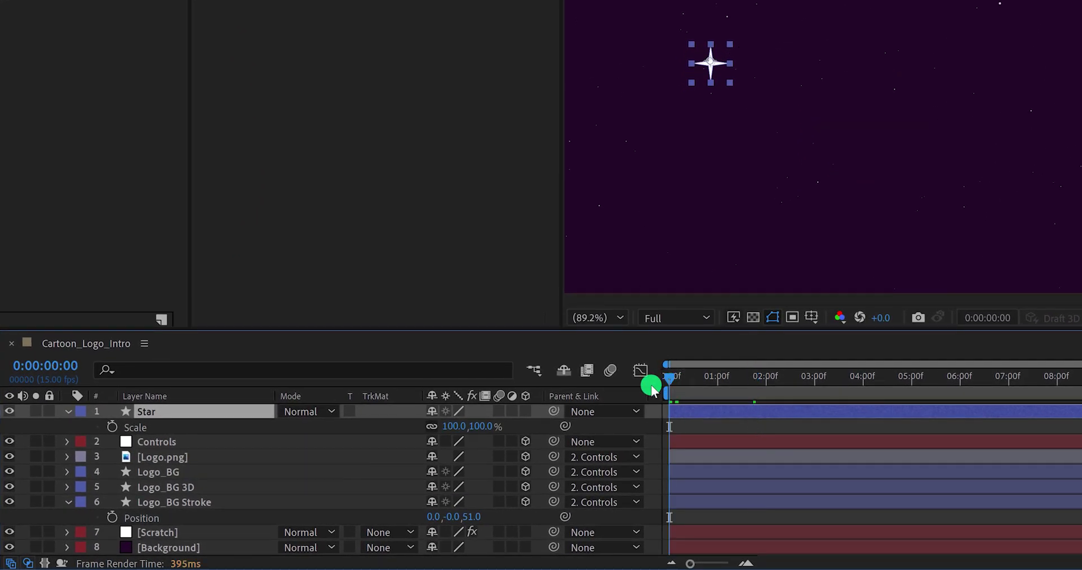
click(112, 428)
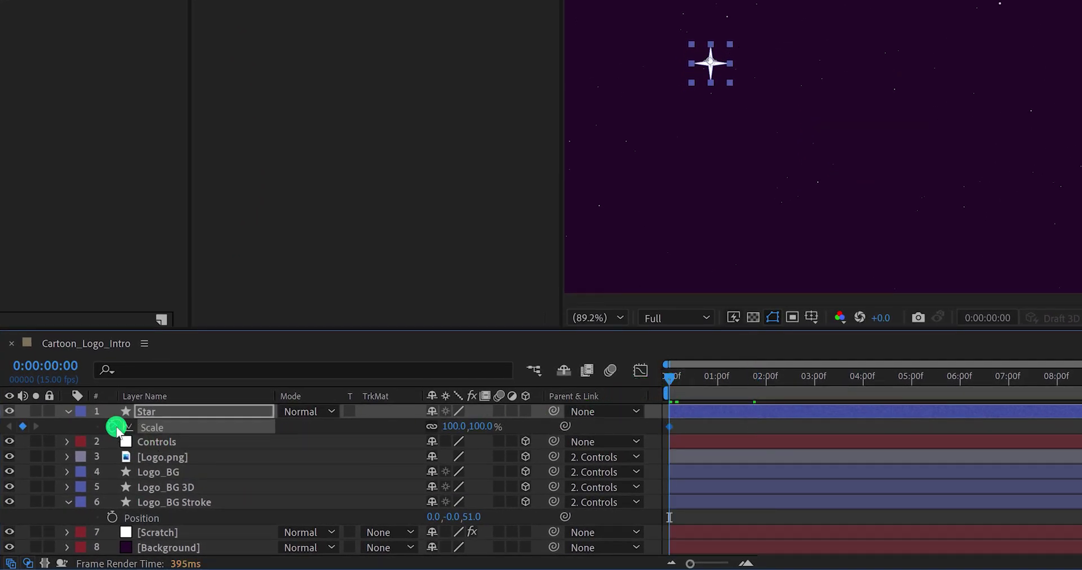
click(488, 427)
text(0)
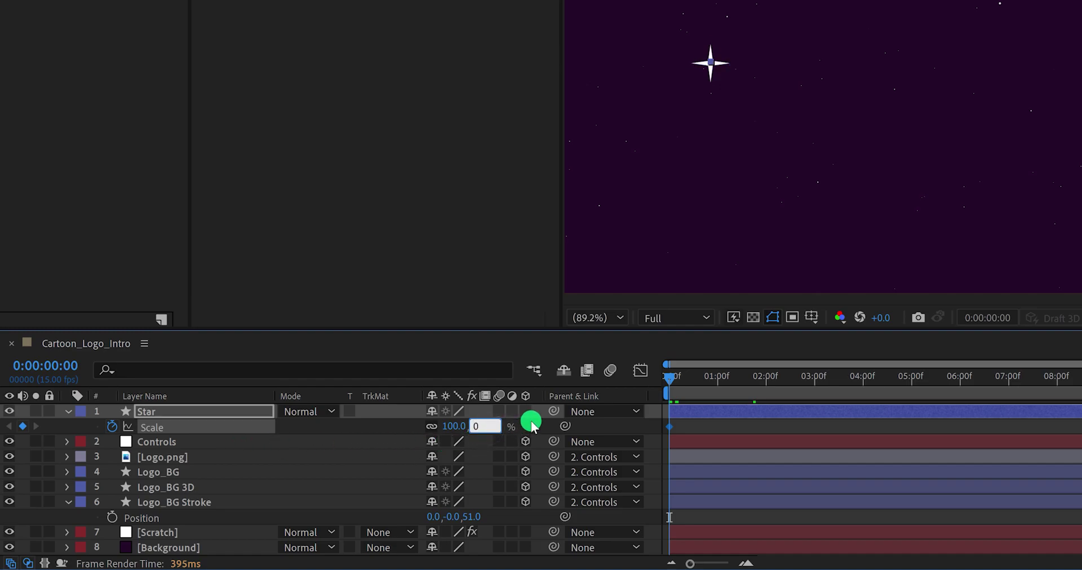
key(Return)
- Add a 50% Scale keyframe to the Star layer at 0:00:00:04 and copy it to 0:00:00:06
drag(673, 381, 681, 379)
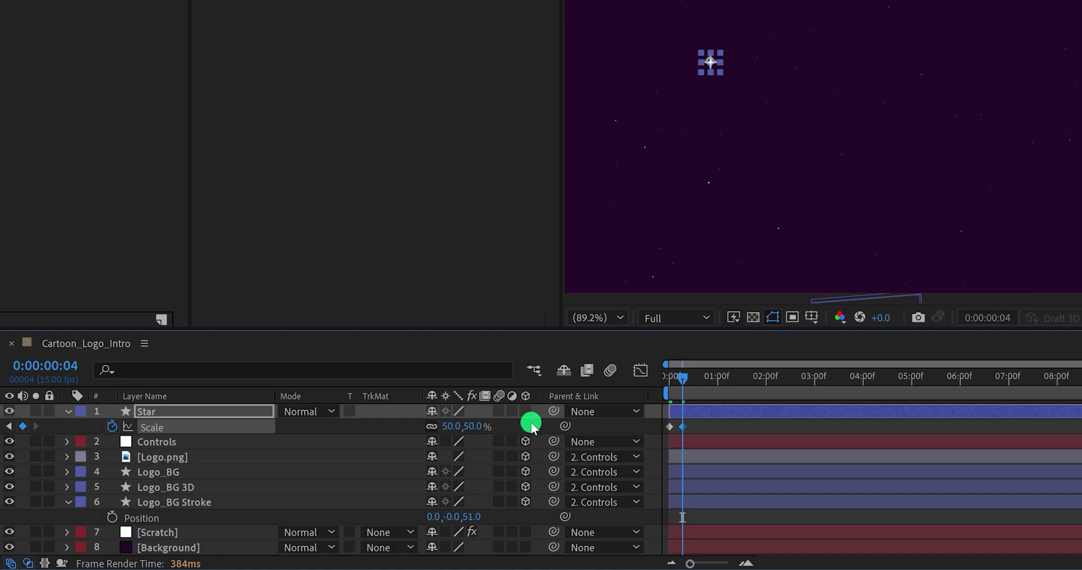
drag(674, 380, 687, 378)
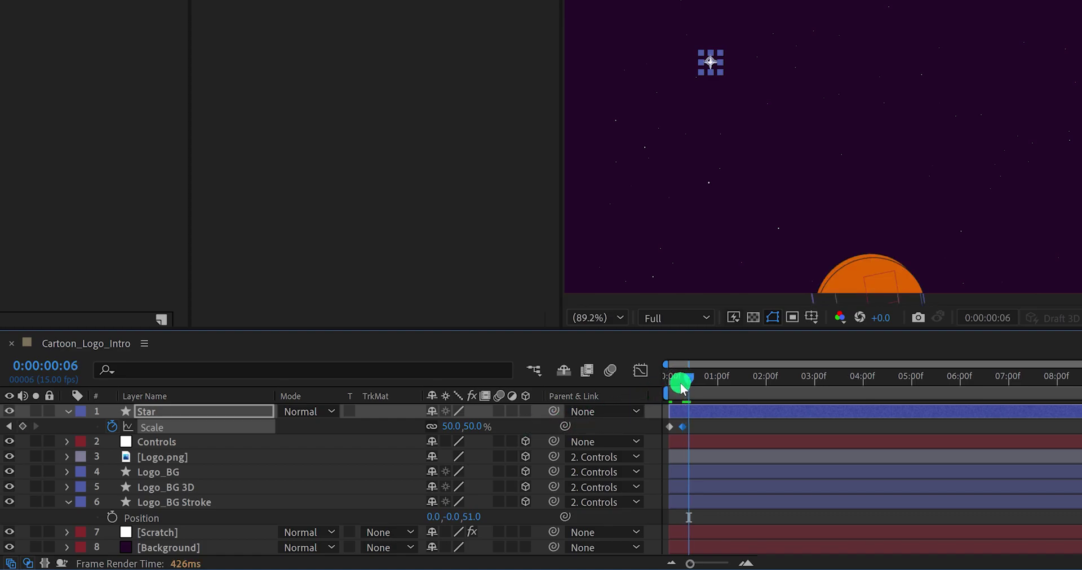
mouse_move(678, 429)
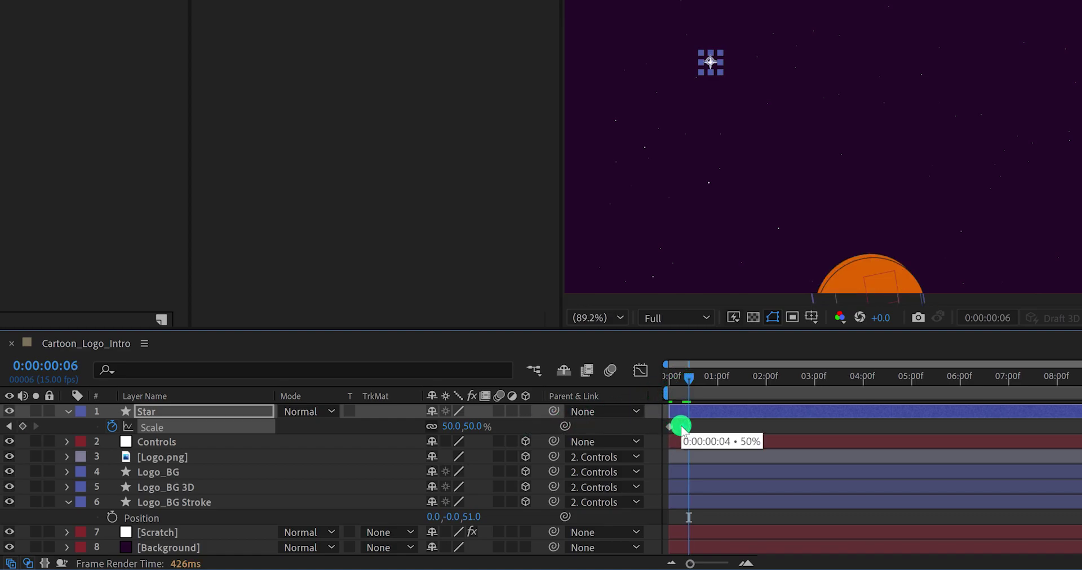
key(ctrl+c)
key(ctrl+v)
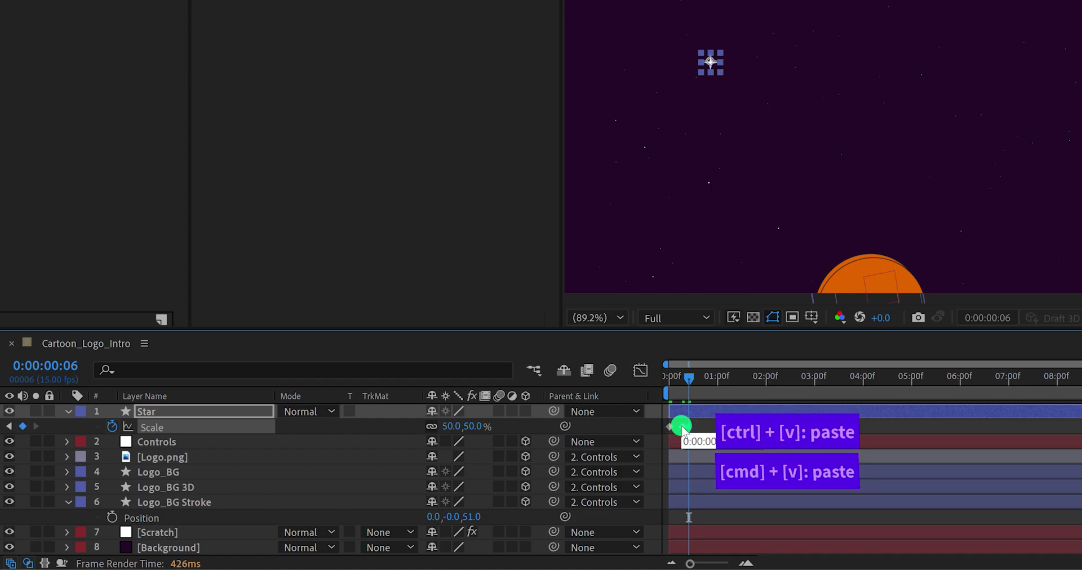
- Copy the Star layer's first Scale keyframe, 0%, to 0:00:00:10
key(ctrl+c)
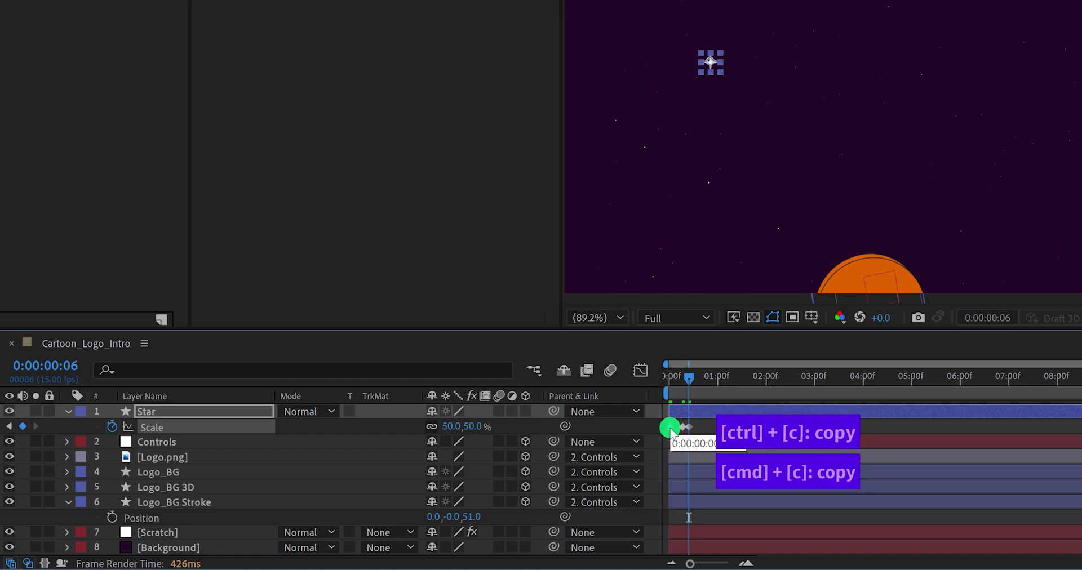
drag(689, 375, 703, 388)
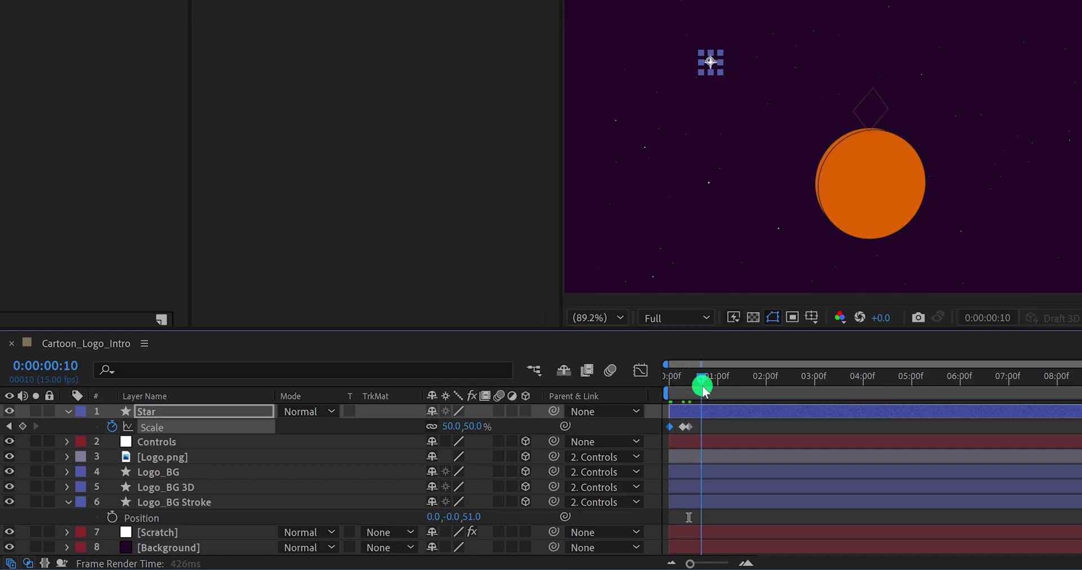
key(ctrl+v)
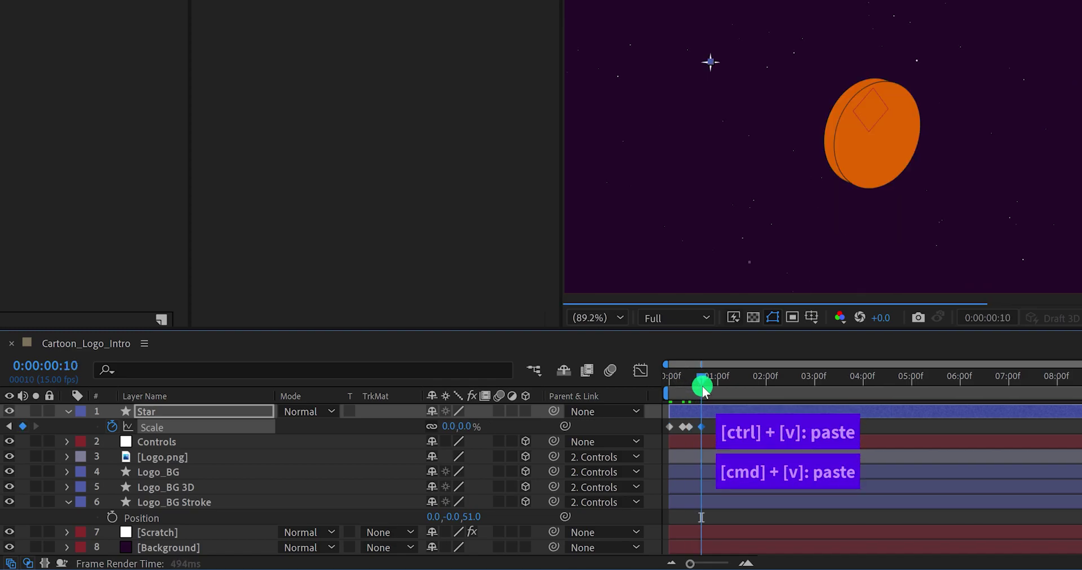
- Apply Easy Ease to all of the Star layer's Scale keyframes and preview the twinkle animation
drag(708, 422, 663, 434)
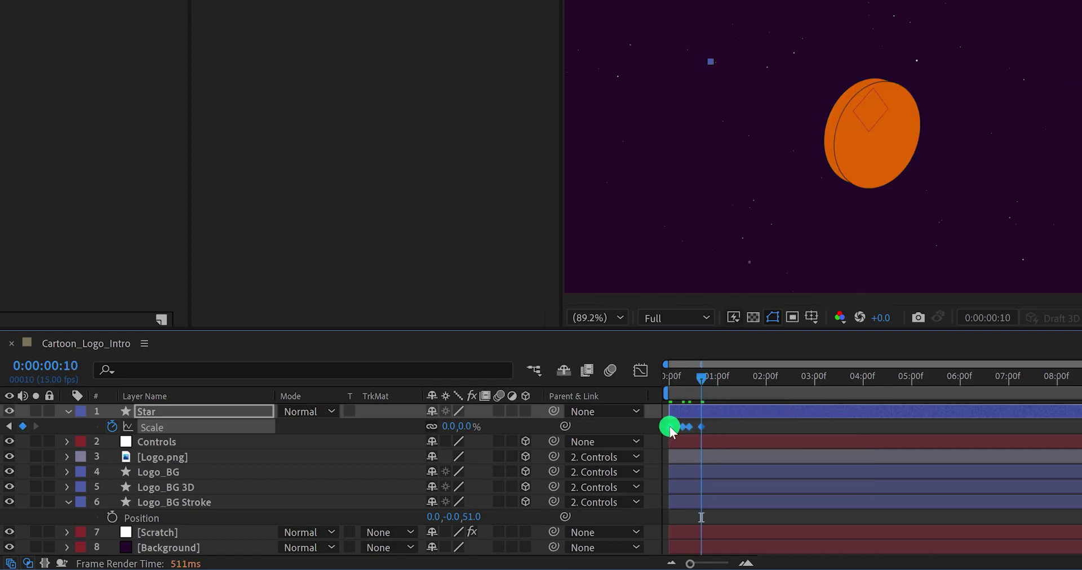
right_click(669, 431)
mouse_move(695, 416)
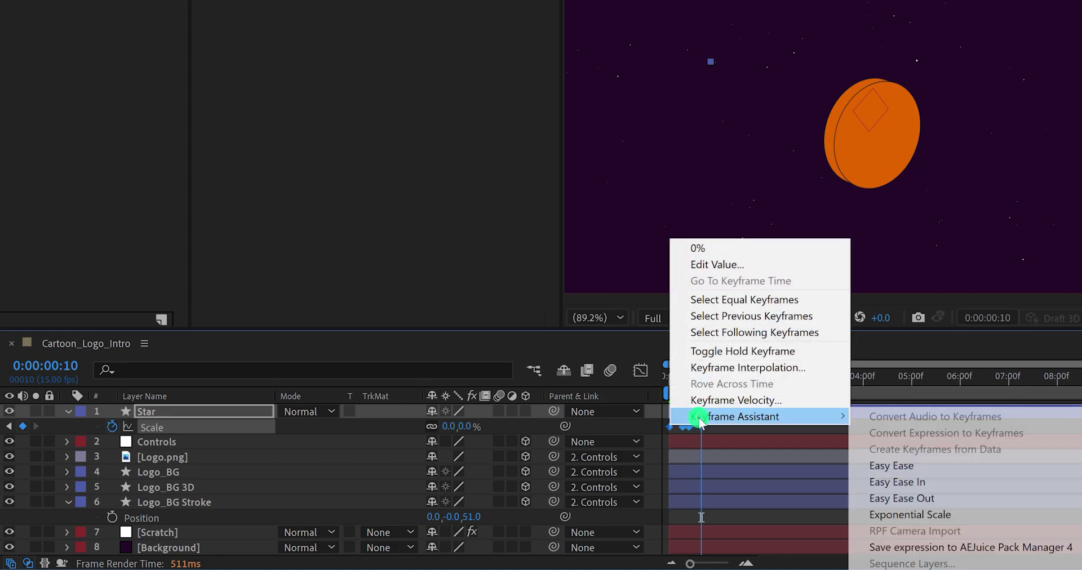
click(922, 464)
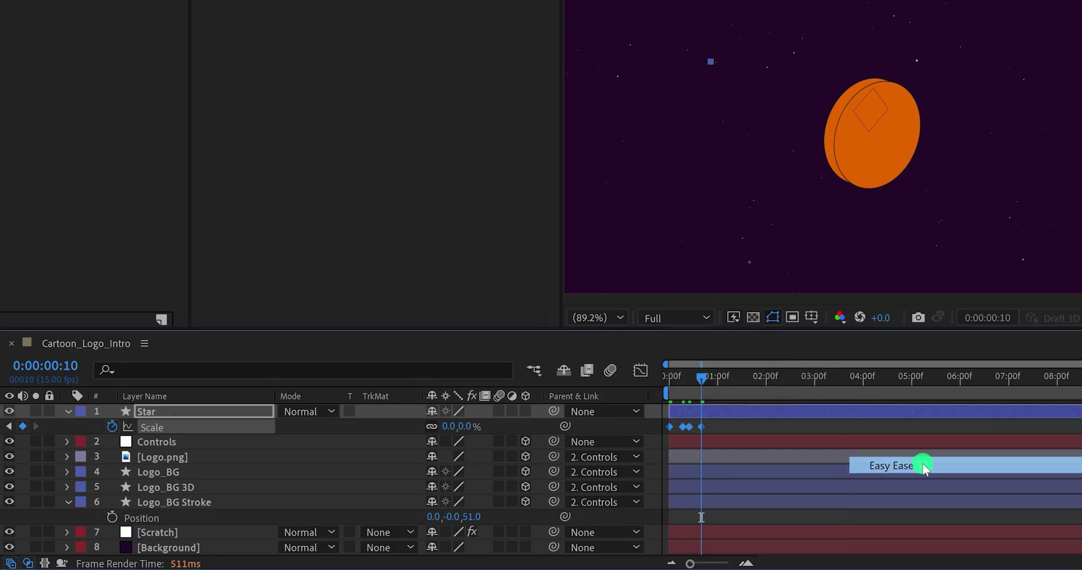
click(749, 425)
key(space)
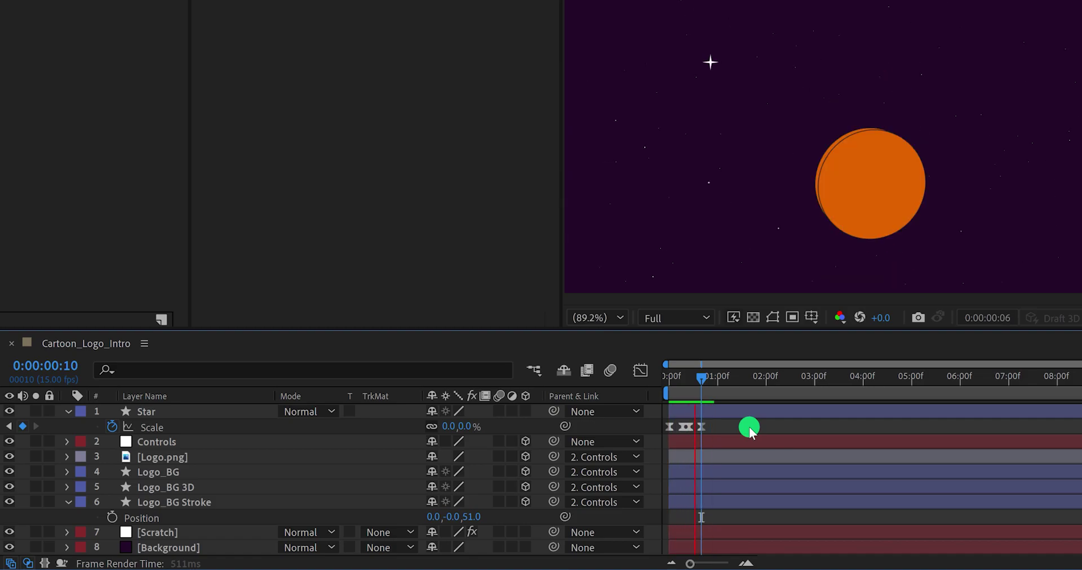
key(space)
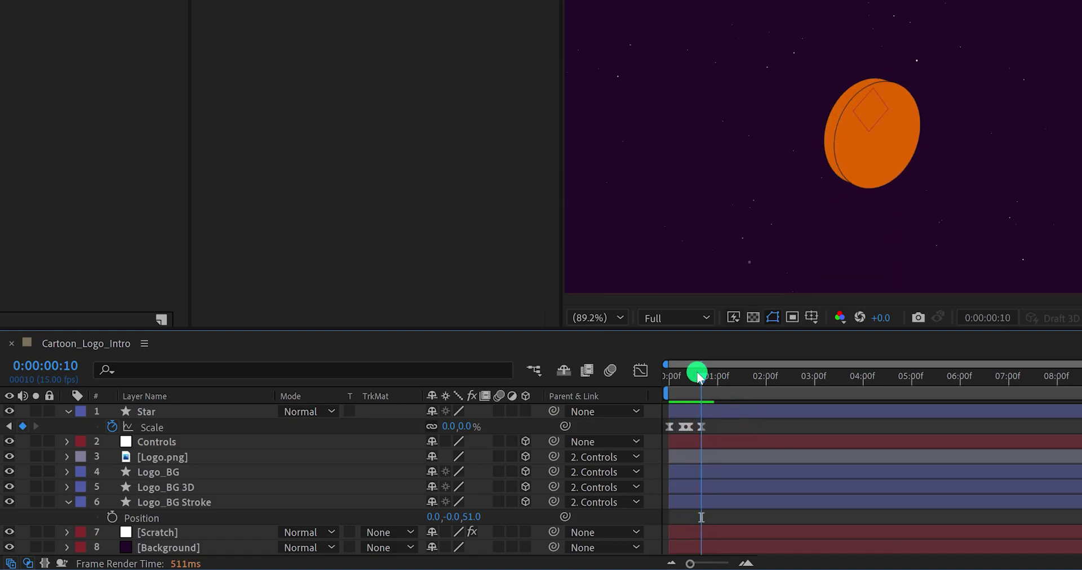
- Split the Star layer at 0:00:00:10, delete the part after the split, and preview the result
drag(697, 376, 701, 382)
click(719, 409)
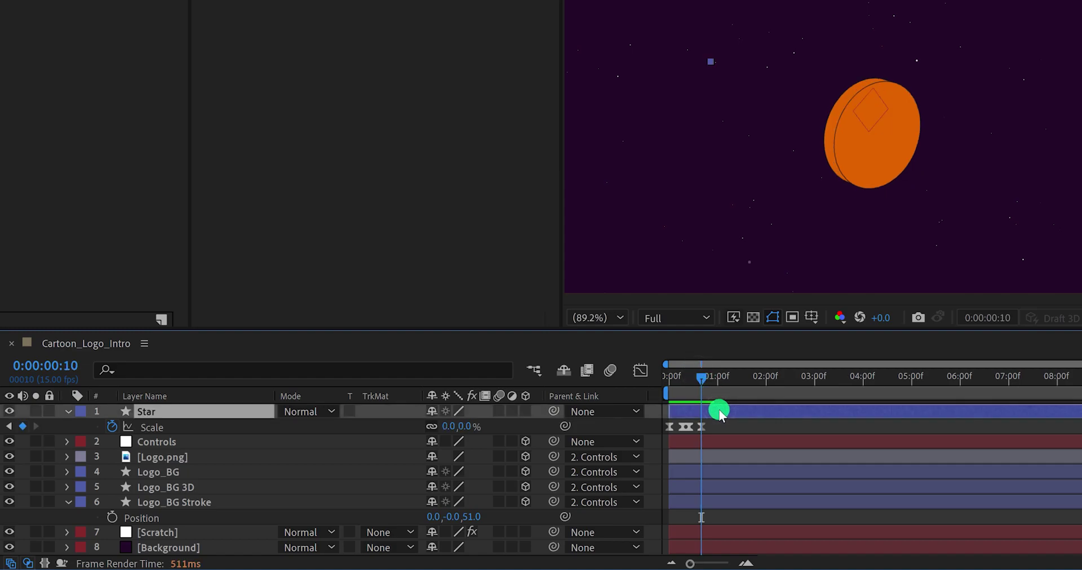
key(ctrl+shift+d)
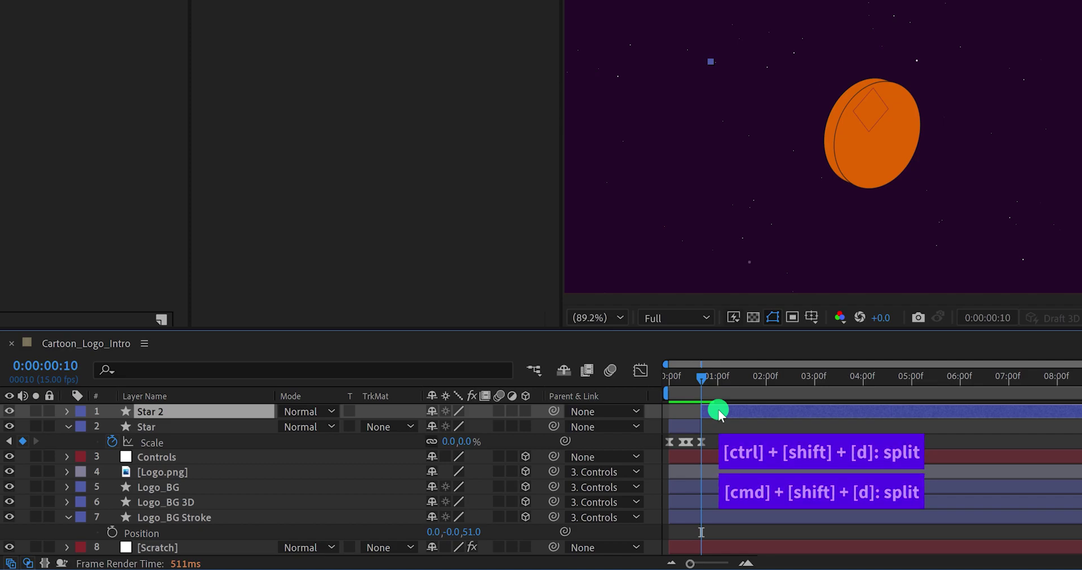
key(Delete)
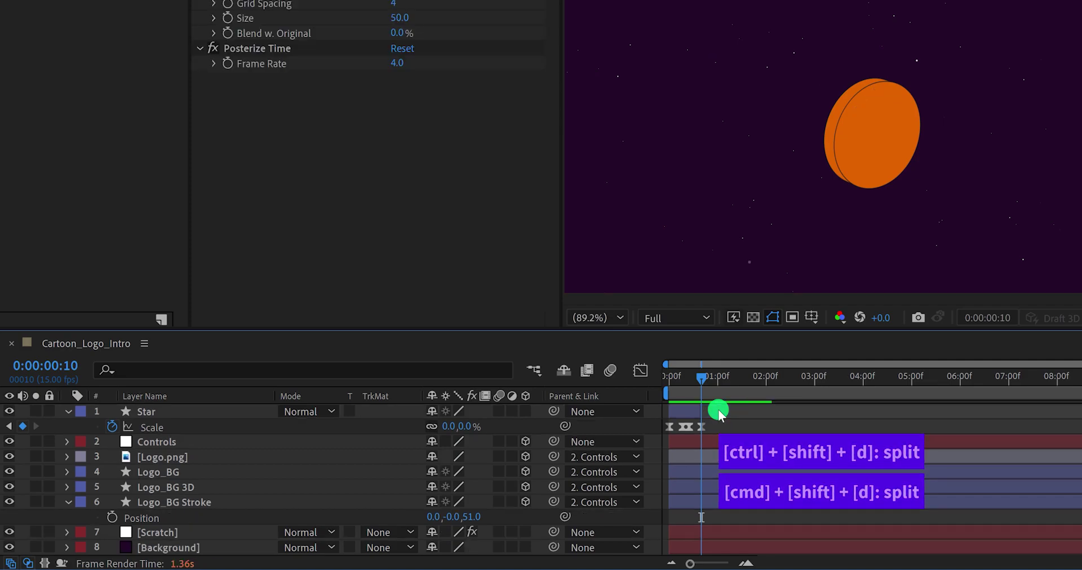
key(space)
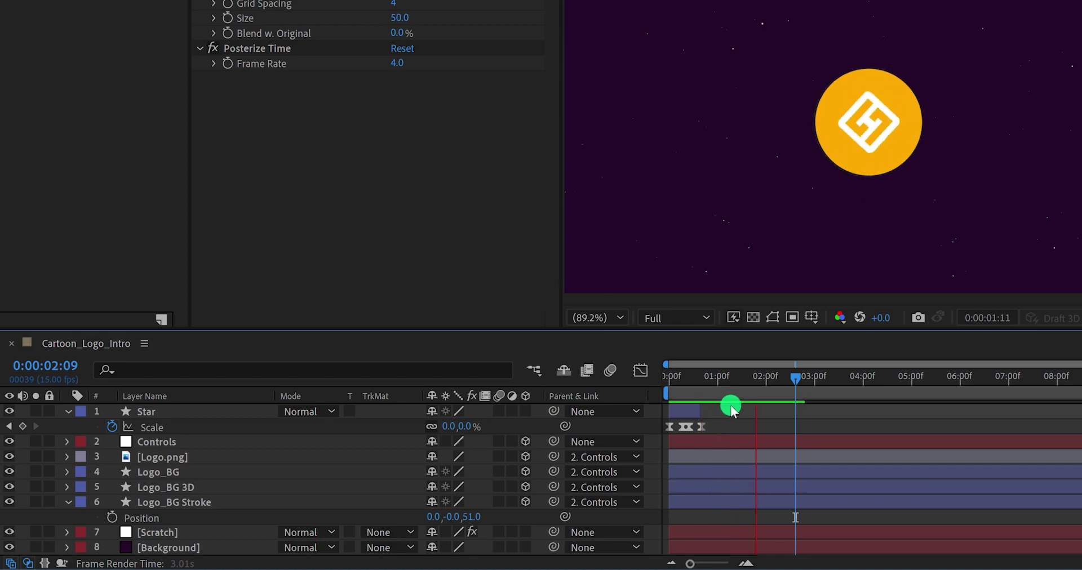
- Duplicate the Star layer at 0:00:00:05 and move the copy well away from the original, to its lower right
click(686, 376)
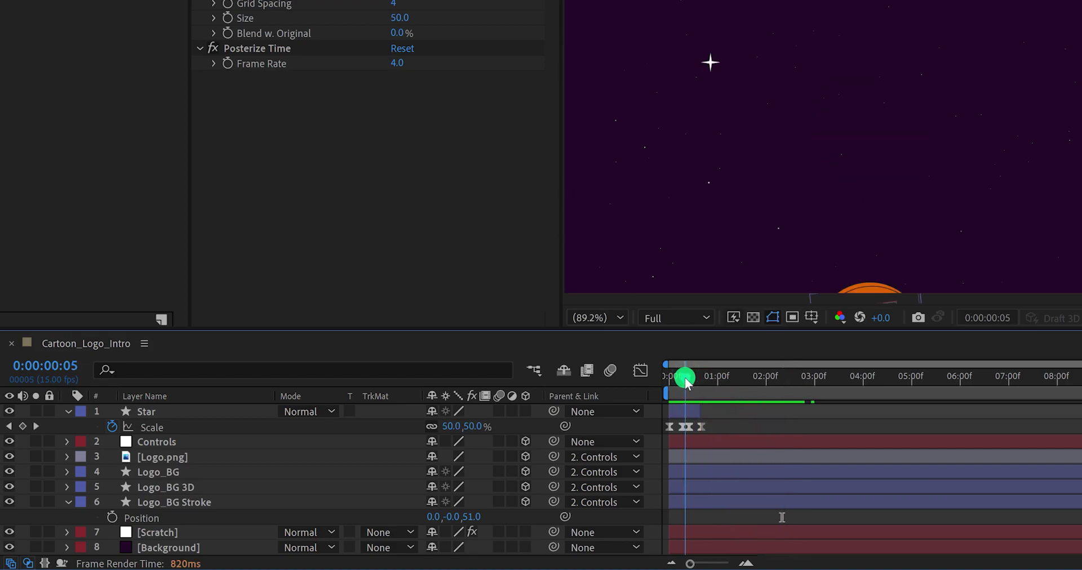
click(679, 411)
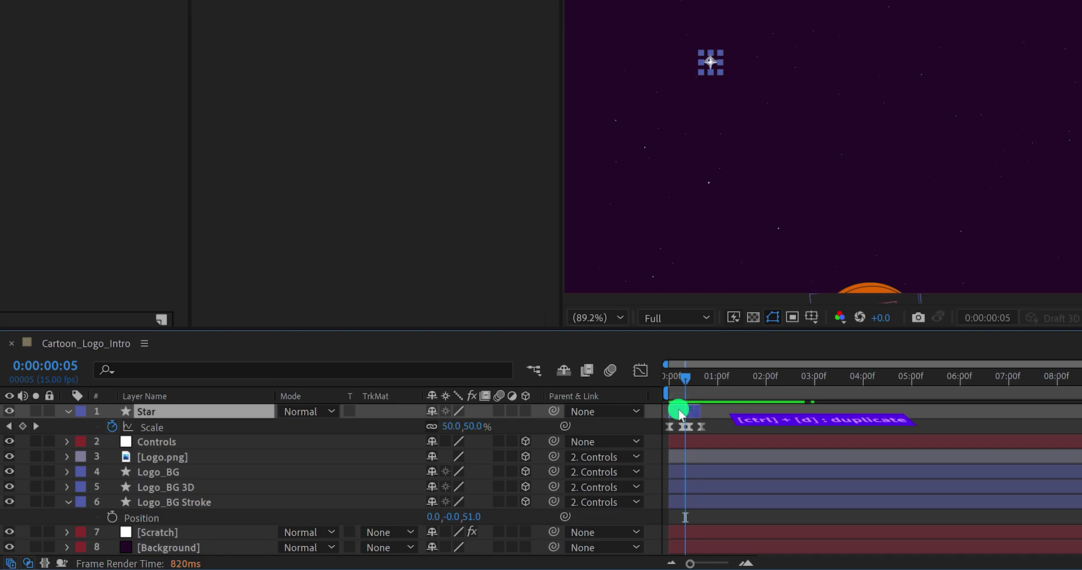
key(ctrl+d)
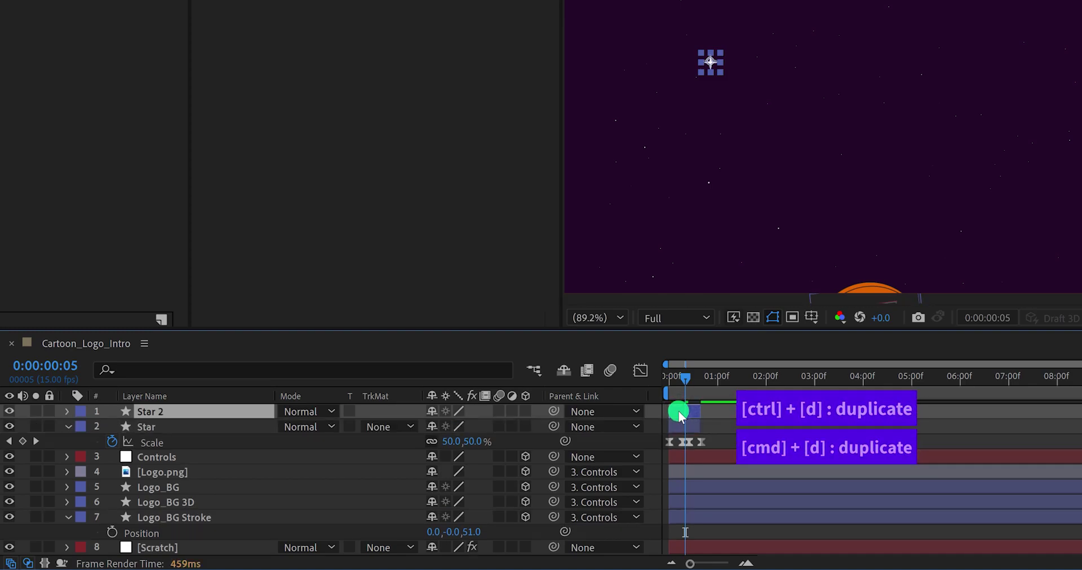
key(shift+Right)
key(shift+Right)
key(shift+Right)
key(shift+Right)
key(shift+Right)
key(shift+Right)
key(shift+Right)
key(shift+Right)
key(shift+Right)
key(shift+Right)
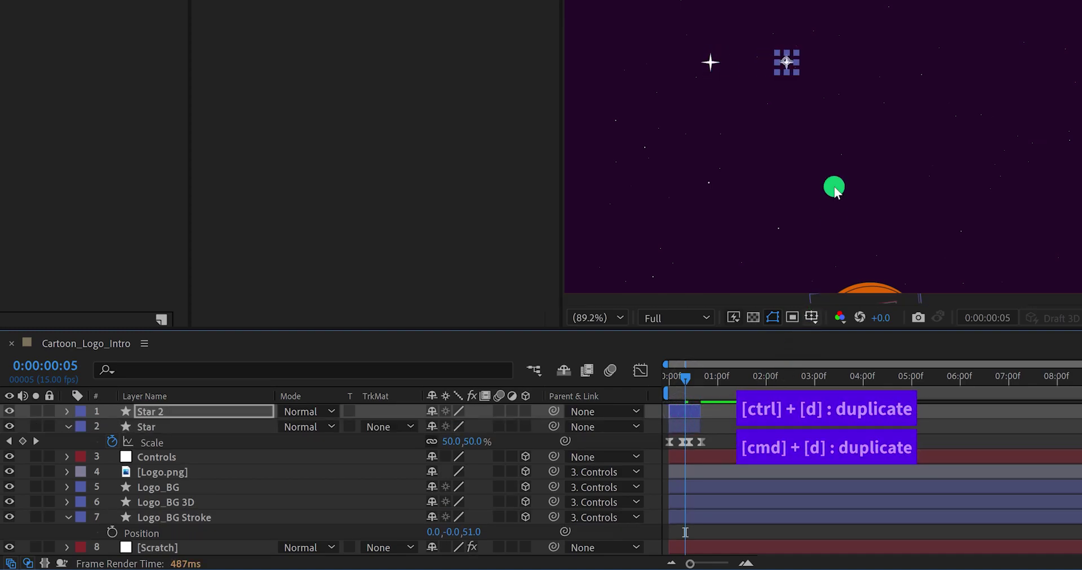
drag(788, 67, 1031, 189)
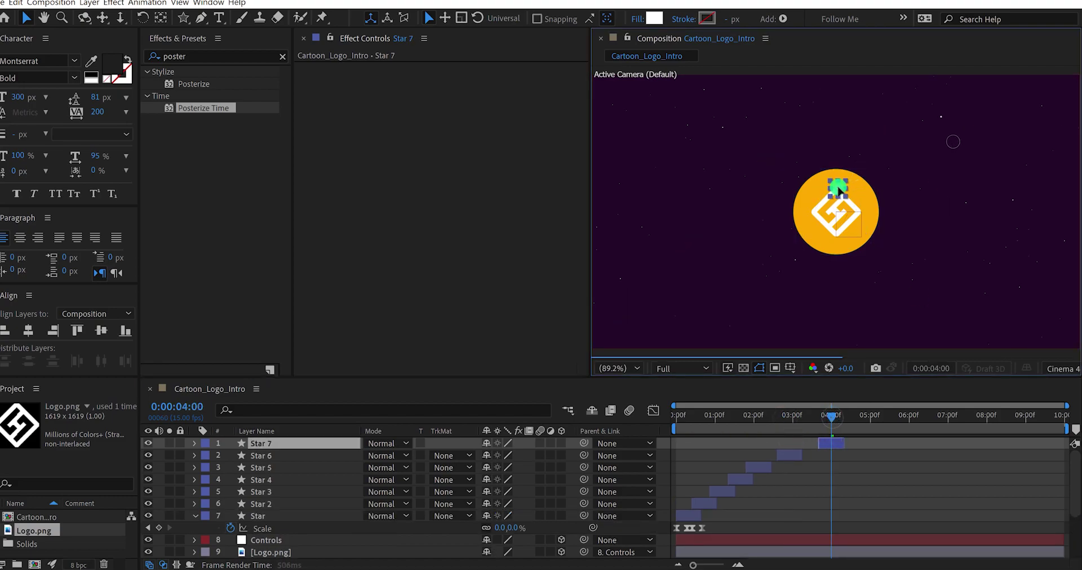
- Keep duplicating the star up to Star 11, staggering the copies later in time, and place Star 11 below the coin
key(ctrl+d)
drag(876, 422, 964, 450)
key(ctrl+d)
key(ctrl+d)
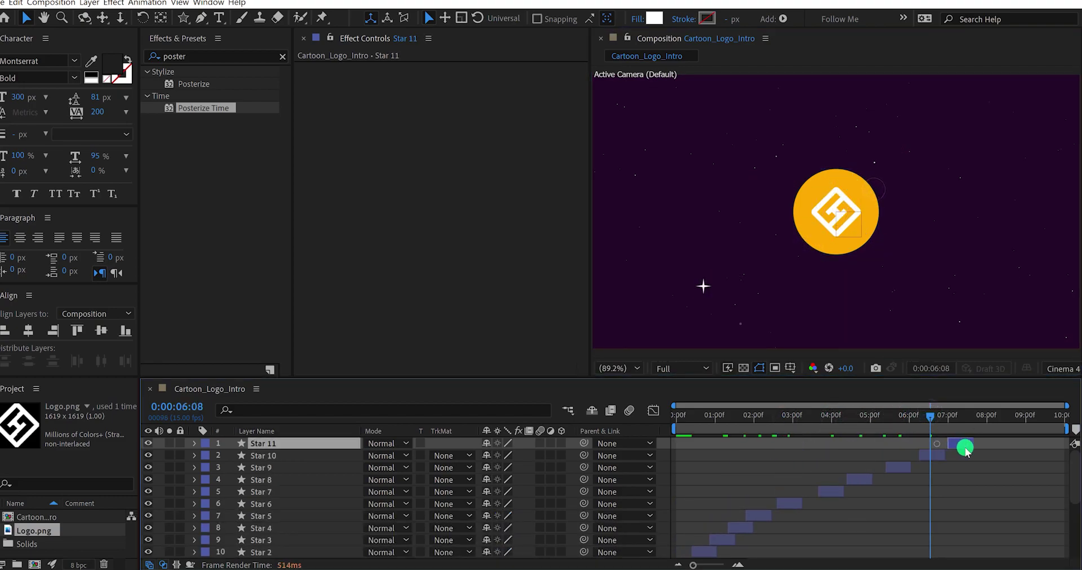
drag(702, 282, 874, 304)
- Duplicate Star 11 as Star 12, start it at about 8 seconds, and move it to the coin's left edge
key(ctrl+d)
drag(958, 444, 978, 441)
click(874, 313)
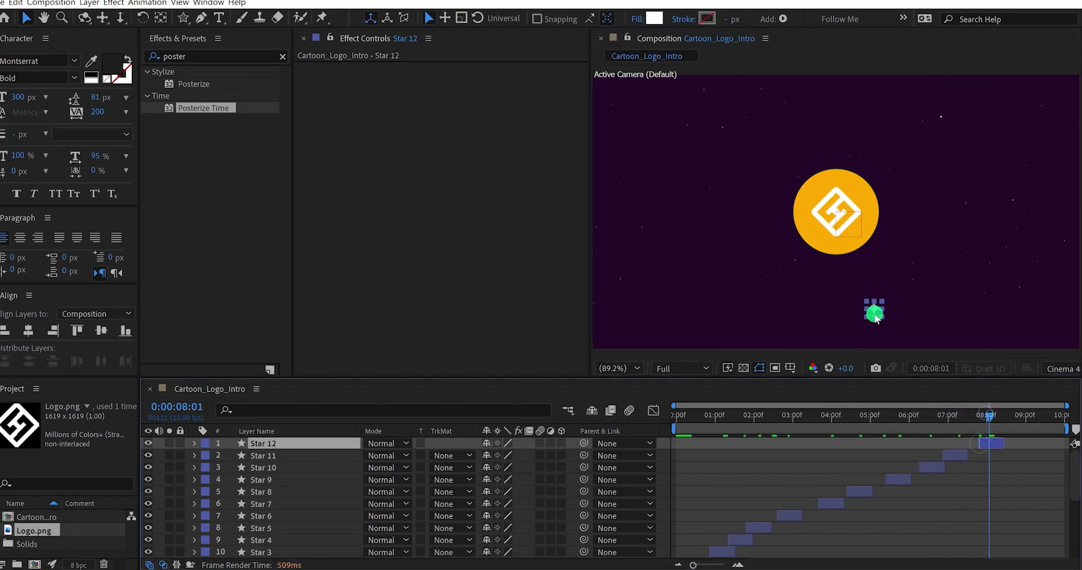
mouse_move(874, 313)
mouse_down()
mouse_move(942, 113)
mouse_move(797, 225)
mouse_up()
- Add the copies Star 13 and Star 14, place Star 14 to the coin's lower right, and preview the staggered twinkles
key(ctrl+d)
key(ctrl+d)
drag(1015, 444, 1044, 444)
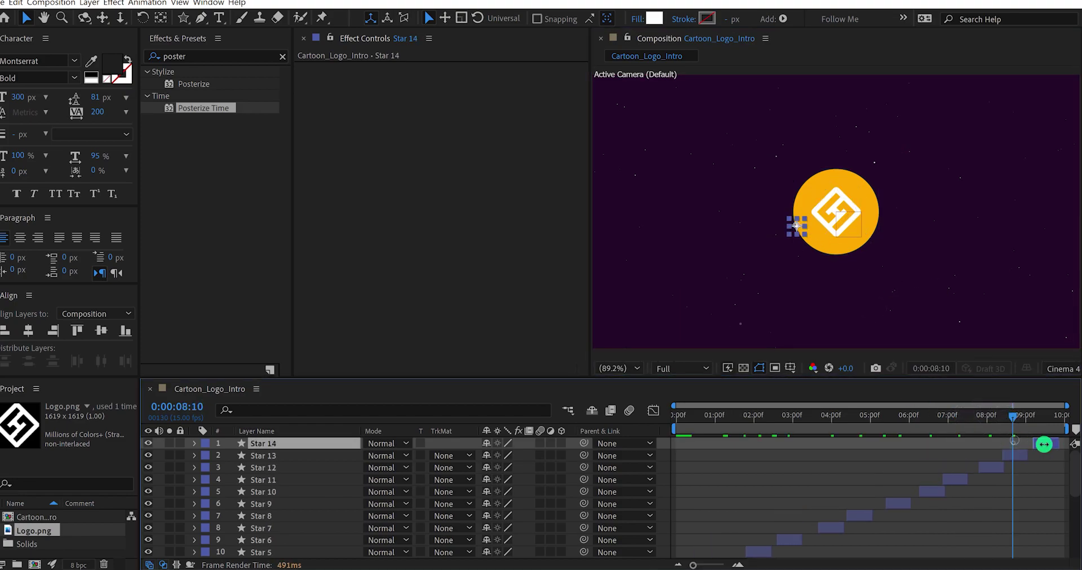
drag(821, 241, 1002, 306)
click(672, 474)
key(space)
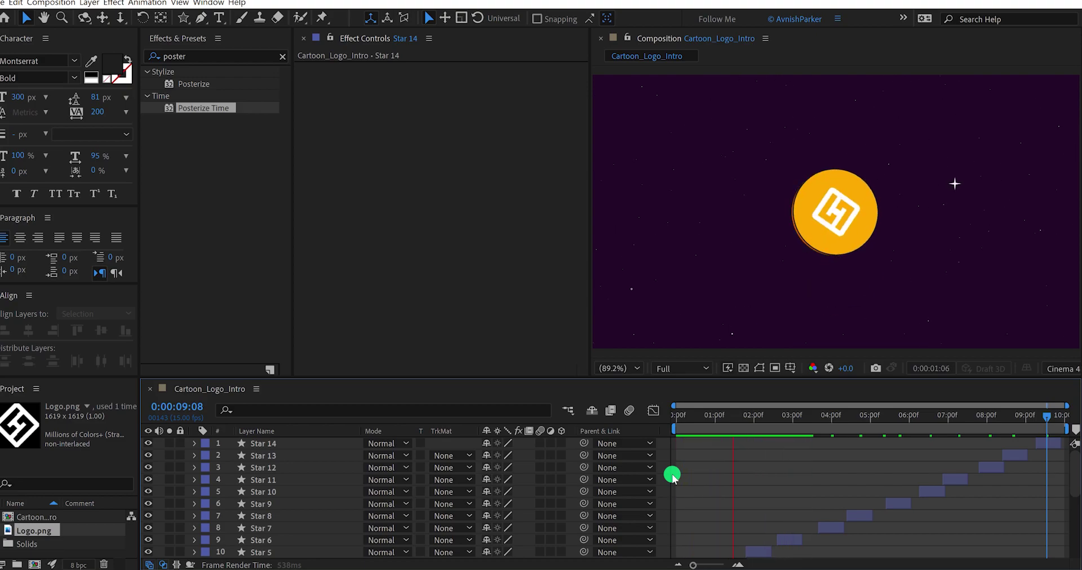
- Shift the Star 7, Star 8 and Star 9 layers earlier in time to close the gaps between their twinkles
drag(755, 415, 833, 451)
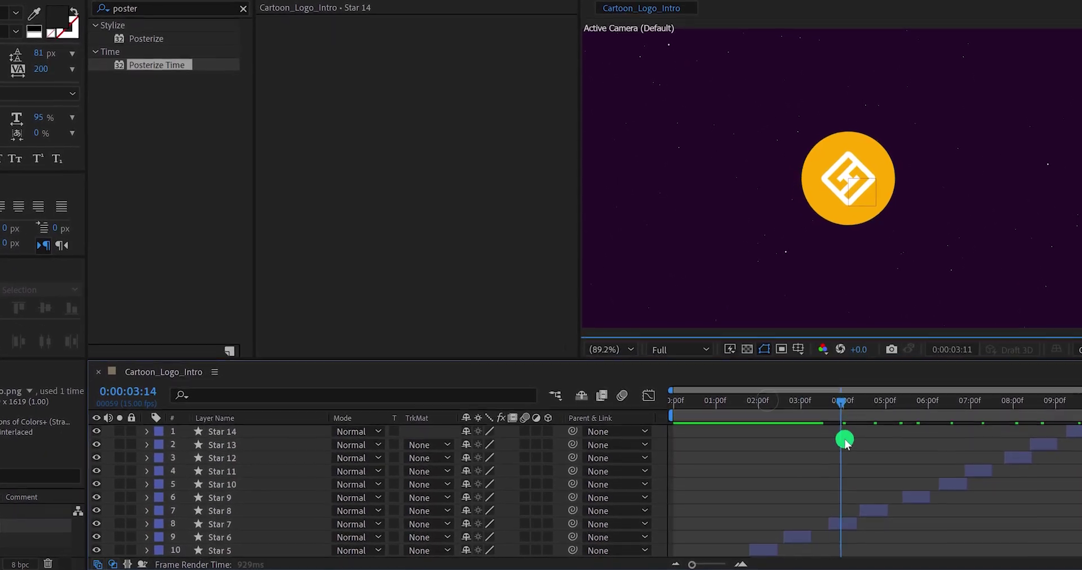
click(841, 524)
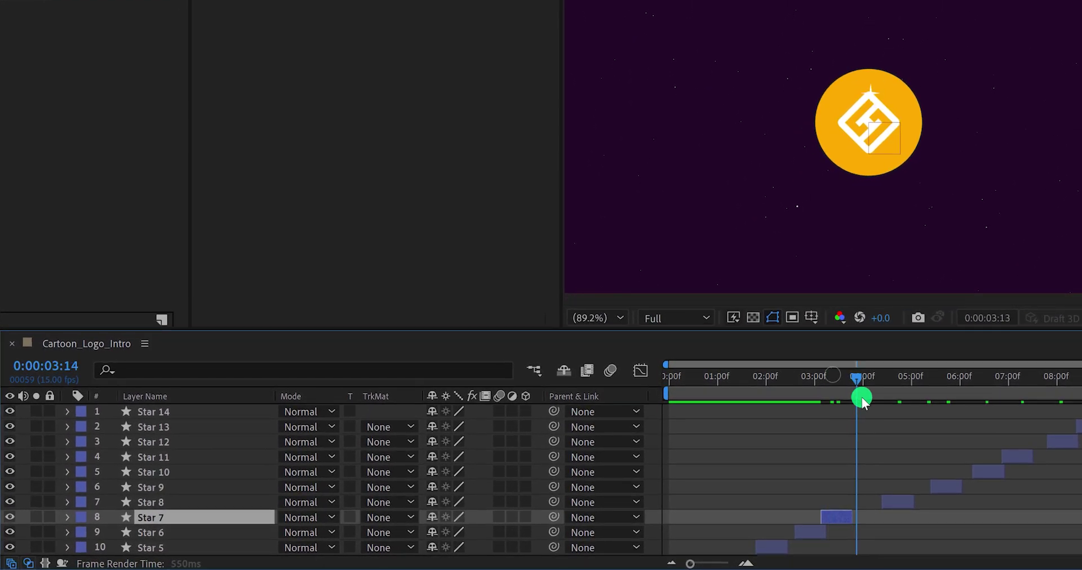
drag(896, 501, 862, 500)
drag(862, 381, 888, 378)
drag(944, 488, 898, 494)
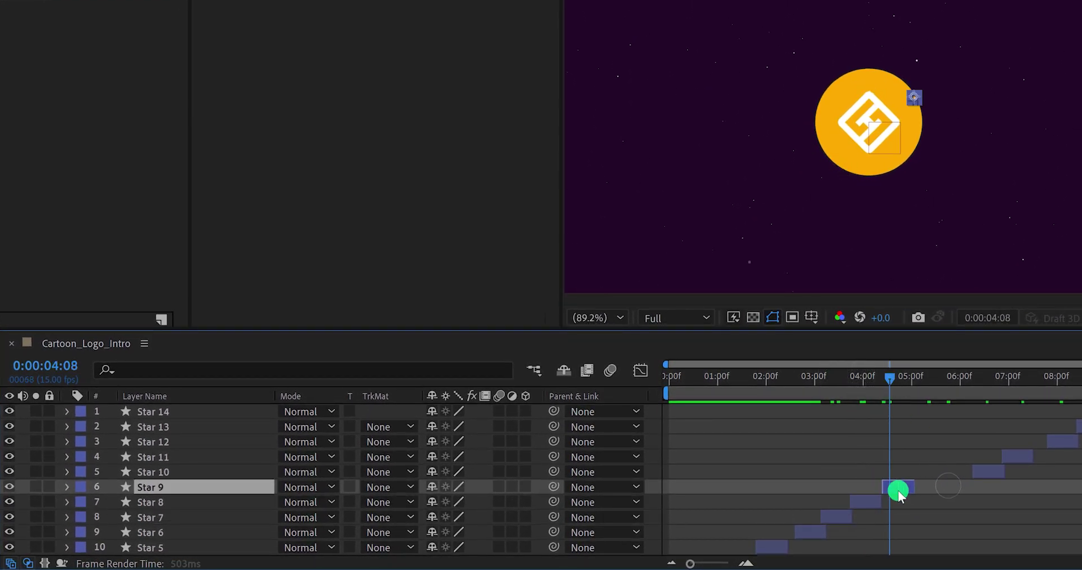
- Shift the Star 10 and Star 11 layers earlier to around 5 seconds and place Star 11 on the coin's lower half
drag(902, 383, 924, 378)
drag(983, 472, 922, 473)
drag(1019, 454, 943, 456)
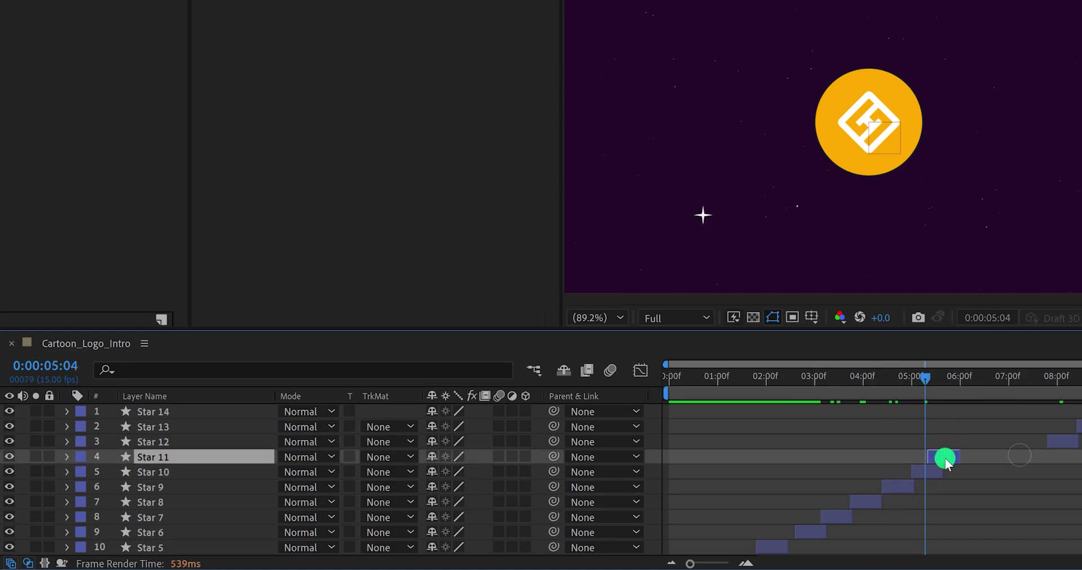
drag(925, 383, 940, 380)
drag(914, 242, 862, 149)
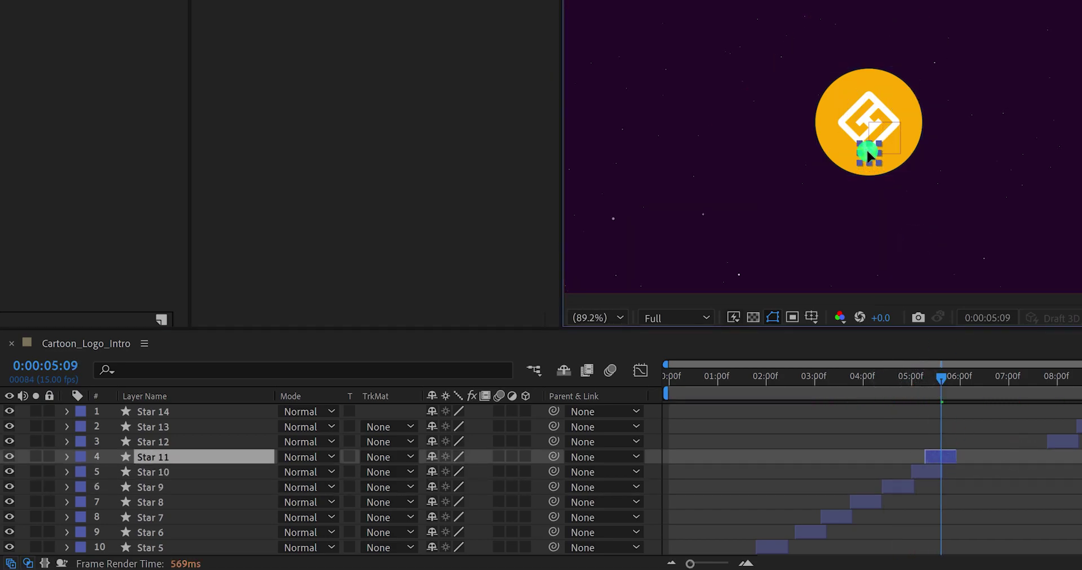
click(667, 446)
- Pre-compose all star layers, from Star to Star 14, into a new composition named Star_Glow
scroll(169, 422, down, 3)
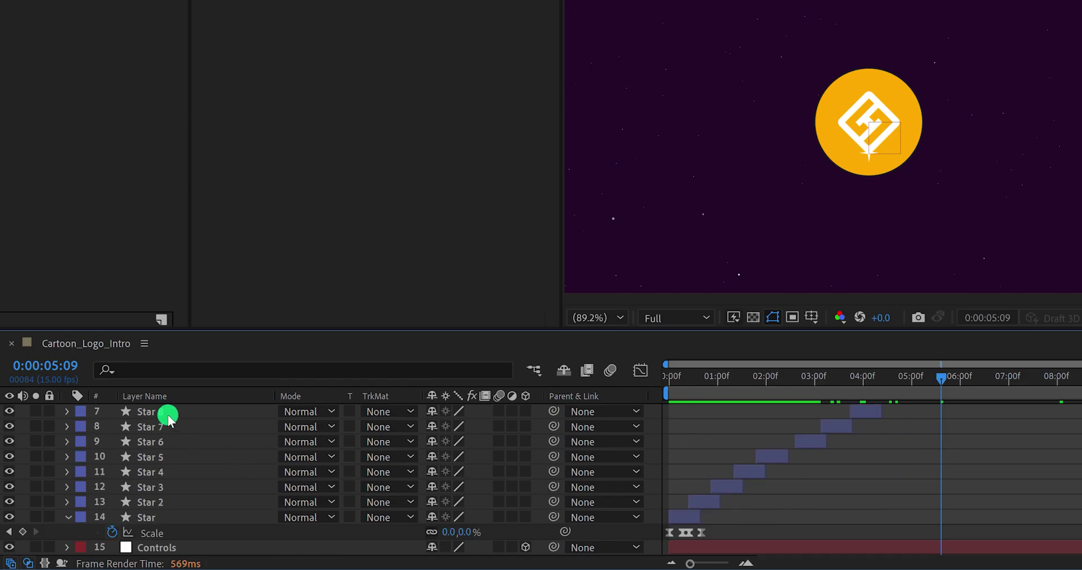
click(159, 521)
scroll(169, 491, up, 5)
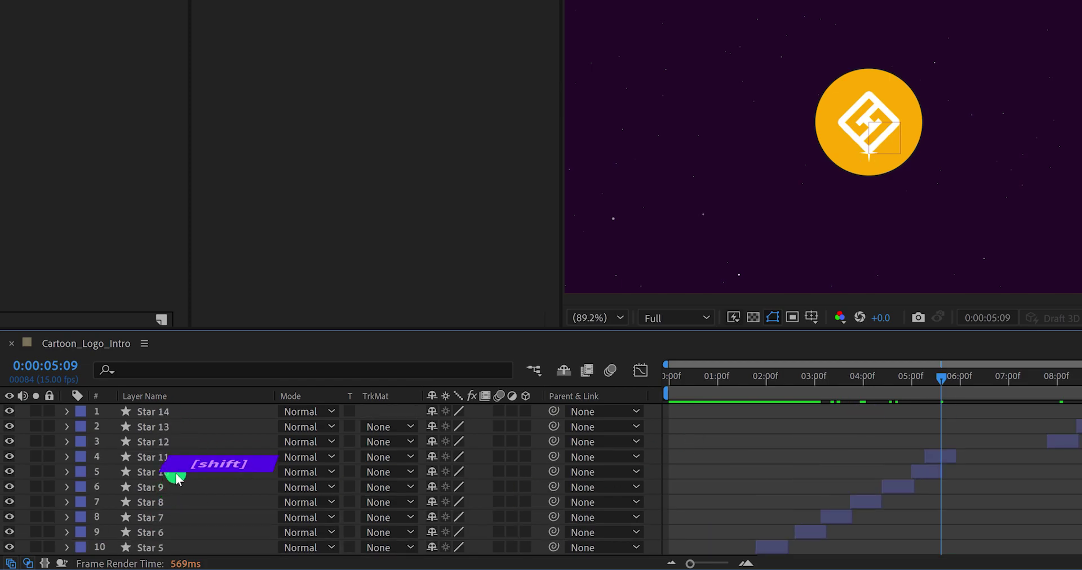
shift+click(169, 415)
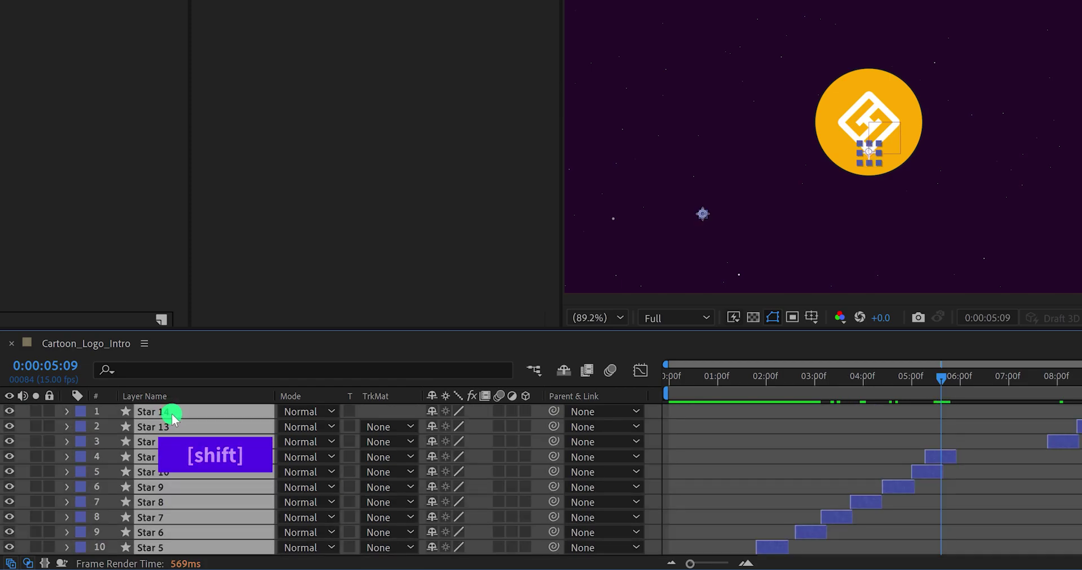
right_click(172, 417)
click(264, 338)
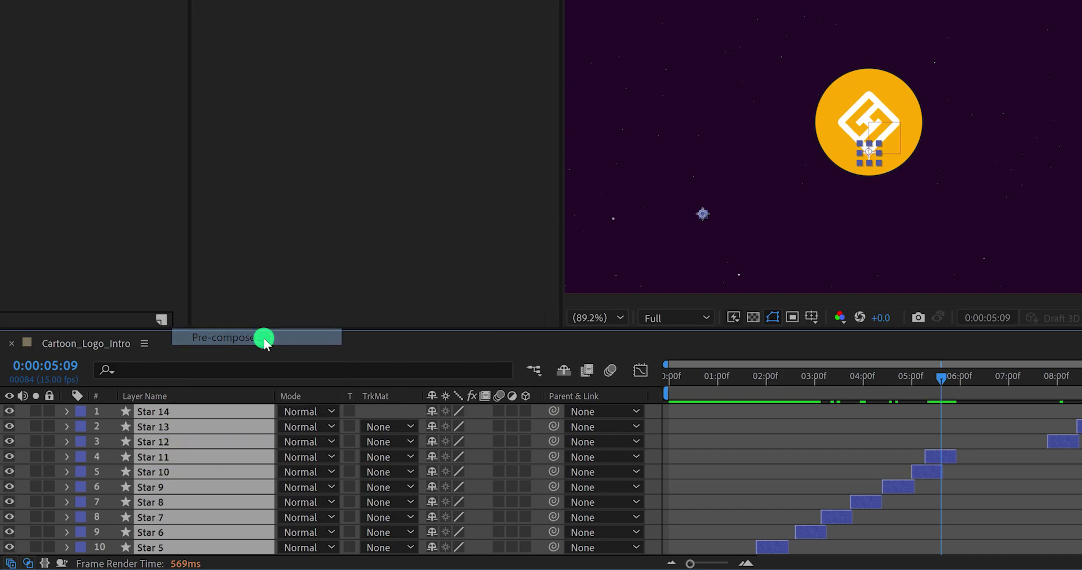
text(Star_Glow)
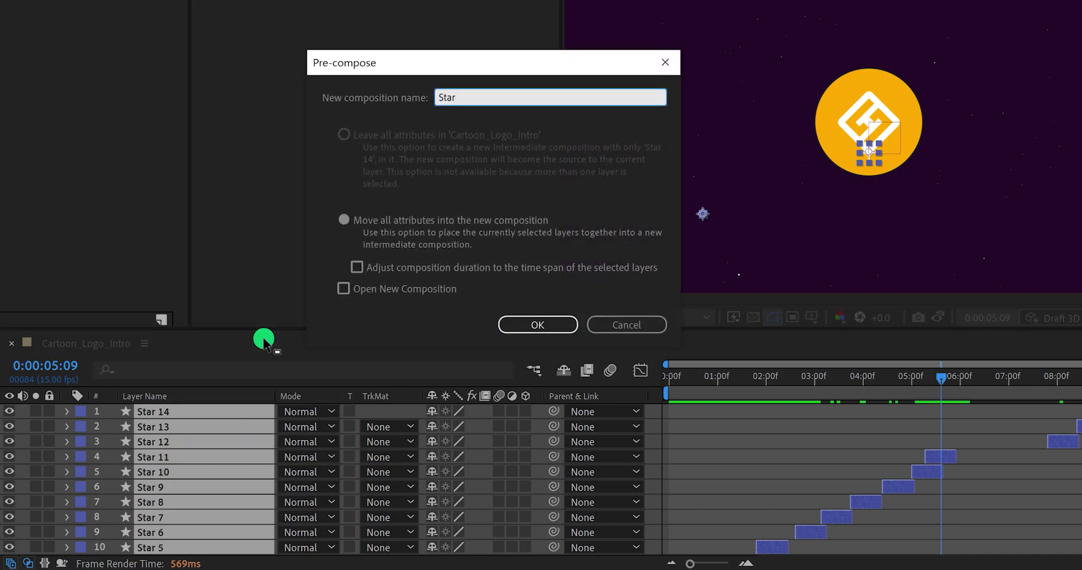
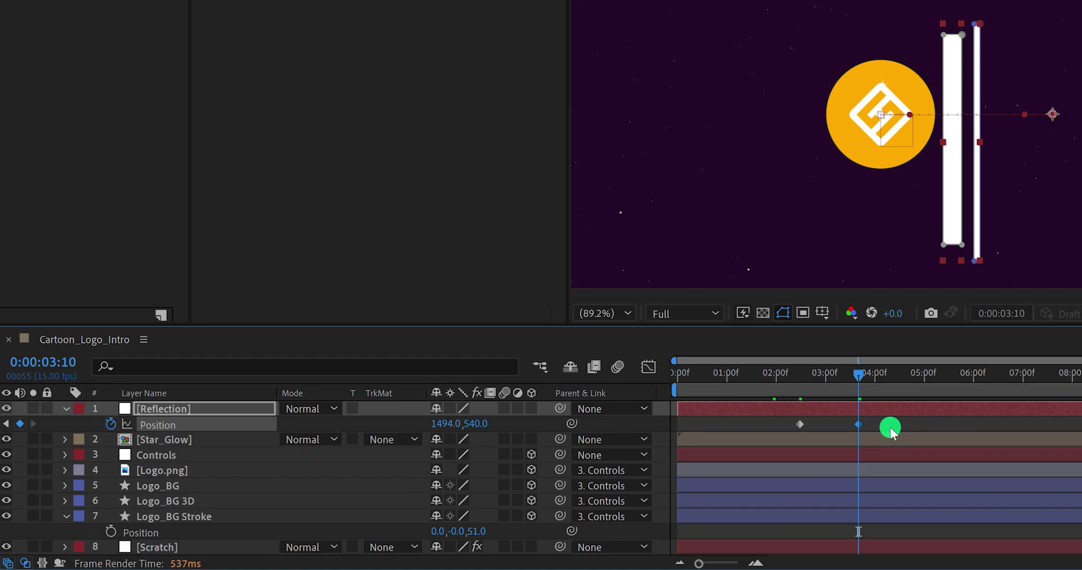
- Apply Easy Ease to both Position keyframes of the Reflection layer
drag(882, 424, 800, 432)
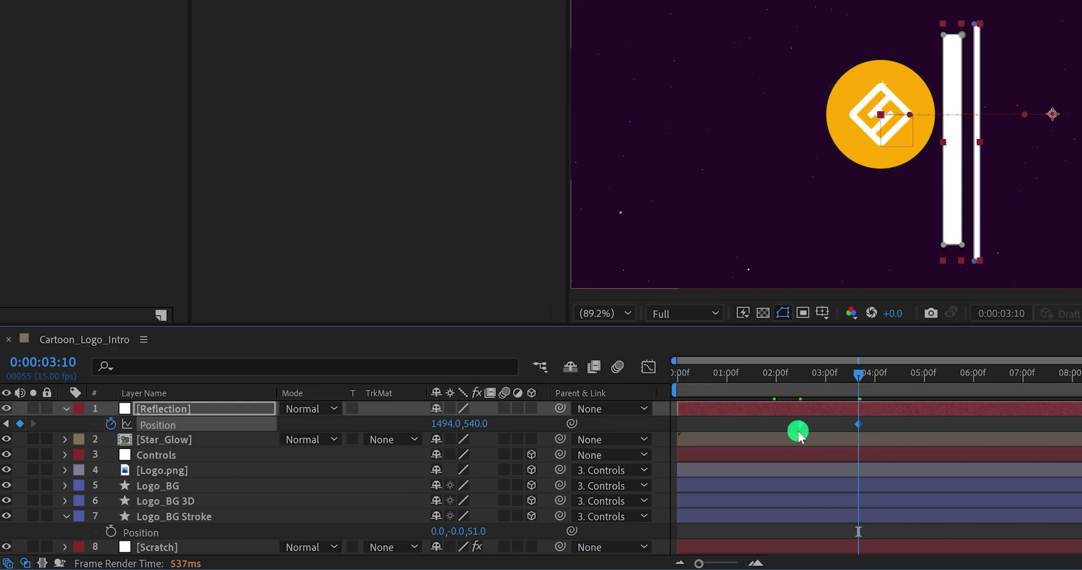
right_click(799, 428)
mouse_move(828, 415)
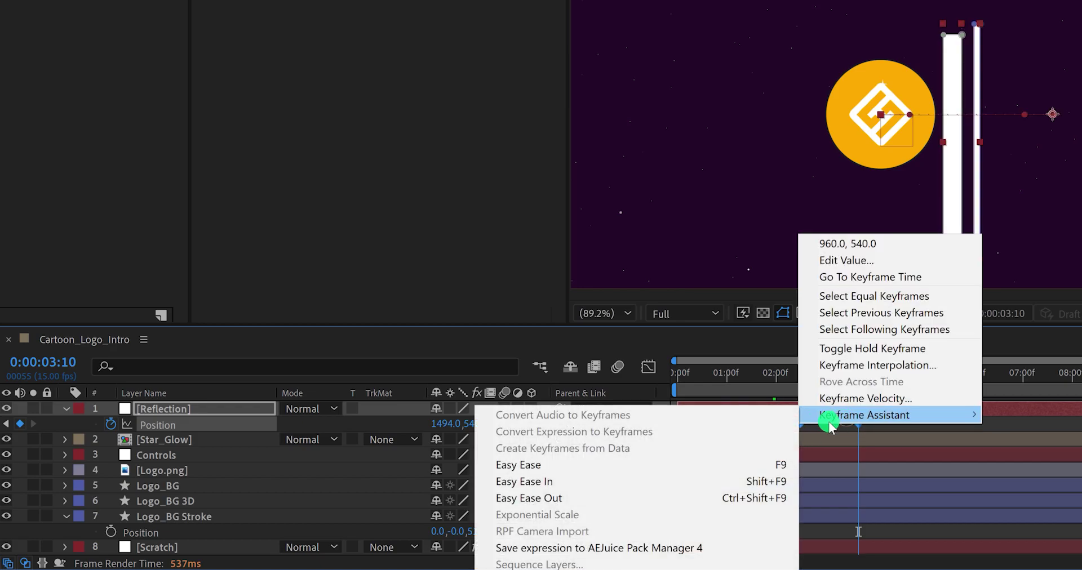
click(731, 467)
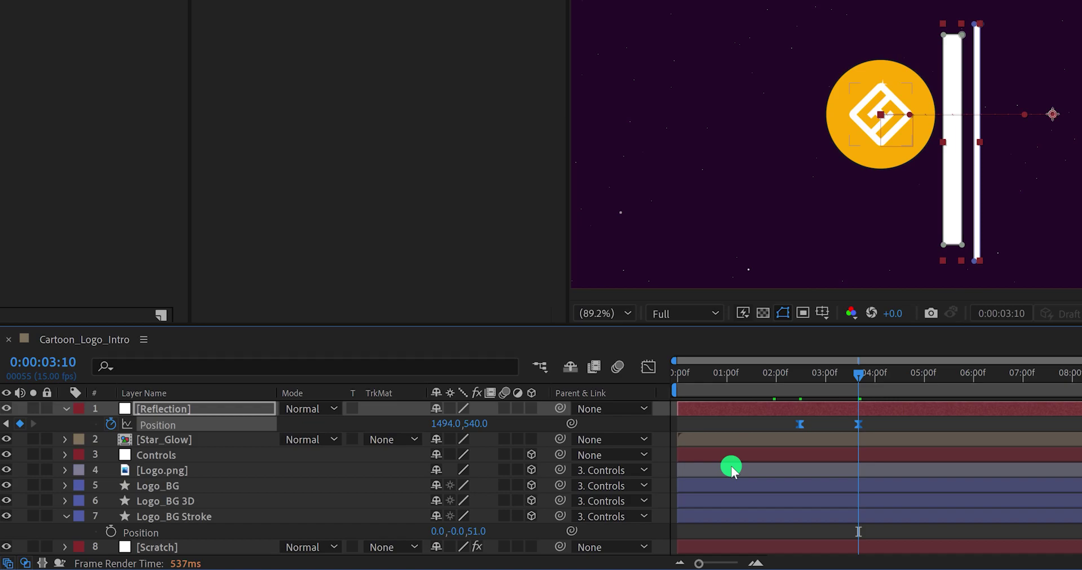
- Duplicate the Logo_BG layer, move the copy directly above the Reflection layer, and rename it Logo_BG Mask
click(169, 491)
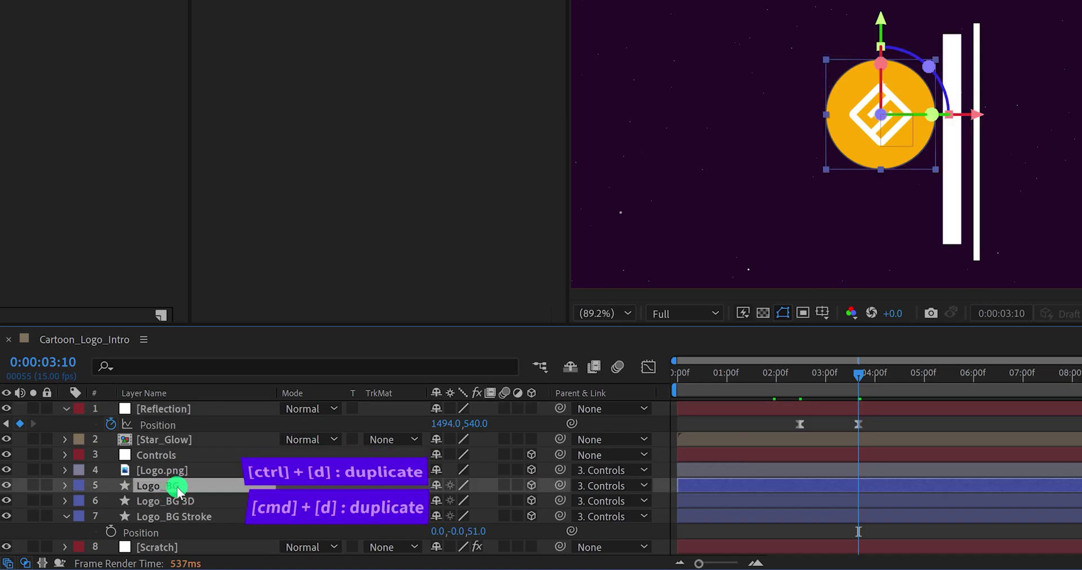
key(ctrl+d)
drag(186, 490, 186, 410)
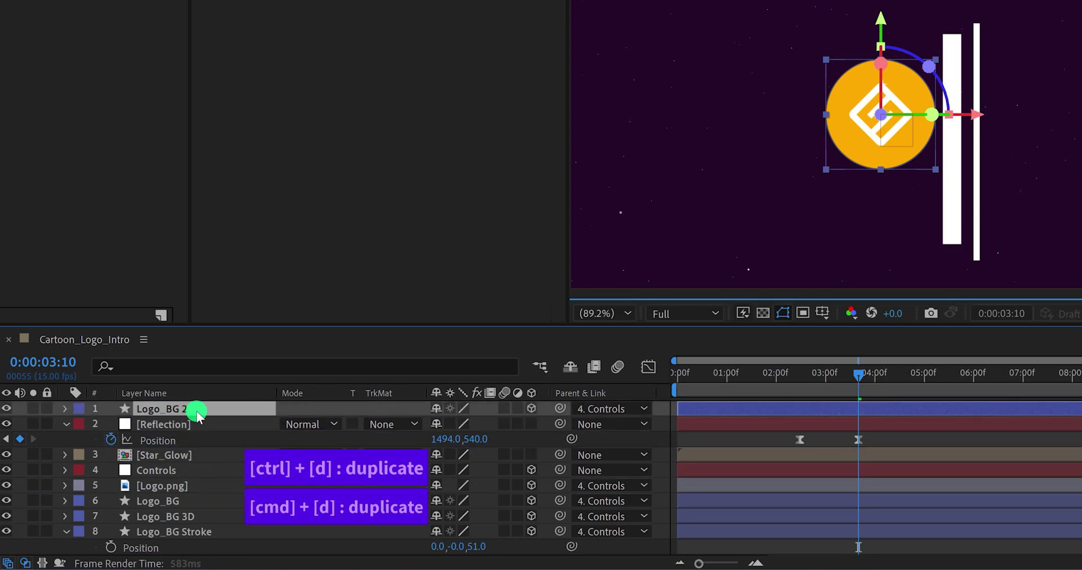
key(Return)
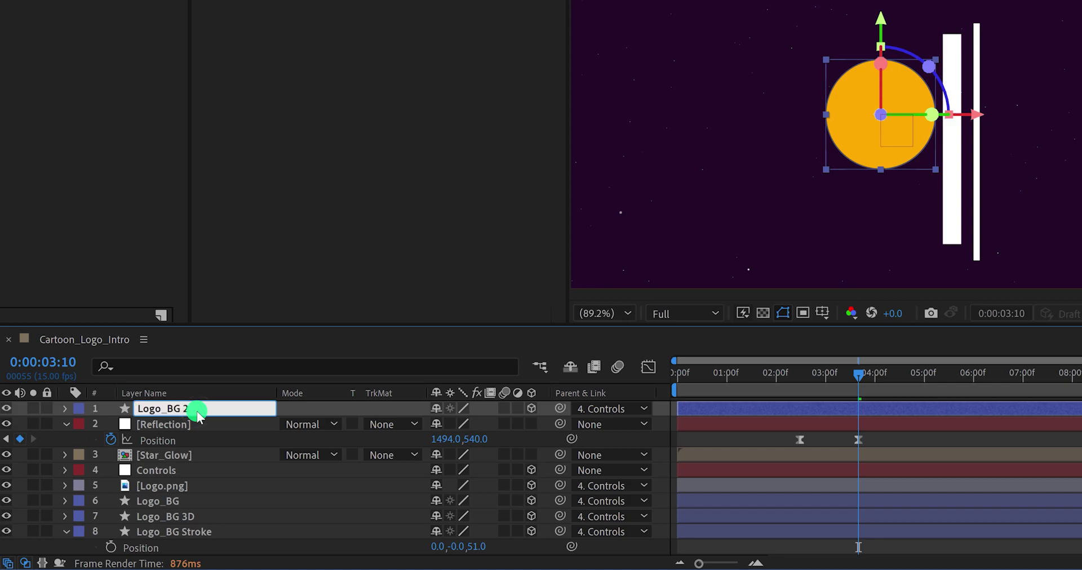
text(Logo_BG Mask)
- Set the Reflection layer's track matte to Alpha Matte "Logo_BG Mask" and preview the sweep across the coin
click(199, 421)
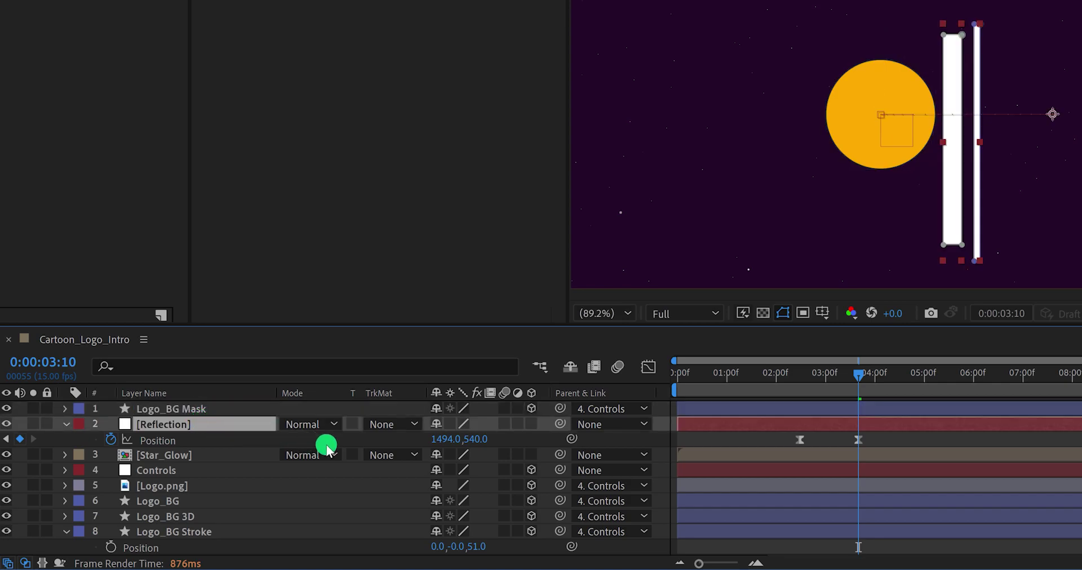
click(402, 424)
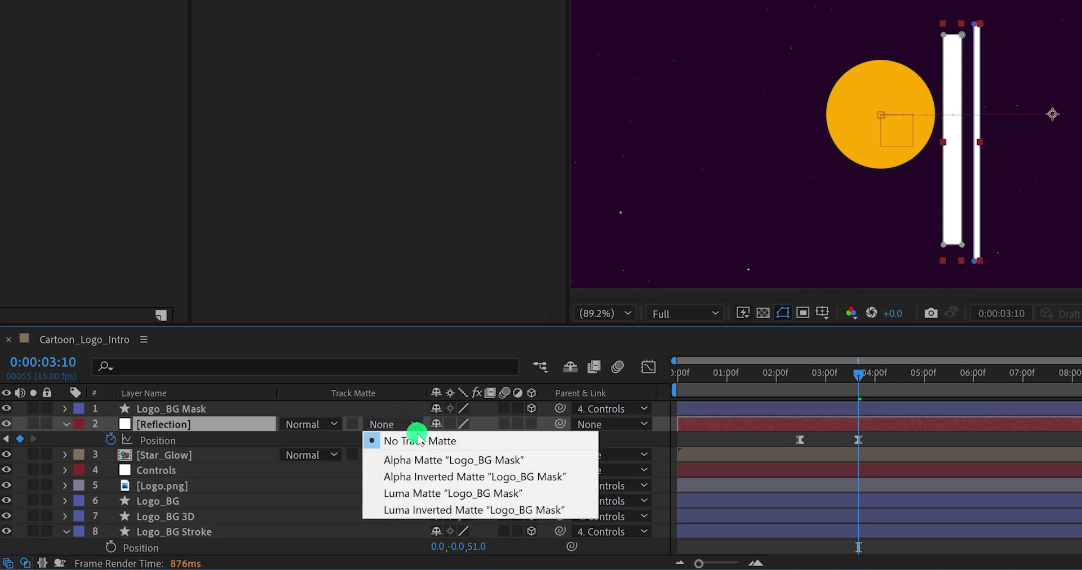
click(423, 460)
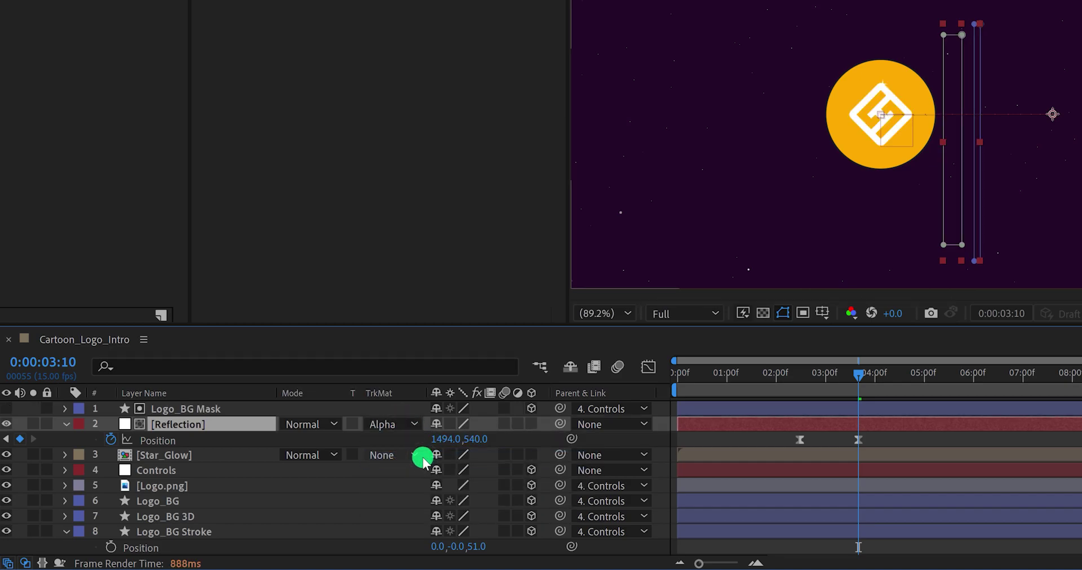
click(724, 439)
key(space)
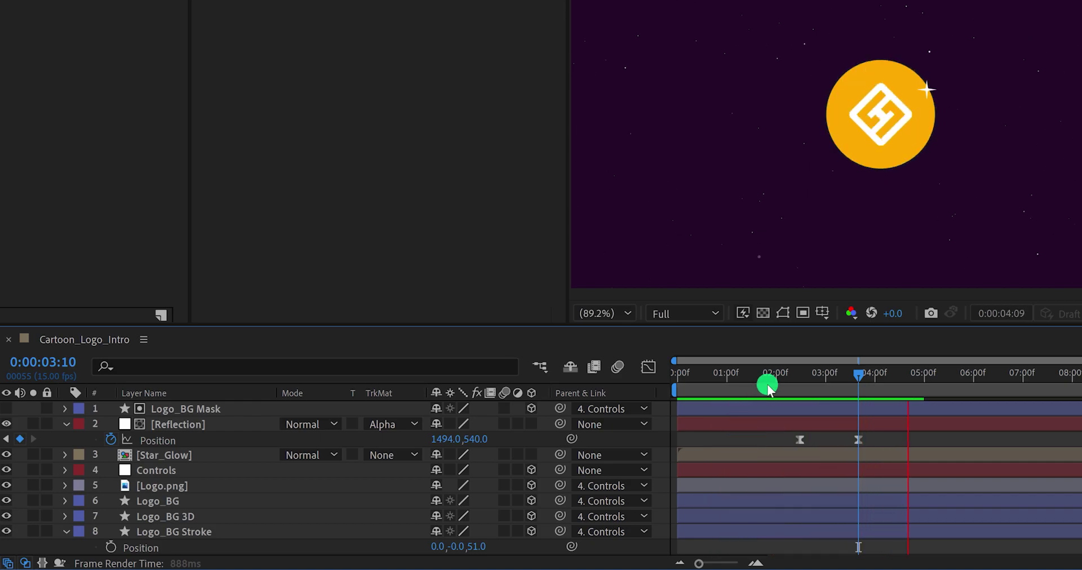
drag(767, 388, 812, 384)
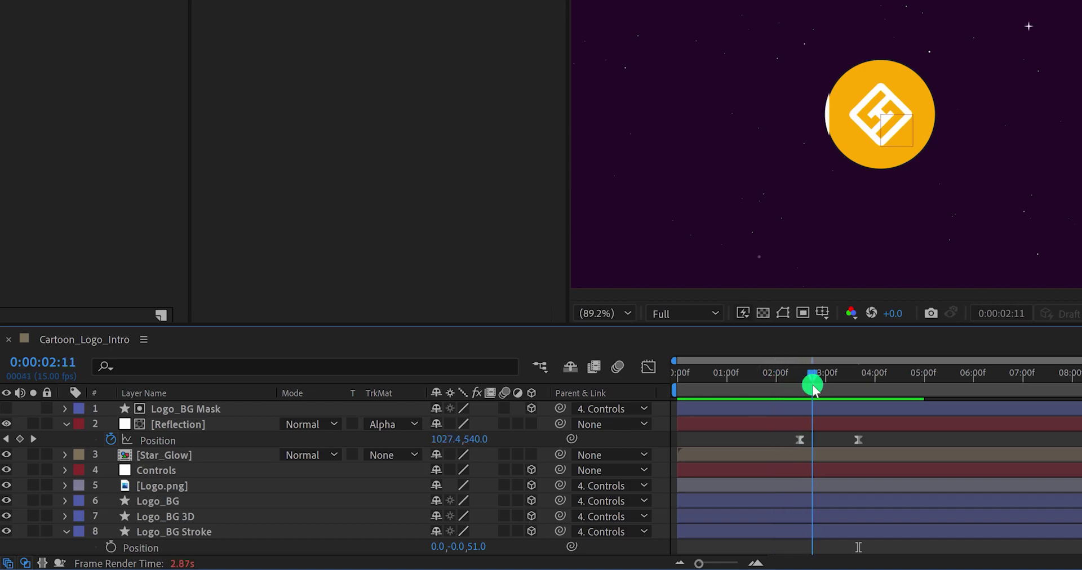
- Move both Position keyframes of the Reflection layer earlier together, so the sweep starts just after the 2-second mark
click(801, 428)
drag(874, 439, 789, 451)
drag(799, 439, 783, 439)
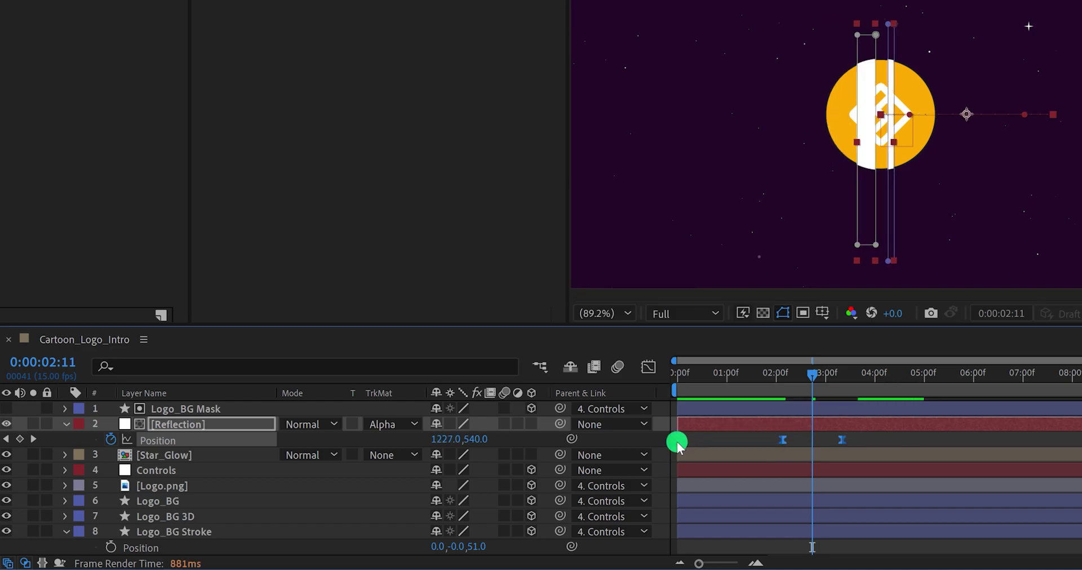
- Reduce the Scale of the Logo_BG Mask layer to 81% on all axes
click(222, 410)
key(s)
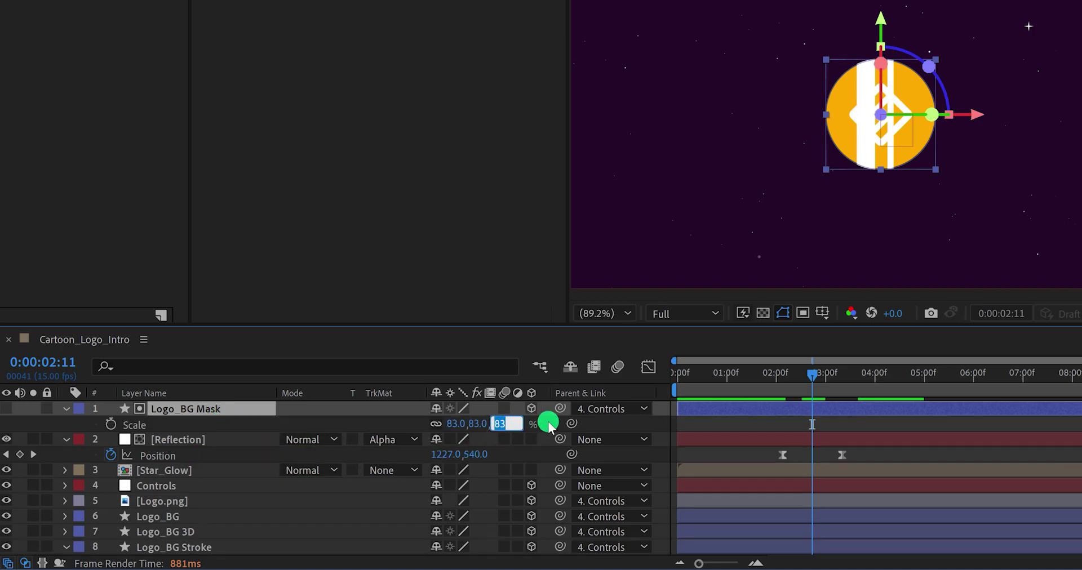
key(Down)
key(Down)
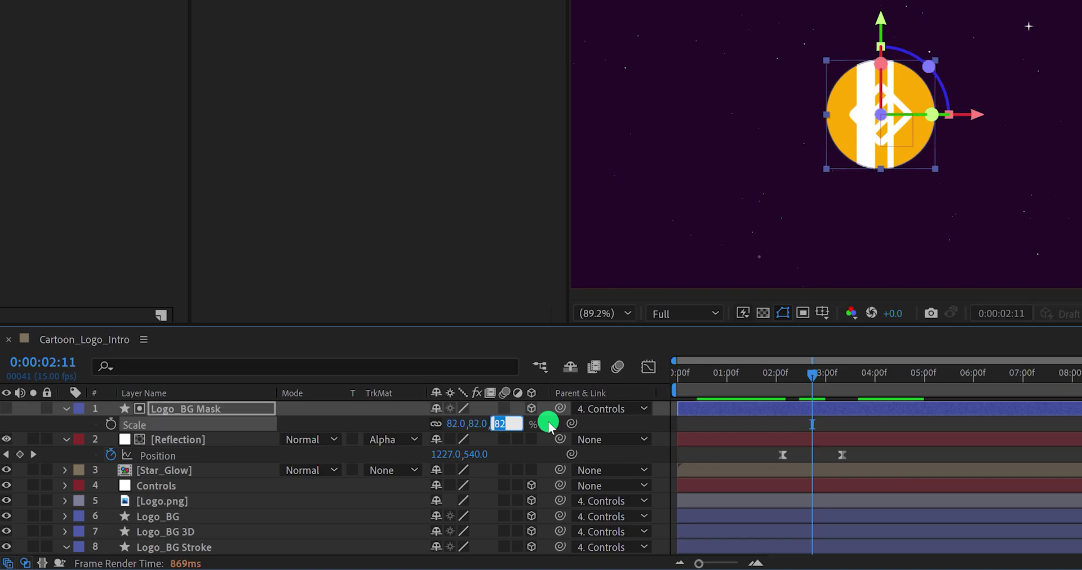
click(549, 427)
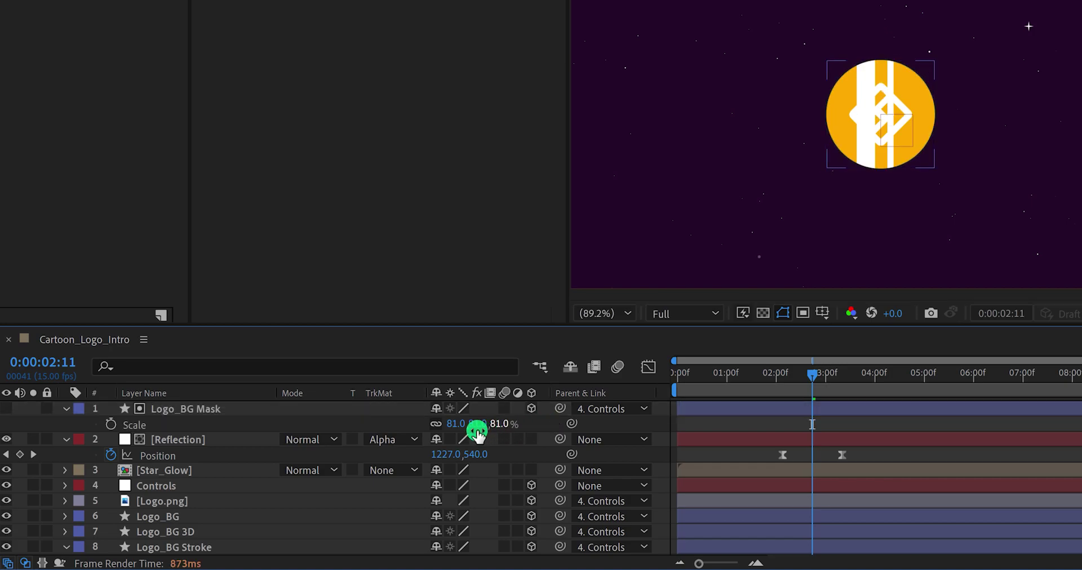
- Set the Opacity of the Reflection layer to 50%
click(243, 439)
key(t)
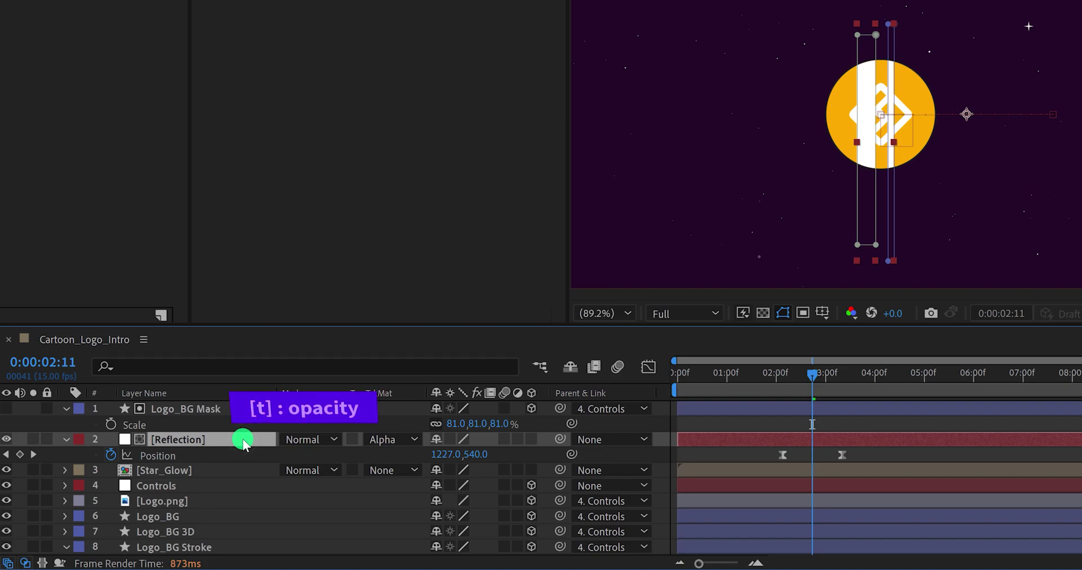
click(449, 457)
text(50)
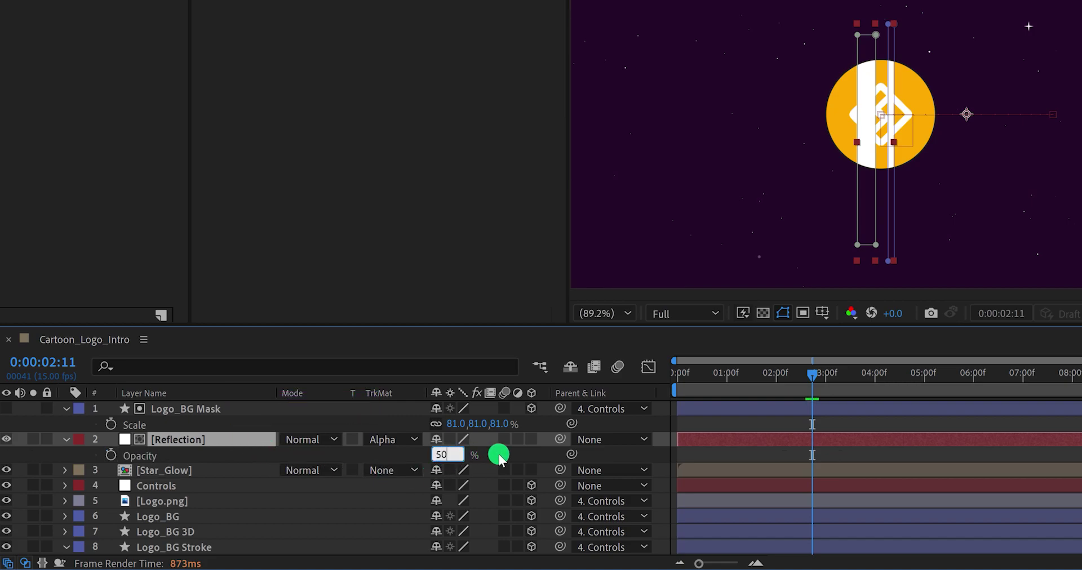
key(Return)
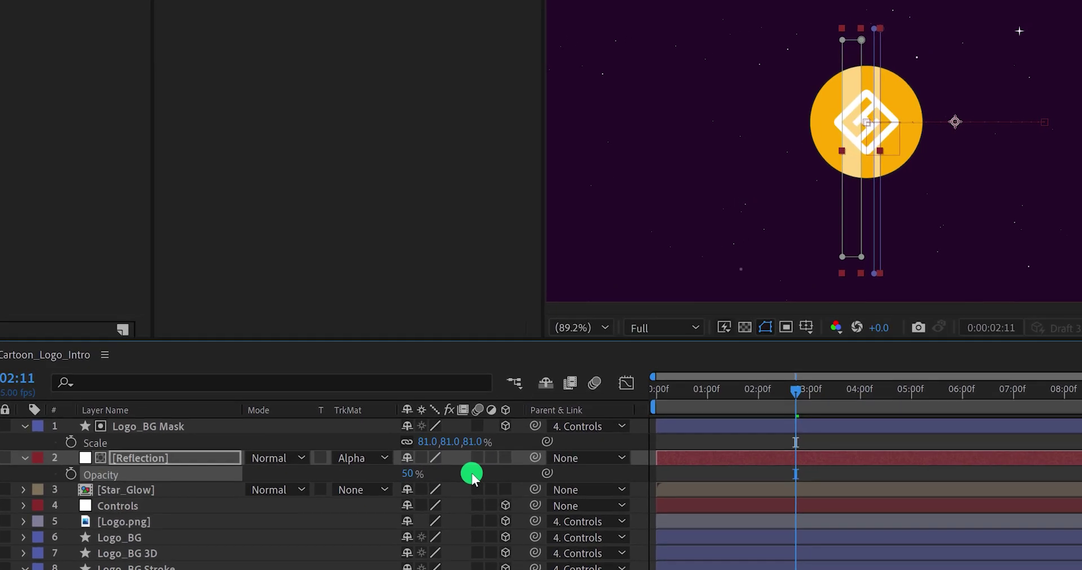